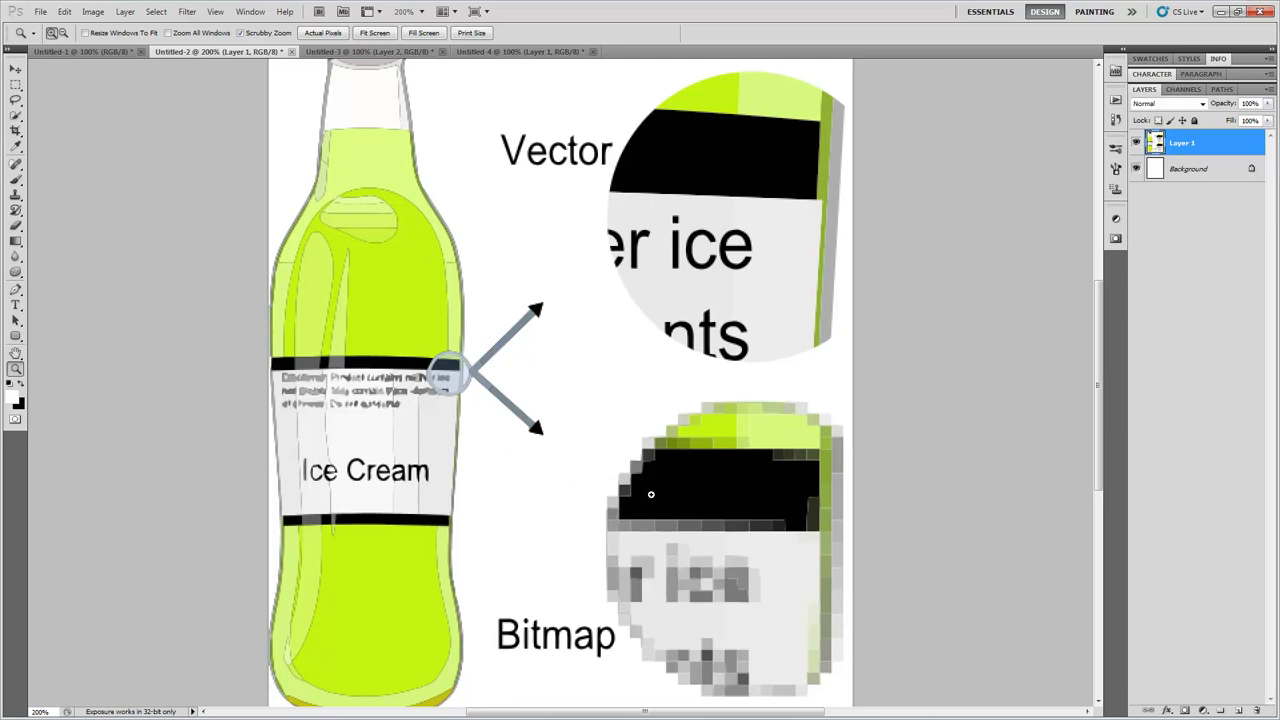
Review the vector-versus-bitmap bottle comparison and the phone artwork, ending on the blank Untitled-1 document
{"action": "scroll", "coordinate": [777, 450], "scroll_direction": "up", "scroll_amount": 1}
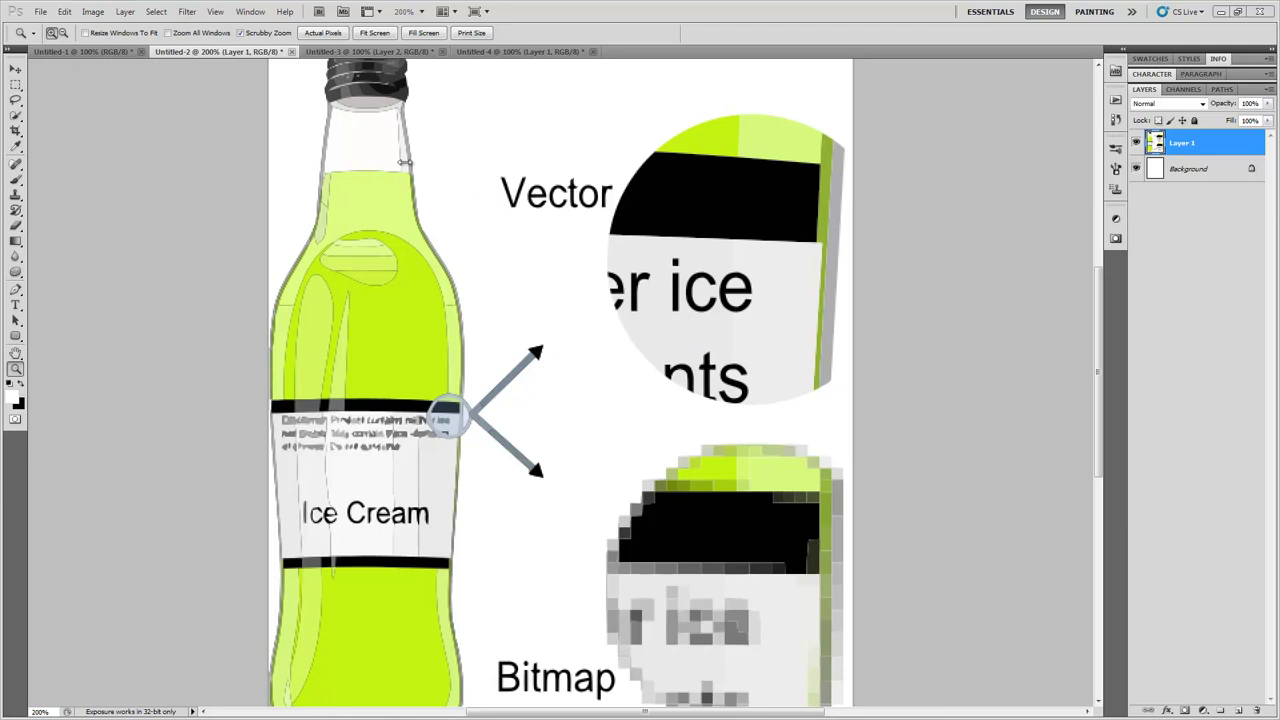
{"action": "left_click", "coordinate": [380, 53]}
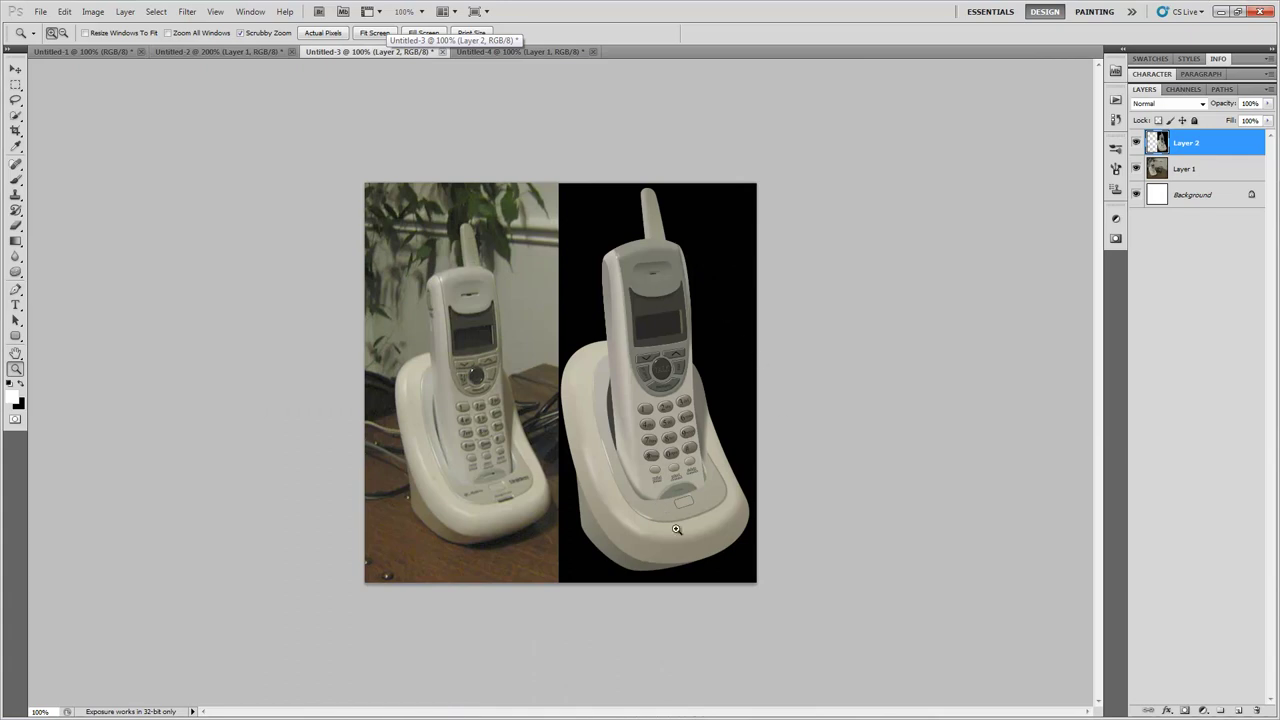
{"action": "left_click", "coordinate": [104, 53]}
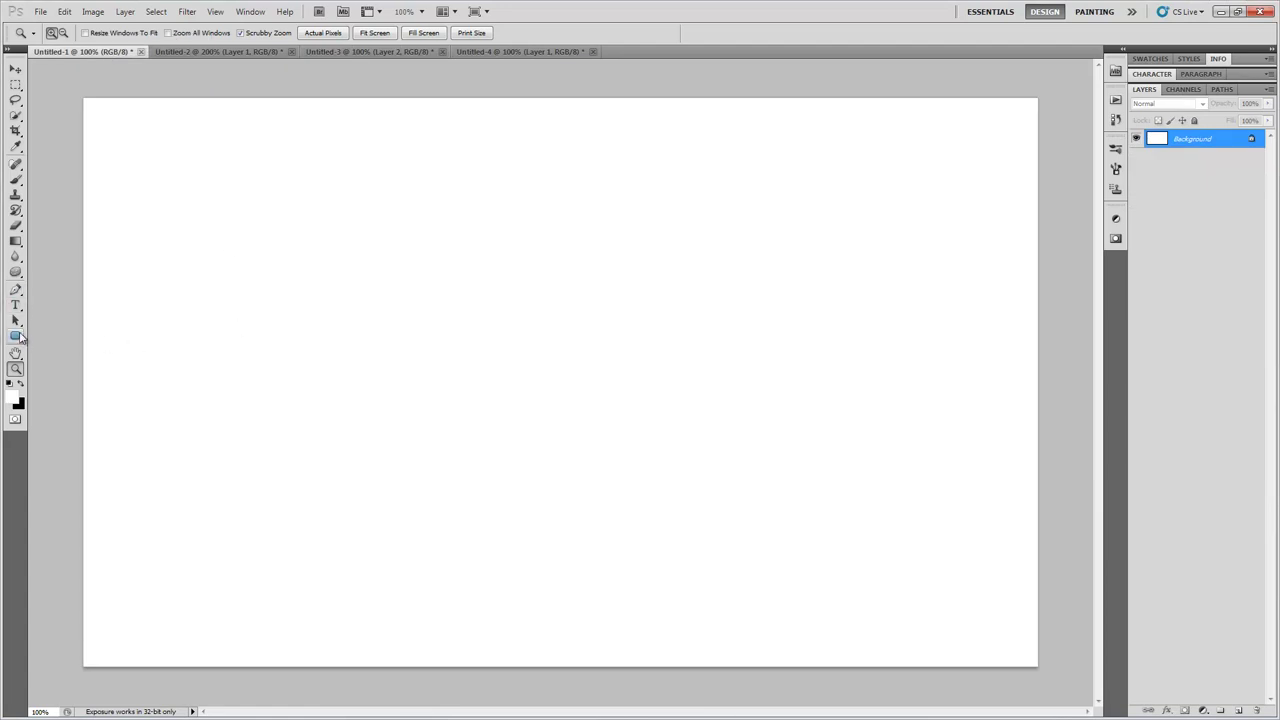
Draw a rectangle shape in the upper-left area of the canvas with the Rectangle Tool and fill it with medium grey
{"action": "left_click", "coordinate": [16, 337]}
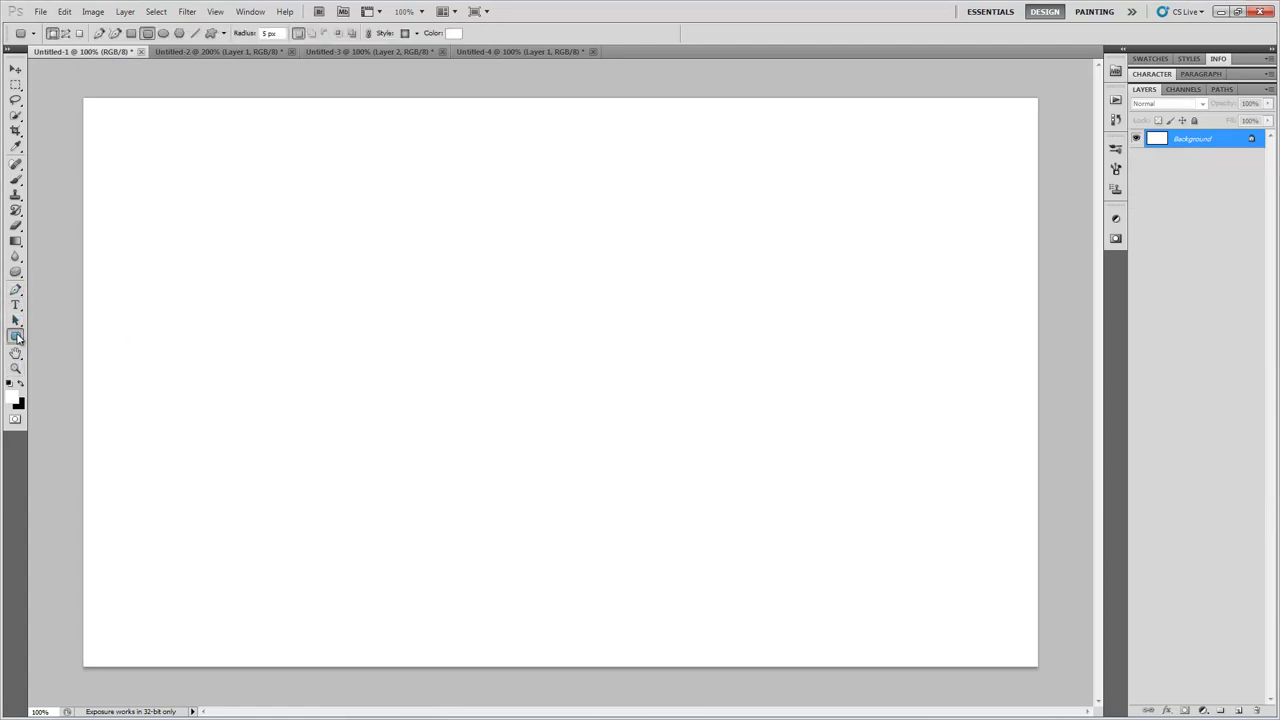
{"action": "left_click", "coordinate": [16, 338]}
{"action": "left_click", "coordinate": [70, 336]}
{"action": "left_click_drag", "start_coordinate": [229, 197], "coordinate": [505, 355]}
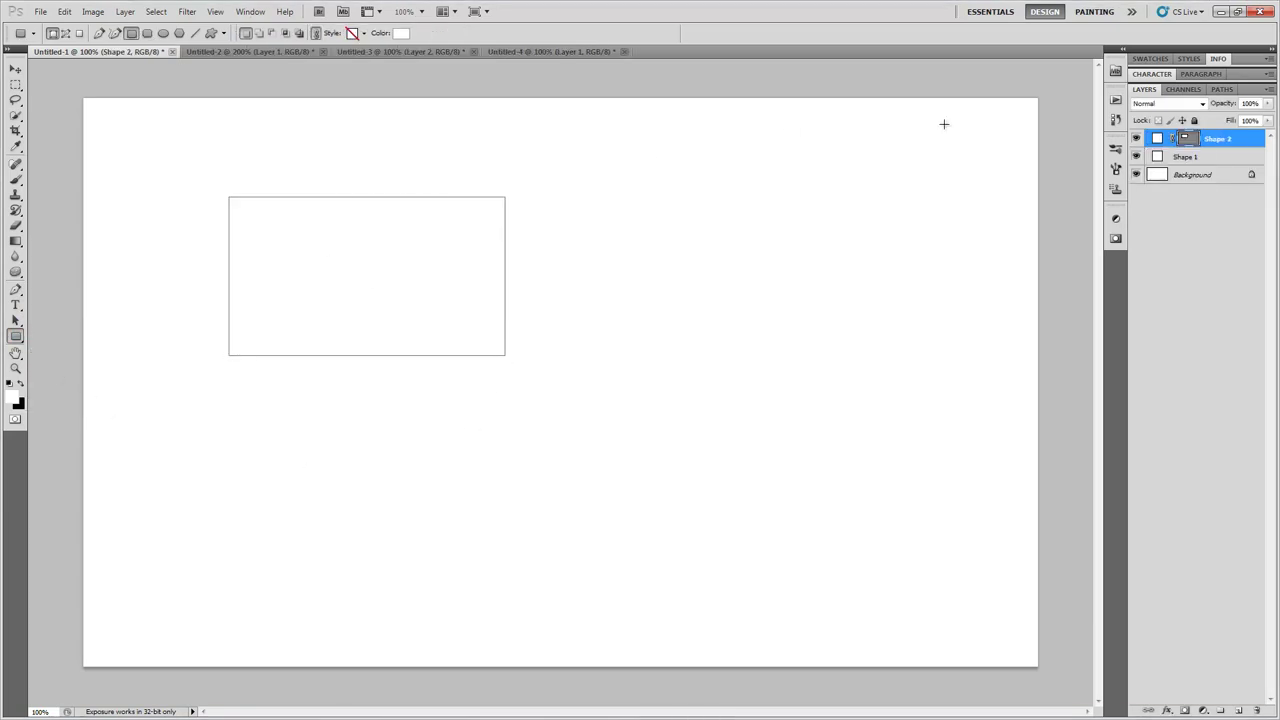
{"action": "double_click", "coordinate": [1158, 140]}
{"action": "left_click_drag", "start_coordinate": [832, 163], "coordinate": [717, 206]}
{"action": "left_click", "coordinate": [1062, 105]}
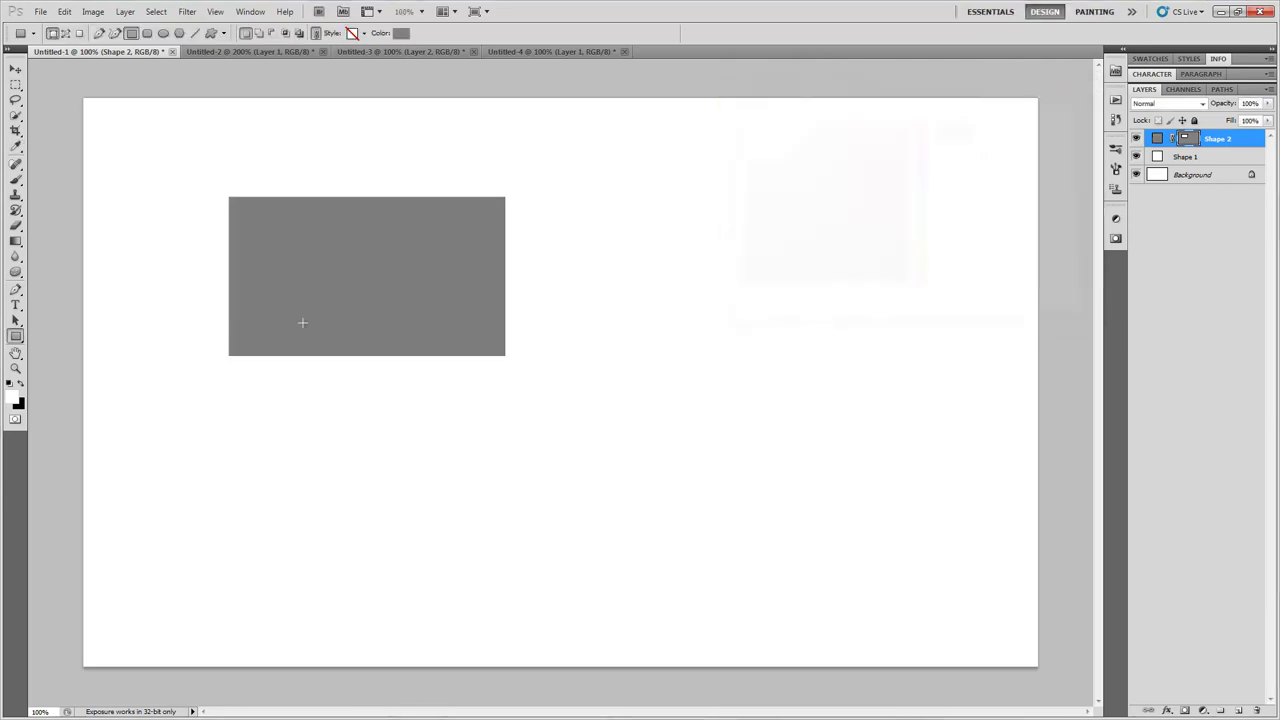
Draw a white rounded rectangle with a 5 px corner radius to the right of the grey rectangle
{"action": "left_click_drag", "start_coordinate": [17, 343], "coordinate": [58, 352]}
{"action": "double_click", "coordinate": [268, 34]}
{"action": "type", "text": "0"}
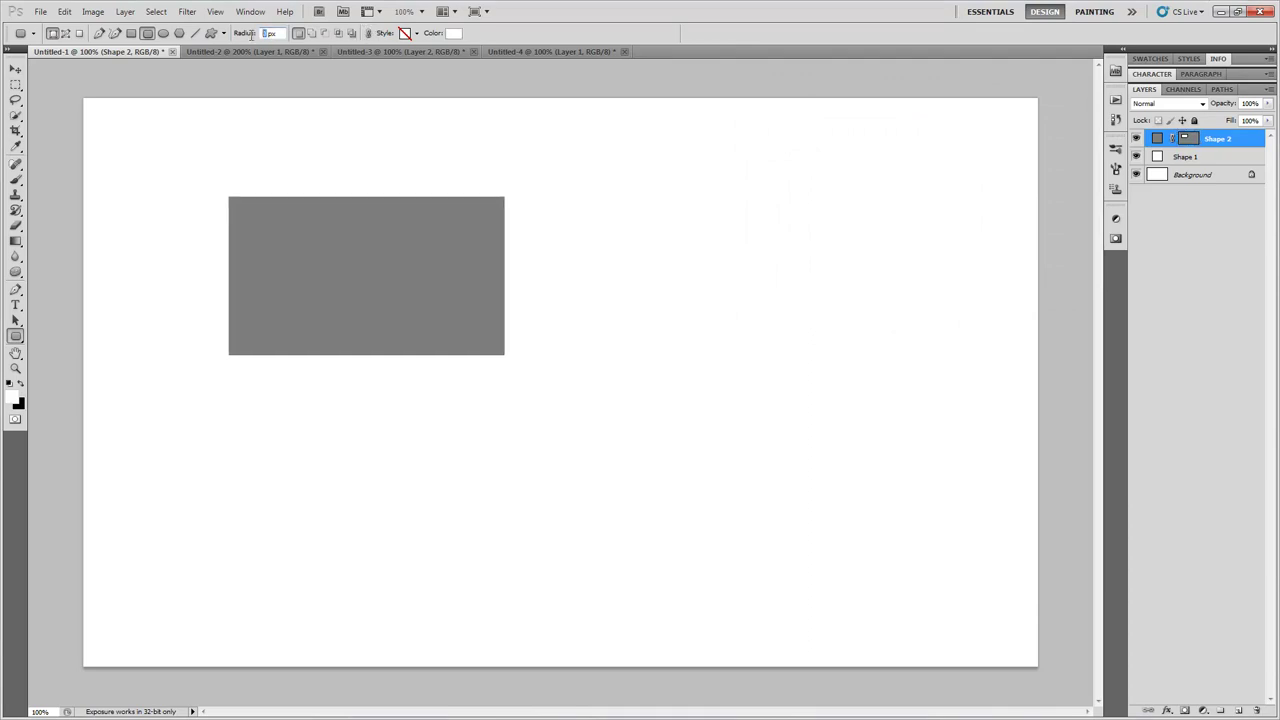
{"action": "left_click_drag", "start_coordinate": [574, 242], "coordinate": [878, 459]}
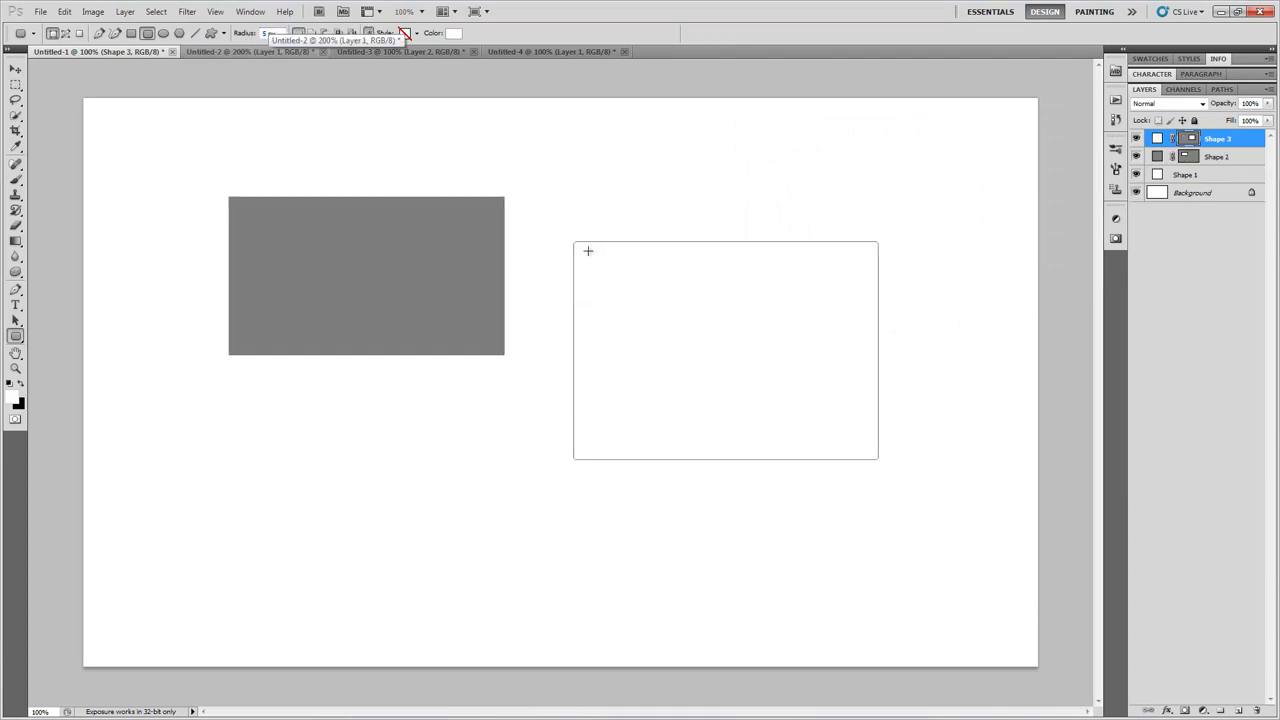
Draw a rounded rectangle with a 55 px corner radius below the grey rectangle and fill it with dark red b70000
{"action": "double_click", "coordinate": [268, 34]}
{"action": "type", "text": "55"}
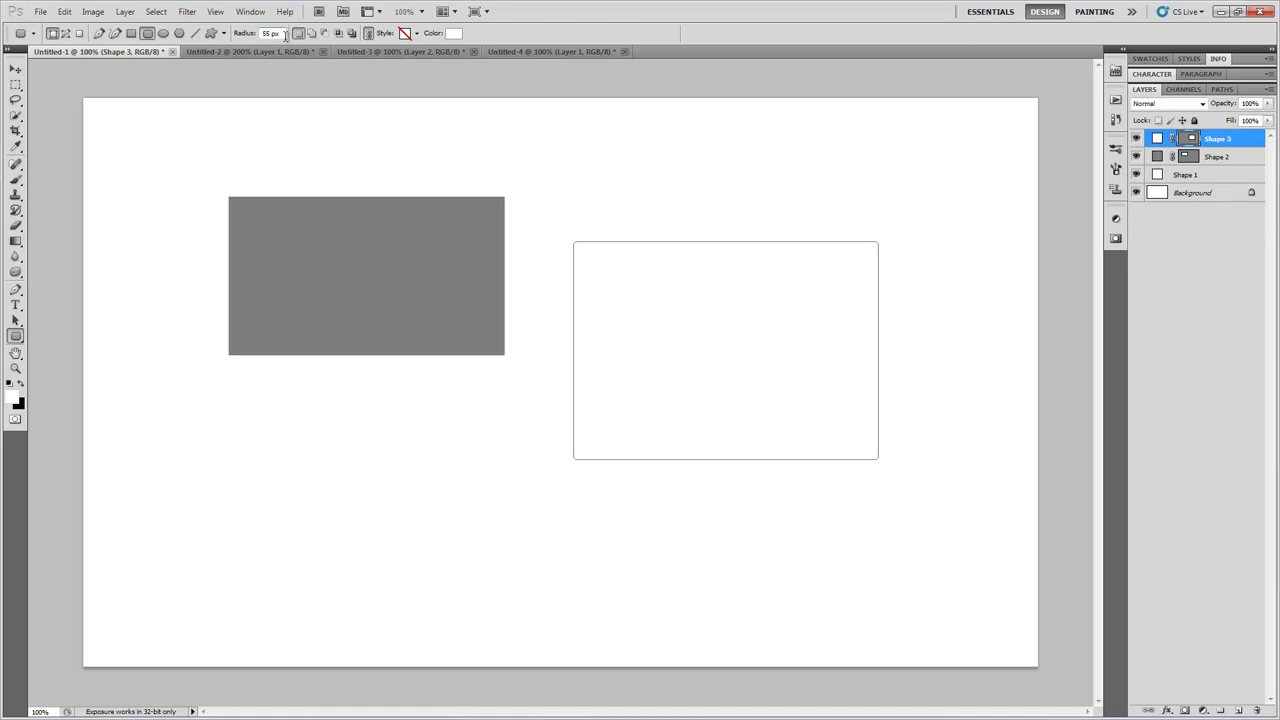
{"action": "left_click_drag", "start_coordinate": [233, 421], "coordinate": [504, 589]}
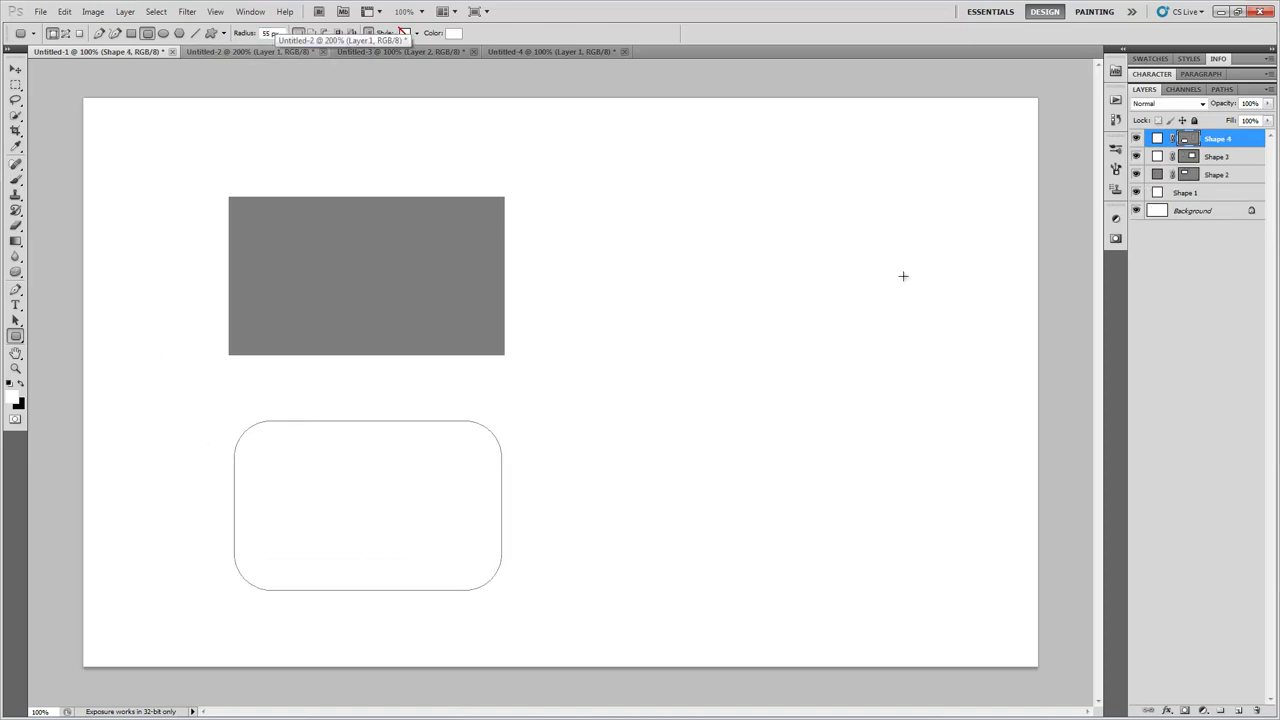
{"action": "double_click", "coordinate": [1157, 140]}
{"action": "left_click", "coordinate": [906, 161]}
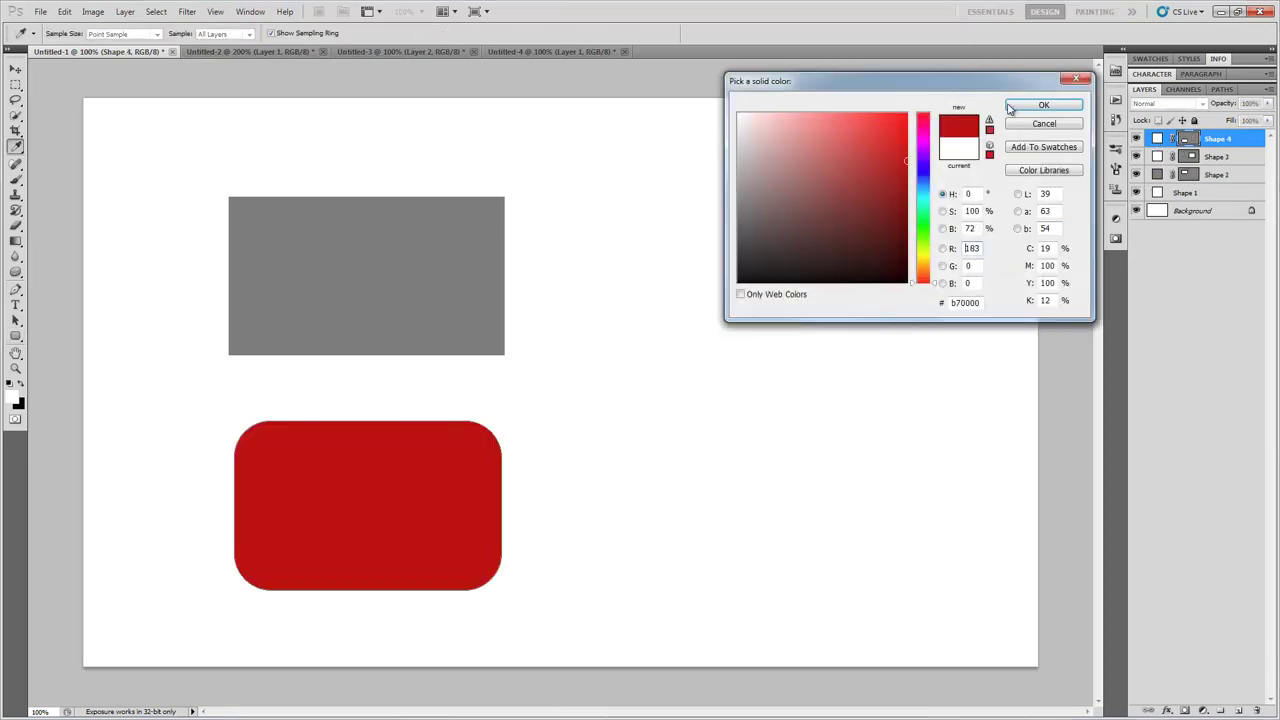
{"action": "left_click", "coordinate": [1012, 106]}
Draw a diagonally striped red square with the Custom Shape Tool to the right of the grey rectangle
{"action": "left_click", "coordinate": [15, 86]}
{"action": "left_click", "coordinate": [15, 336]}
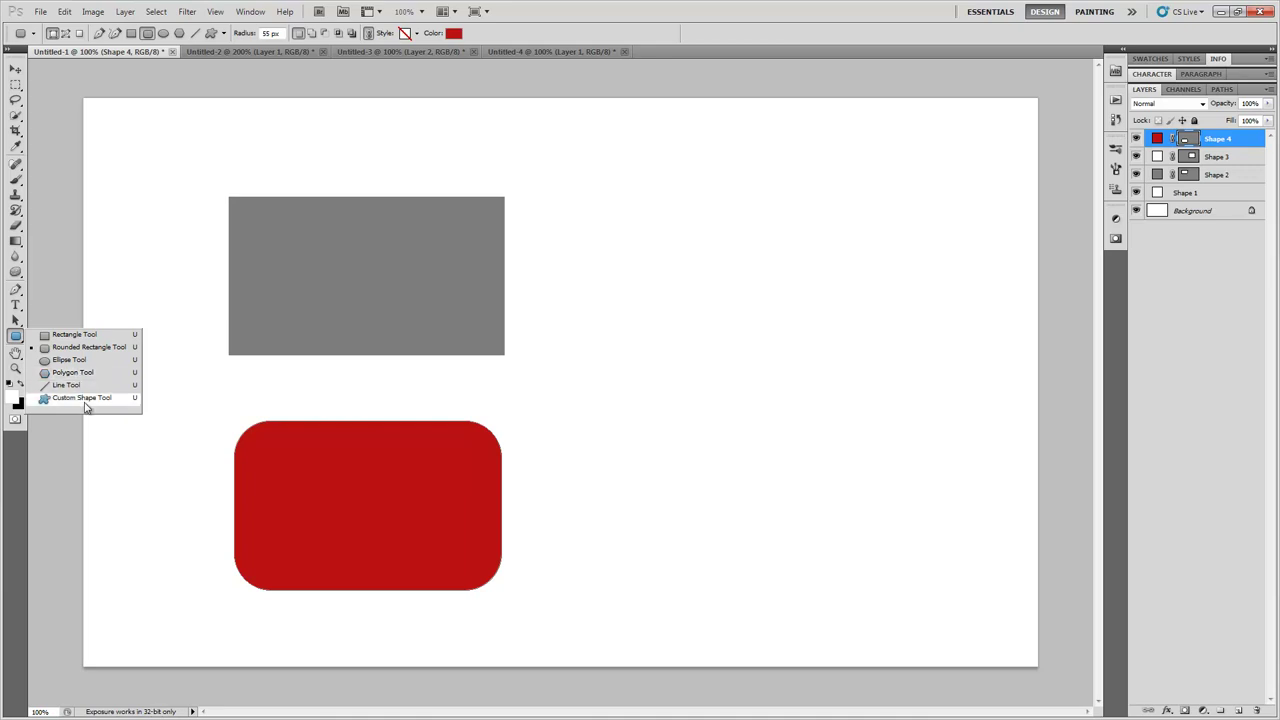
{"action": "left_click", "coordinate": [85, 398]}
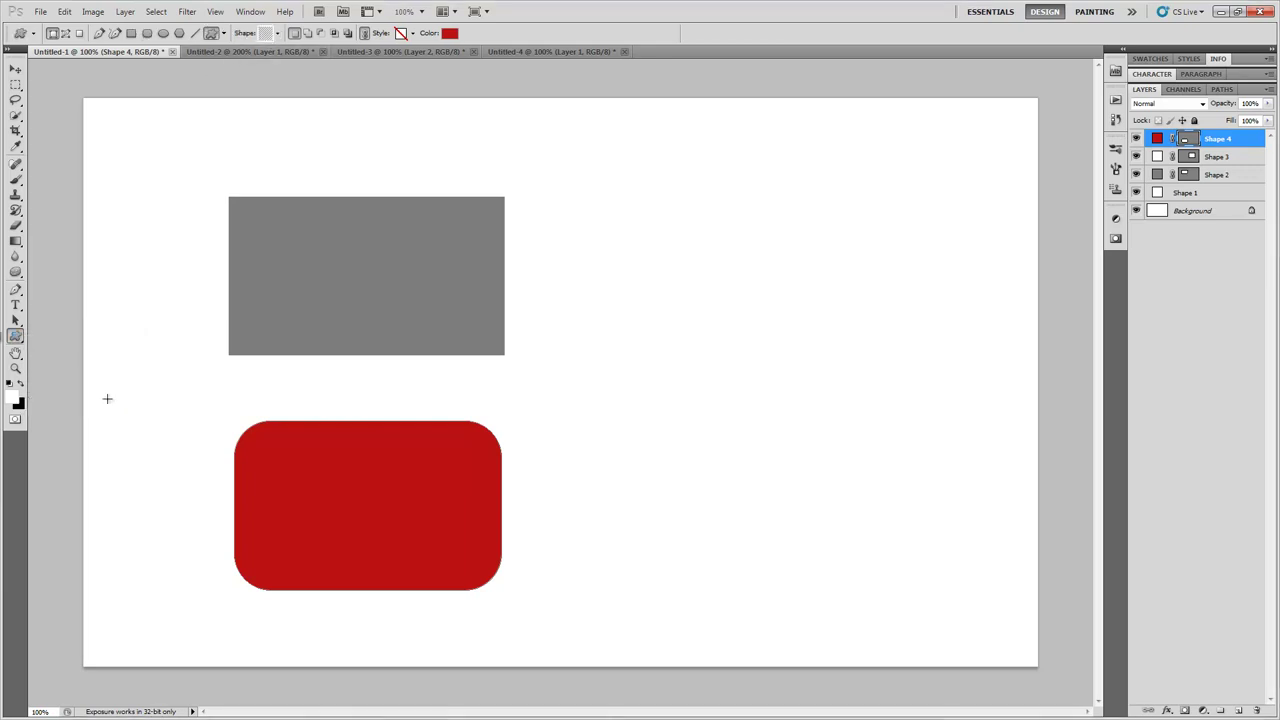
{"action": "left_click_drag", "start_coordinate": [596, 253], "coordinate": [736, 392]}
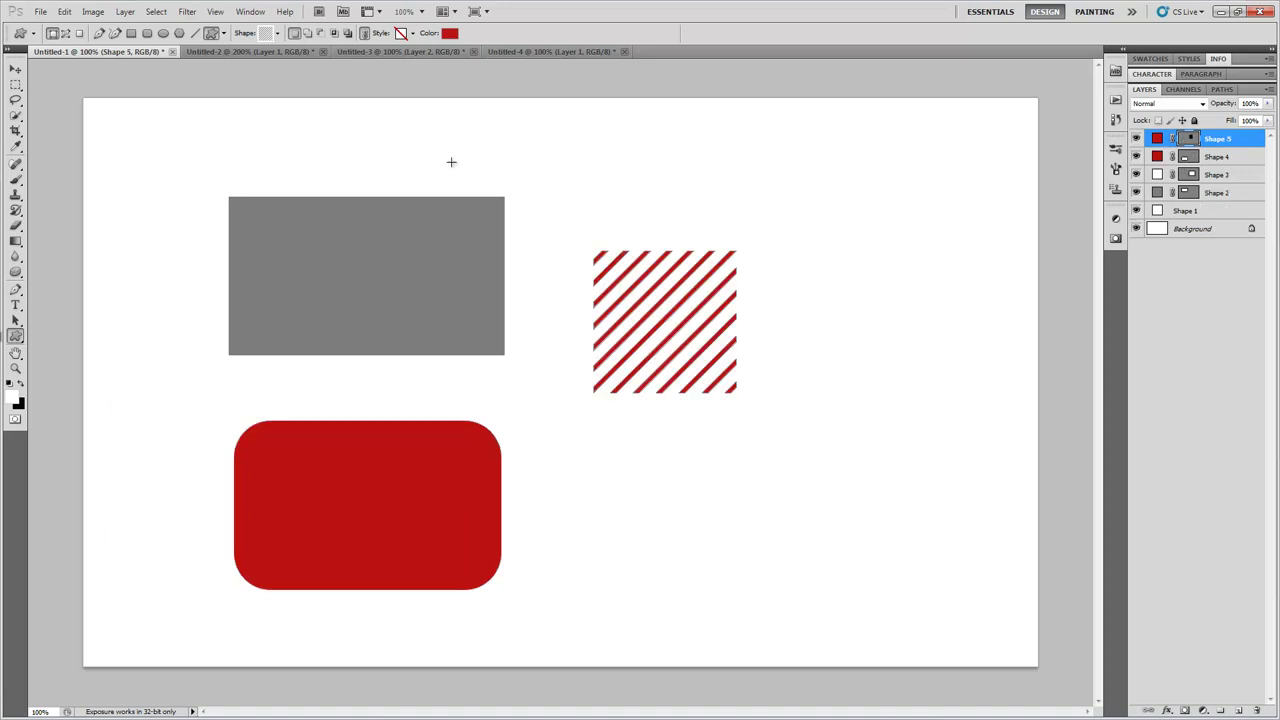
Choose a different preset custom shape and draw it near the upper middle of the canvas
{"action": "left_click", "coordinate": [277, 33]}
{"action": "left_click", "coordinate": [295, 107]}
{"action": "left_click_drag", "start_coordinate": [550, 164], "coordinate": [714, 298]}
{"action": "left_click", "coordinate": [15, 68]}
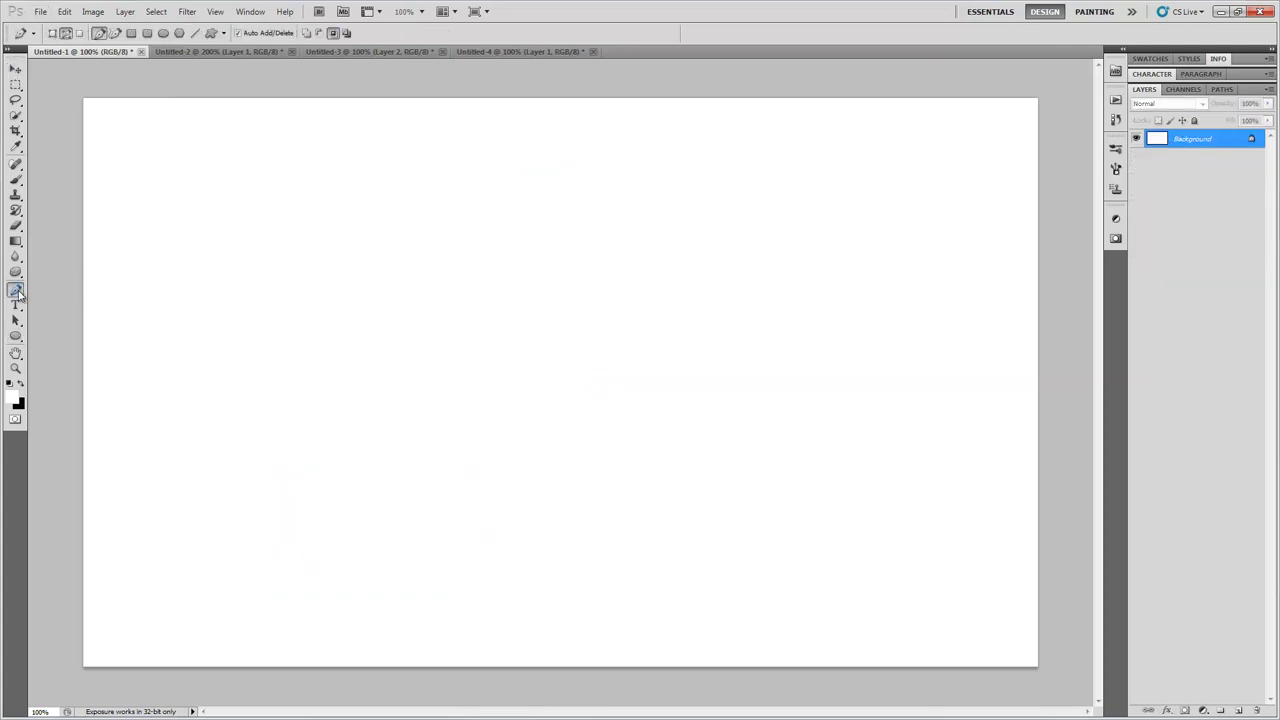
Draw an open, wavy path with curved segments across the middle of the blank canvas using the Pen Tool
{"action": "right_click", "coordinate": [15, 289]}
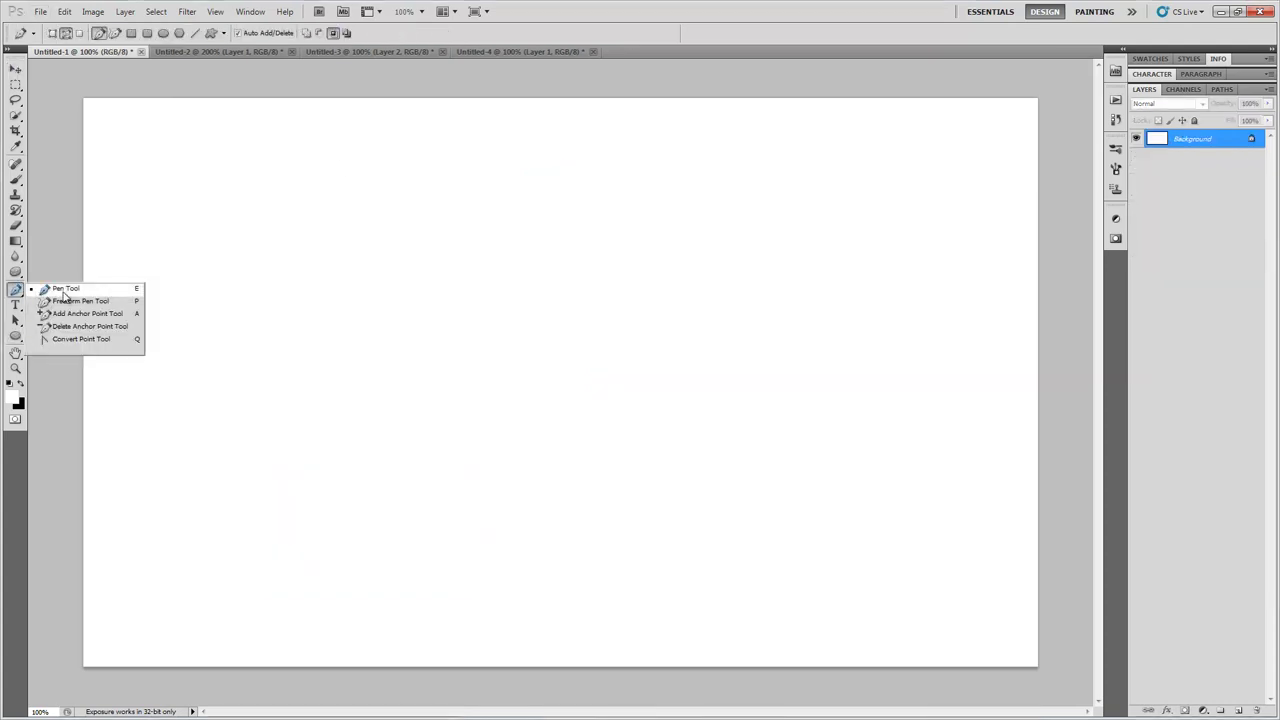
{"action": "left_click", "coordinate": [63, 292]}
{"action": "left_click_drag", "start_coordinate": [465, 290], "coordinate": [680, 410]}
{"action": "left_click_drag", "start_coordinate": [597, 391], "coordinate": [563, 429]}
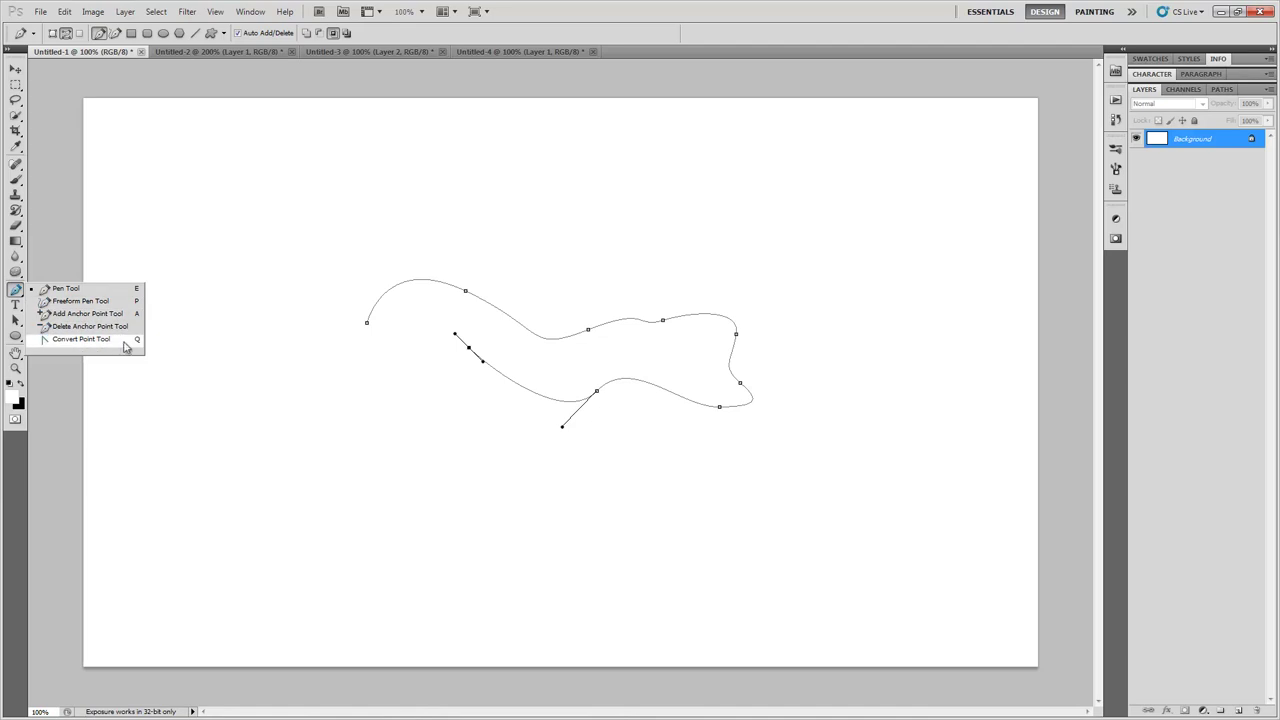
Move the whole wavy path slightly upward with the Direct Selection Tool
{"action": "left_click", "coordinate": [17, 320]}
{"action": "left_click", "coordinate": [17, 320]}
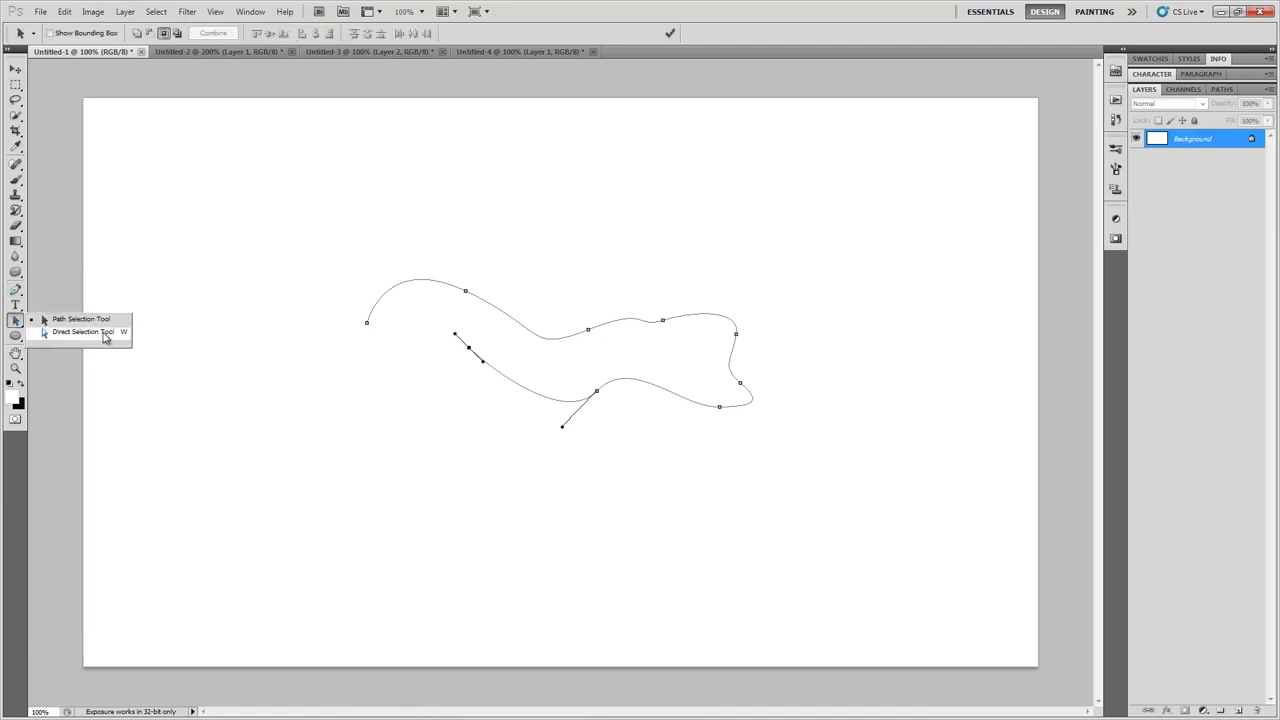
{"action": "left_click", "coordinate": [108, 333]}
{"action": "left_click", "coordinate": [466, 292]}
{"action": "key", "text": "shift+a"}
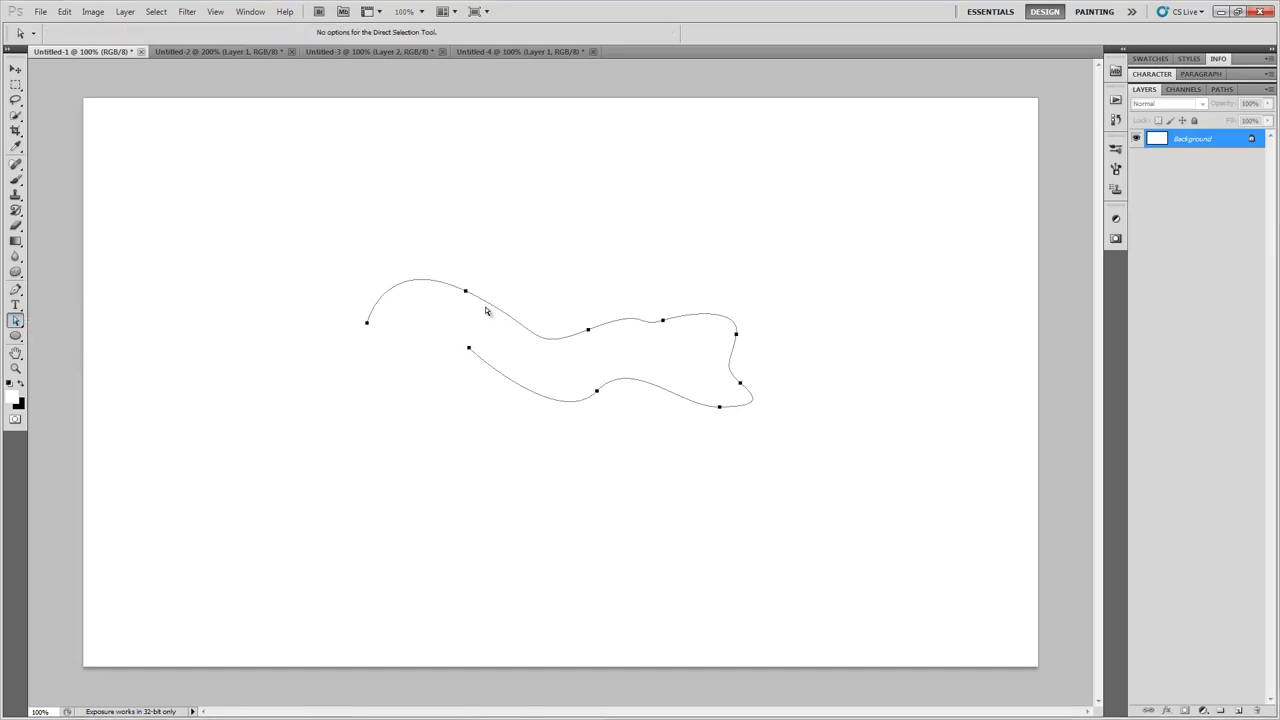
{"action": "mouse_move", "coordinate": [466, 291]}
{"action": "left_mouse_down"}
{"action": "mouse_move", "coordinate": [486, 300]}
{"action": "mouse_move", "coordinate": [462, 280]}
{"action": "left_mouse_up"}
Reshape the middle of the path's upper edge into a rounded arch by pulling its anchor's direction handle upward
{"action": "left_click", "coordinate": [516, 278]}
{"action": "left_click", "coordinate": [591, 317]}
{"action": "left_click_drag", "start_coordinate": [593, 321], "coordinate": [607, 243]}
{"action": "key", "text": "ctrl+alt"}
Reshape the path's upper-right corner into a raised peak with independent handles, and lower the anchor at the arch's right end slightly
{"action": "left_click", "coordinate": [733, 323]}
{"action": "left_click_drag", "start_coordinate": [733, 323], "coordinate": [742, 366]}
{"action": "left_click", "coordinate": [722, 304]}
{"action": "key", "text": "ctrl"}
{"action": "left_click_drag", "start_coordinate": [720, 306], "coordinate": [768, 278]}
{"action": "key", "text": "alt"}
{"action": "key", "text": "ctrl"}
{"action": "key", "text": "alt"}
{"action": "key", "text": "ctrl"}
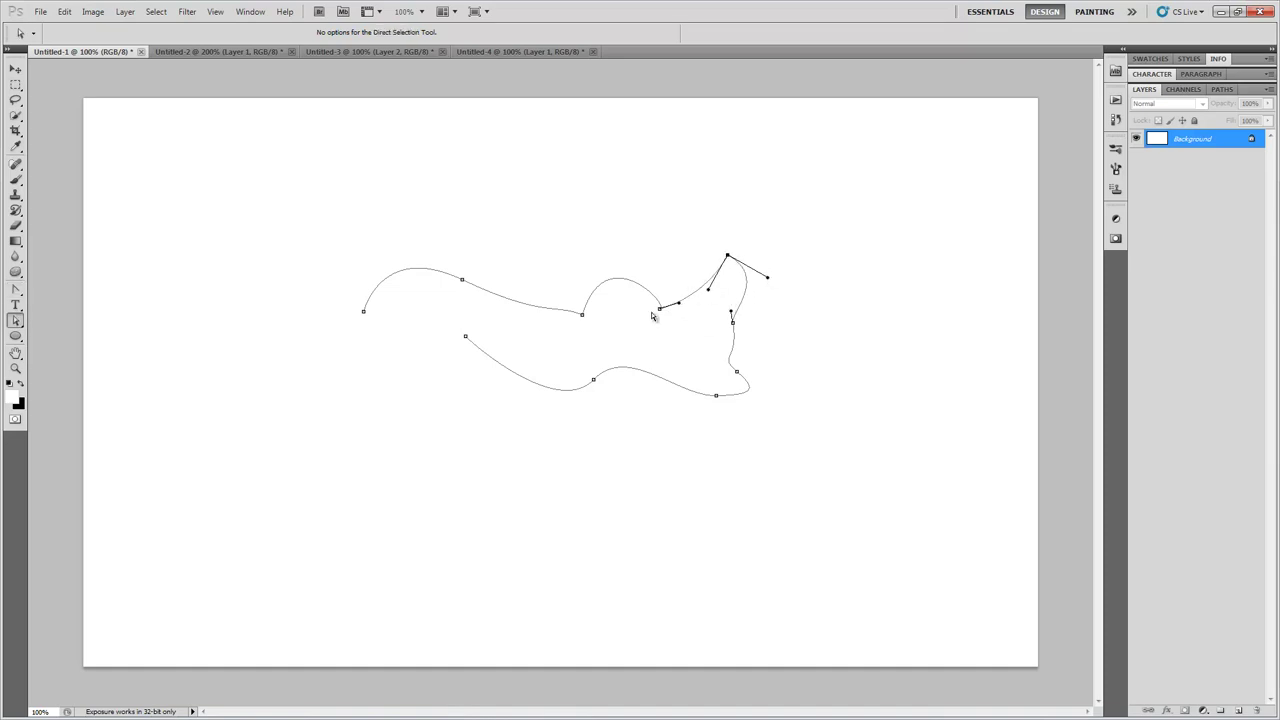
{"action": "left_click_drag", "start_coordinate": [660, 309], "coordinate": [663, 318]}
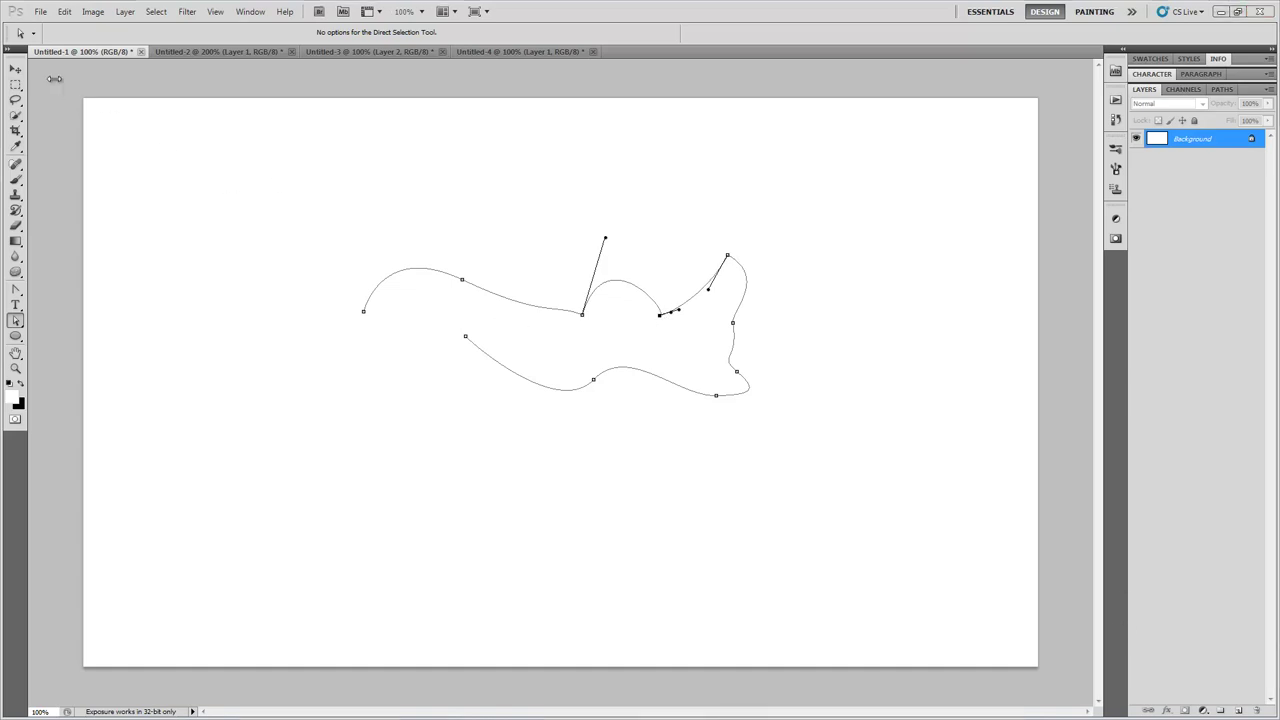
Start a new blank document and draw a large grey circle just above the canvas centre
{"action": "left_click", "coordinate": [42, 11]}
{"action": "left_click", "coordinate": [70, 365]}
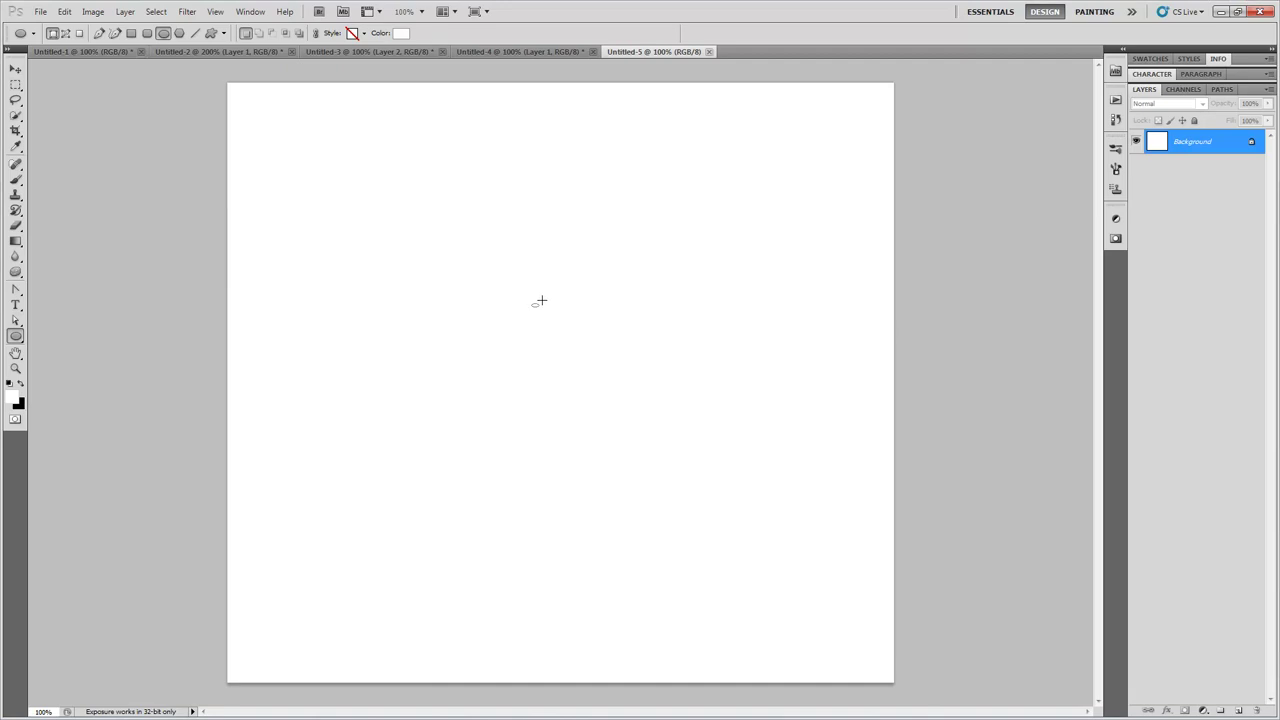
{"action": "left_click_drag", "start_coordinate": [540, 300], "coordinate": [685, 212]}
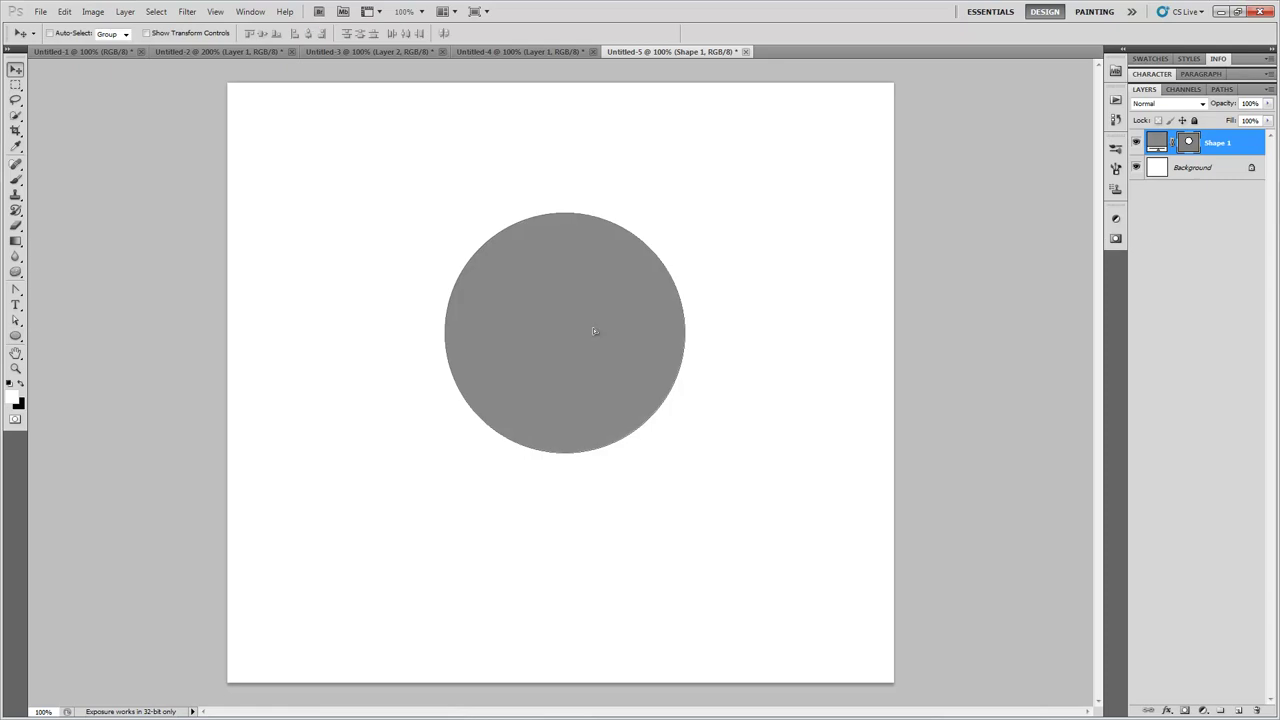
Duplicate the grey circle, shift the copy slightly right and scale it to 77.22%
{"action": "left_click_drag", "start_coordinate": [597, 332], "coordinate": [624, 332]}
{"action": "key", "text": "ctrl+t"}
{"action": "left_click_drag", "start_coordinate": [716, 218], "coordinate": [677, 229]}
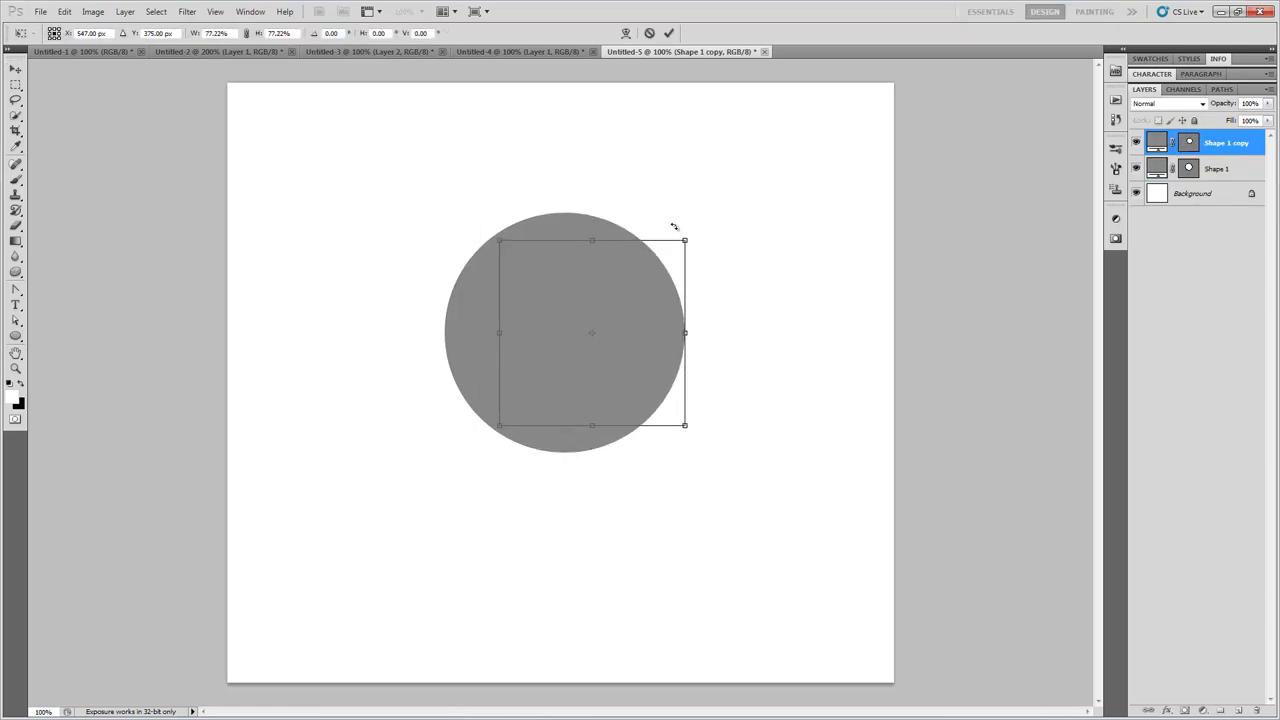
{"action": "key", "text": "Return"}
Change the fill of the smaller circle copy to a slightly lighter grey
{"action": "double_click", "coordinate": [1156, 143]}
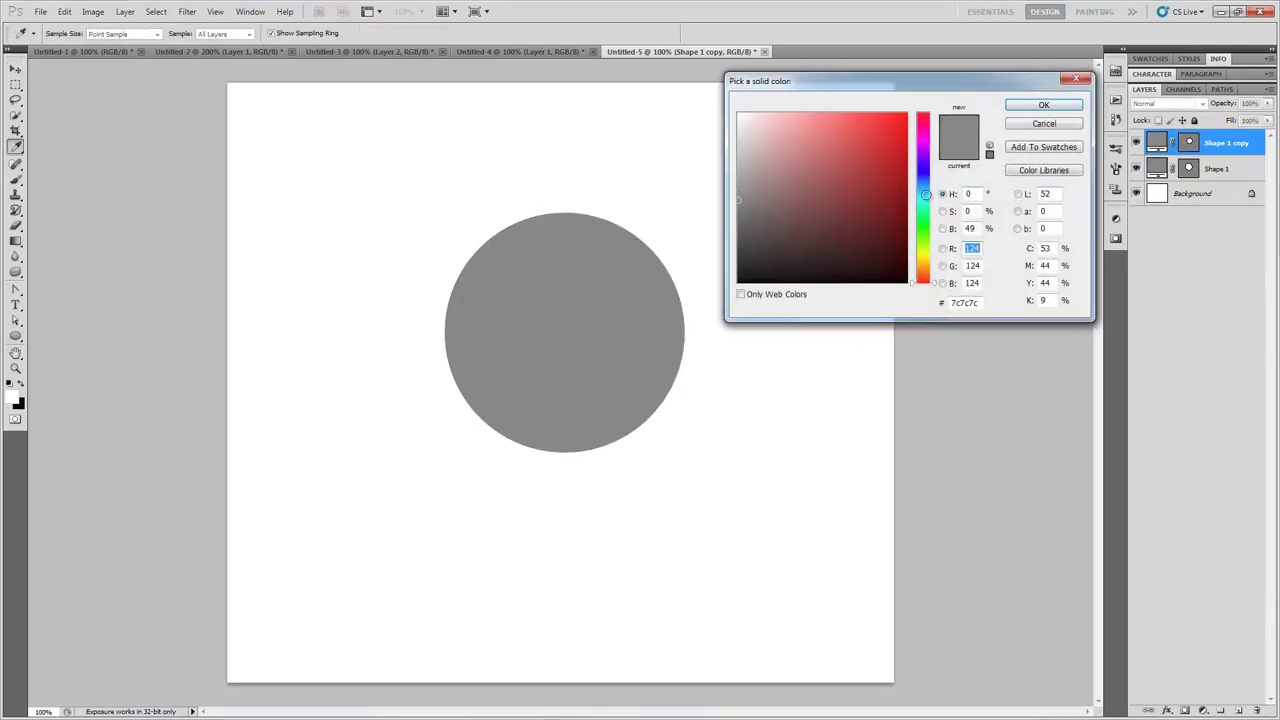
{"action": "left_click", "coordinate": [738, 188]}
{"action": "left_click", "coordinate": [1060, 108]}
Centre the lighter circle inside the larger one and enlarge it slightly, leaving an even ring around it
{"action": "left_click_drag", "start_coordinate": [632, 307], "coordinate": [594, 317]}
{"action": "key", "text": "ctrl+t"}
{"action": "left_click_drag", "start_coordinate": [657, 240], "coordinate": [668, 230]}
{"action": "key", "text": "Return"}
Bend the upper-right edge of the inner circle into an inward S-curve by adjusting the direction handles of its top and right anchors
{"action": "key", "text": "z"}
{"action": "left_click", "coordinate": [622, 318]}
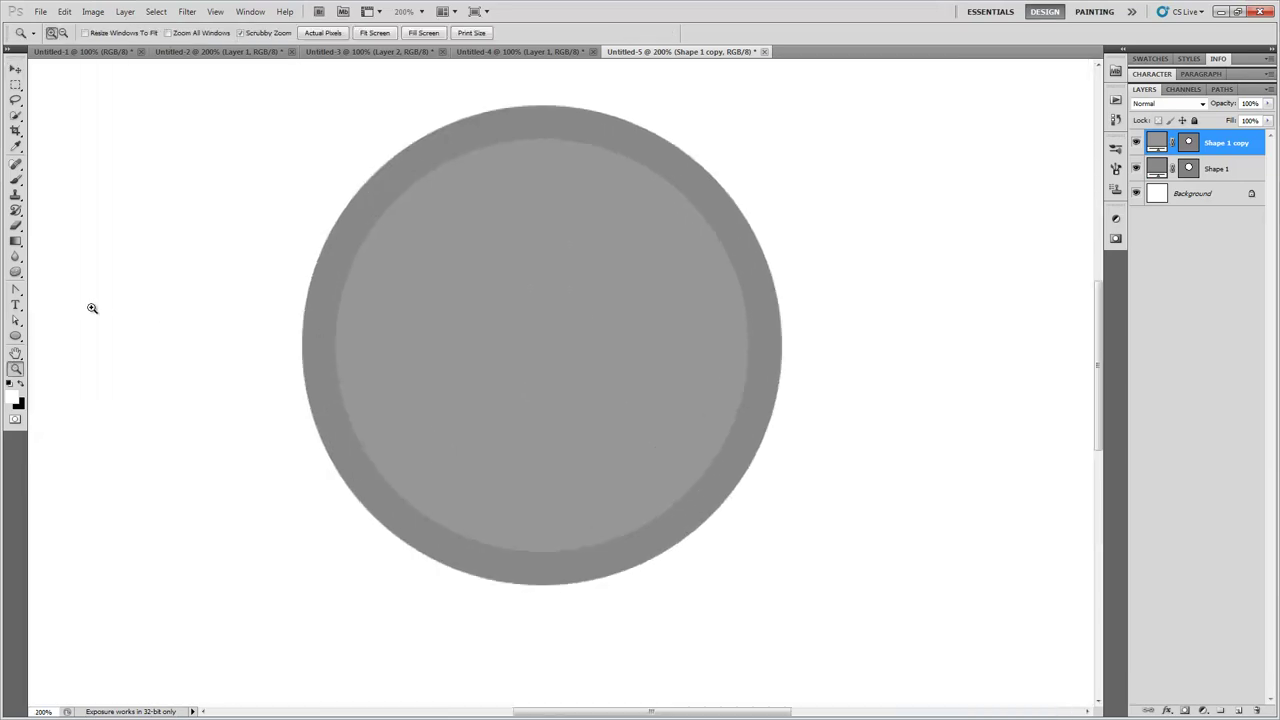
{"action": "left_click", "coordinate": [17, 292]}
{"action": "left_click", "coordinate": [637, 247]}
{"action": "left_click", "coordinate": [698, 220]}
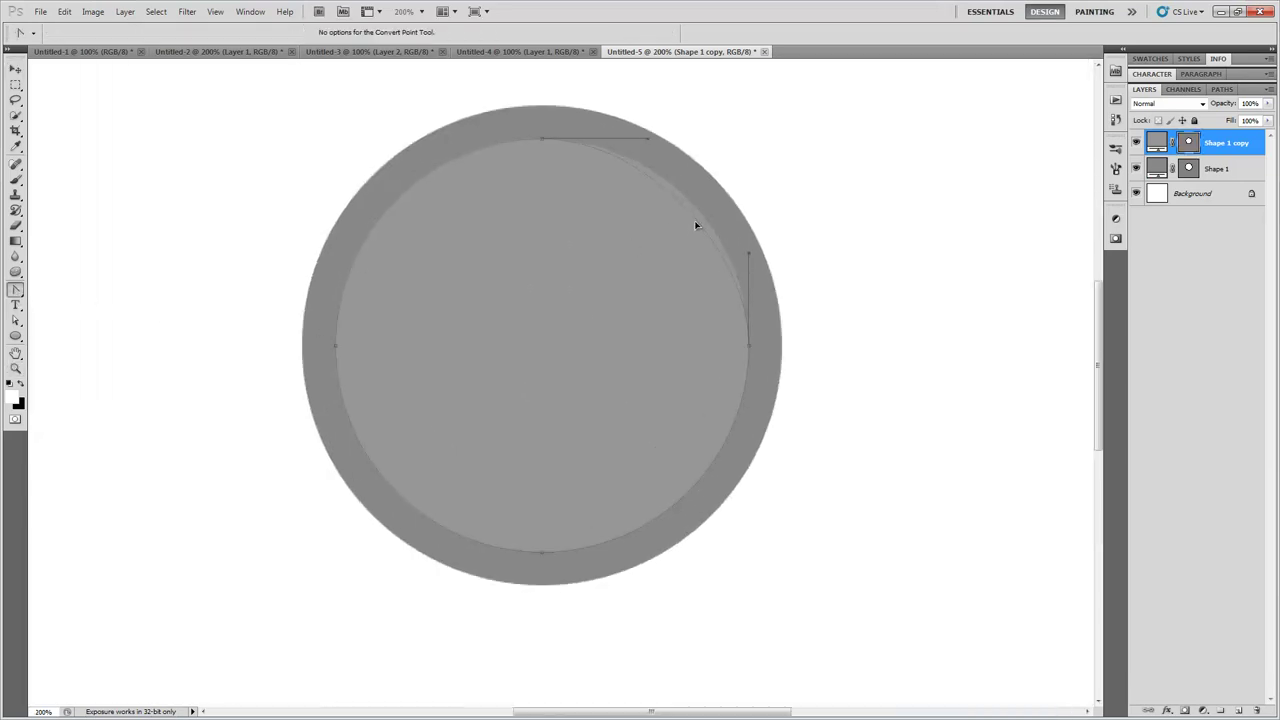
{"action": "left_click_drag", "start_coordinate": [667, 249], "coordinate": [708, 311]}
{"action": "left_click_drag", "start_coordinate": [749, 474], "coordinate": [686, 414]}
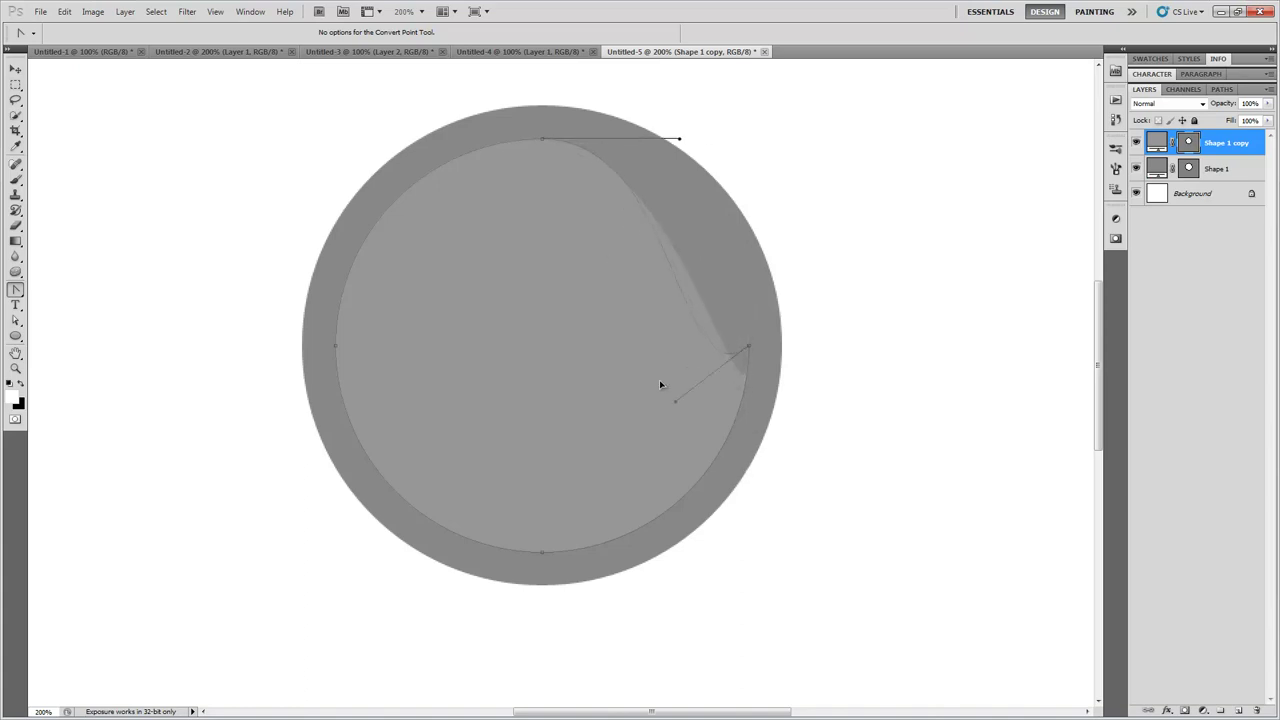
{"action": "left_click_drag", "start_coordinate": [567, 348], "coordinate": [552, 349]}
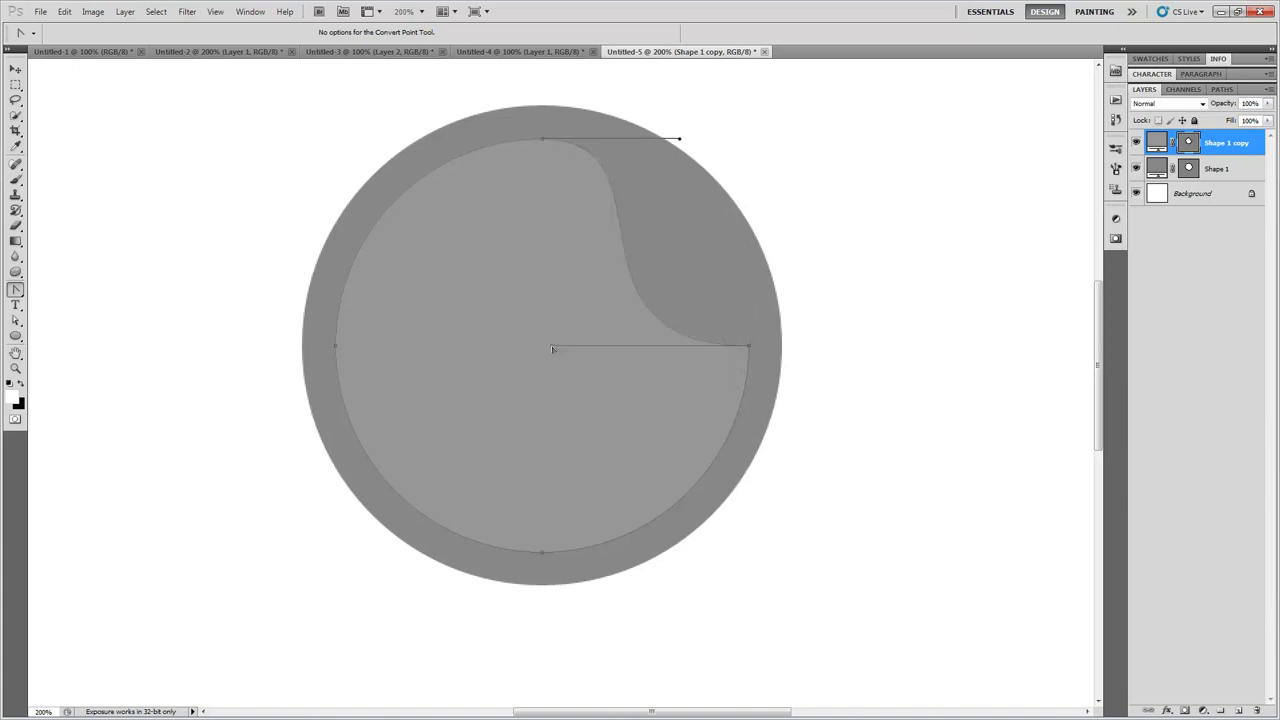
{"action": "left_click", "coordinate": [628, 408]}
Add an anchor point on the inner shape's lower-left edge and move it inward toward the centre
{"action": "key", "text": "a"}
{"action": "left_click", "coordinate": [383, 481]}
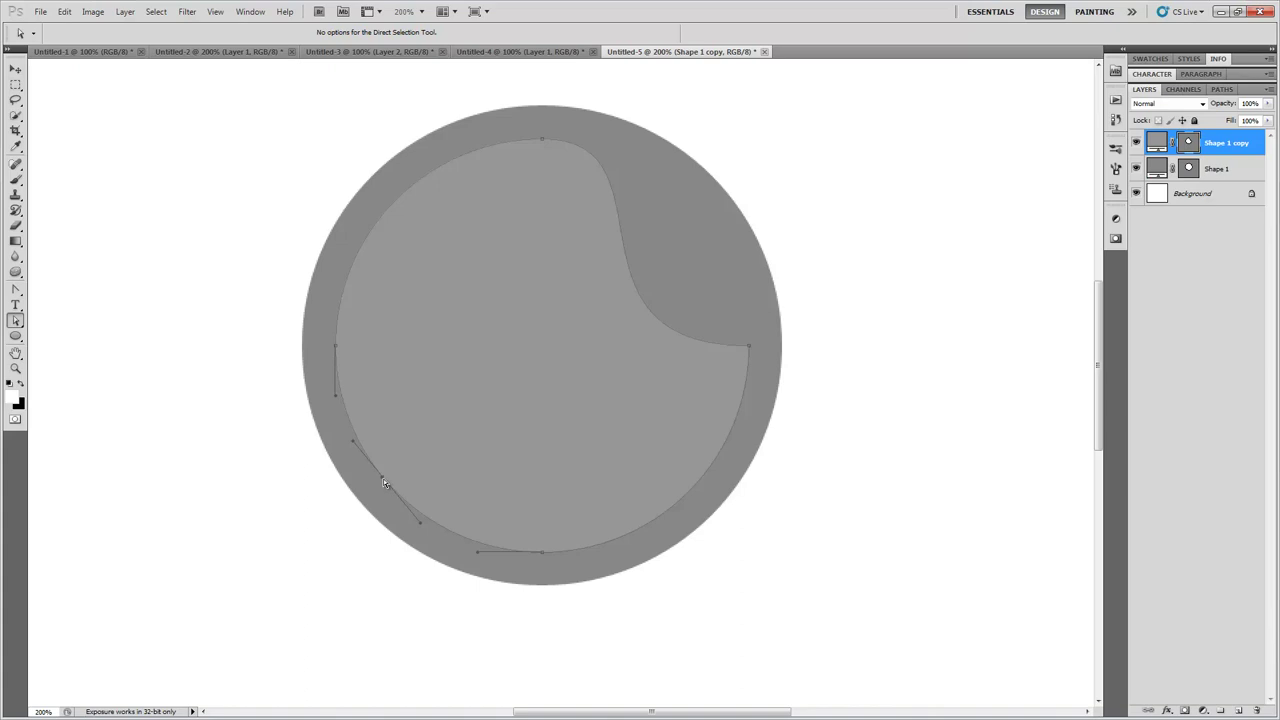
{"action": "left_click_drag", "start_coordinate": [467, 402], "coordinate": [479, 388]}
Split the new anchor's handles toward the lower left to form a sharp notch, and lengthen the left anchor's lower handle
{"action": "left_click_drag", "start_coordinate": [519, 438], "coordinate": [555, 460]}
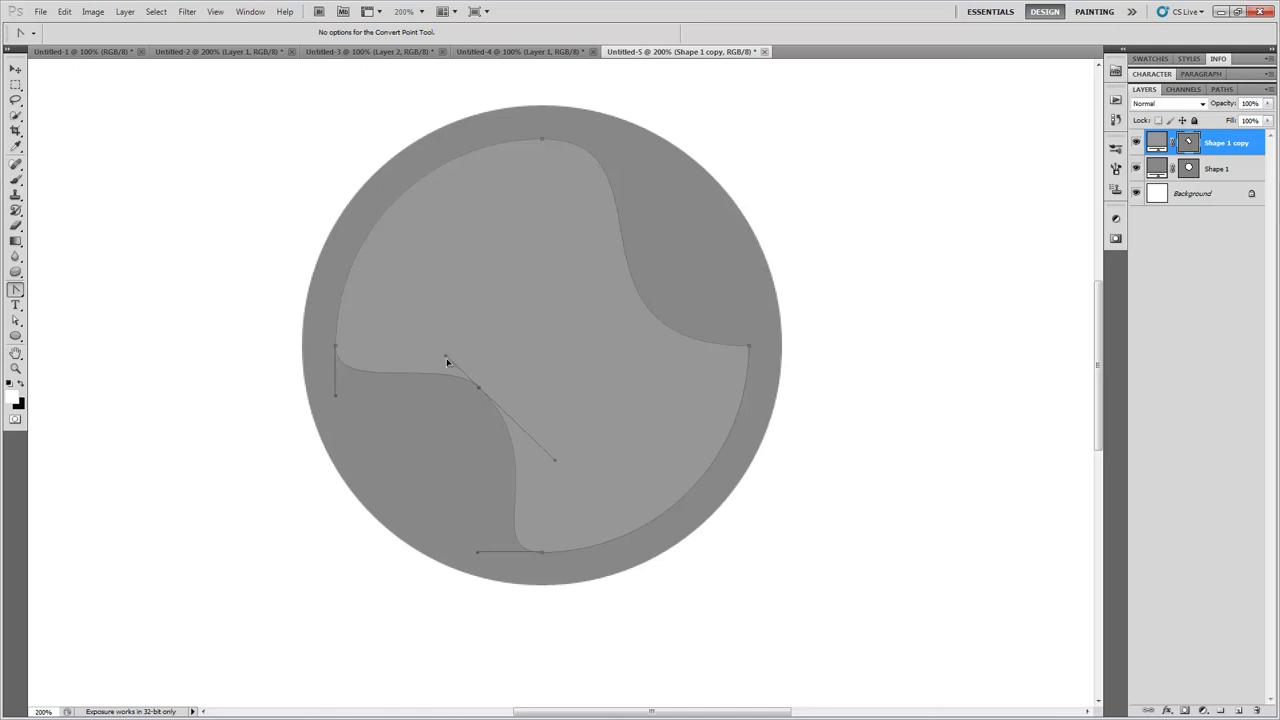
{"action": "left_click_drag", "start_coordinate": [411, 412], "coordinate": [410, 415]}
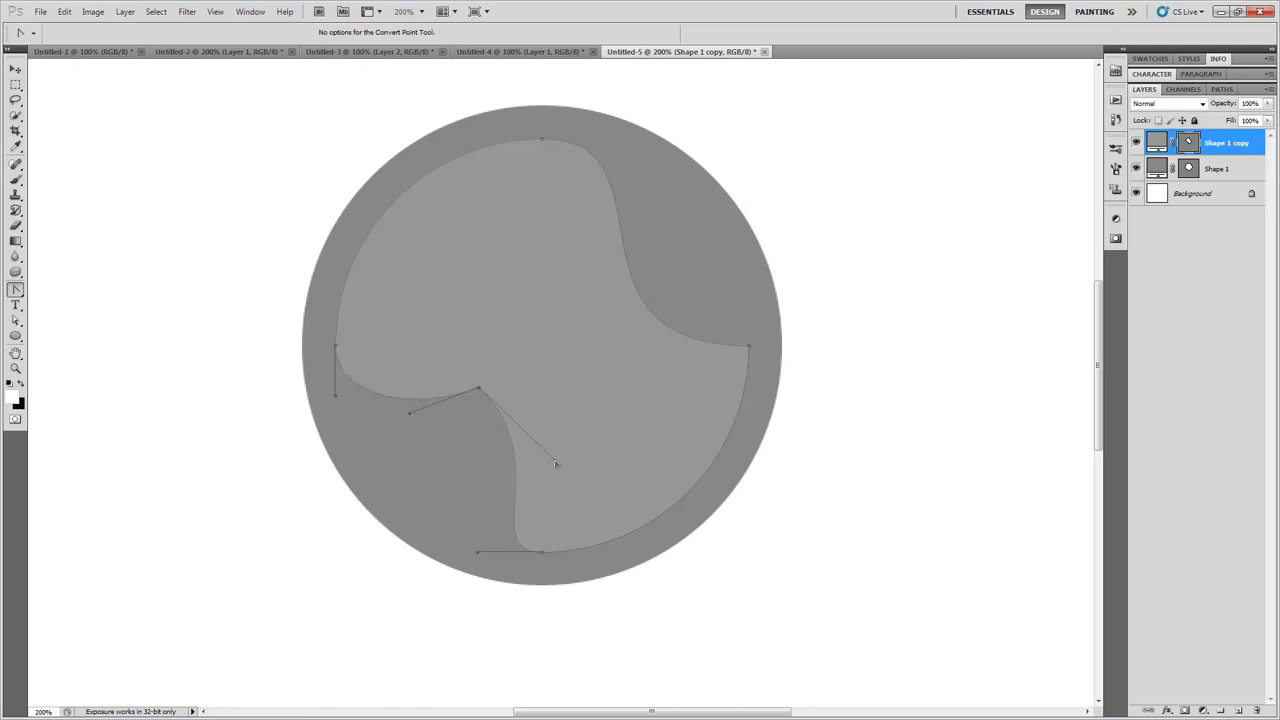
{"action": "left_click_drag", "start_coordinate": [556, 464], "coordinate": [440, 468]}
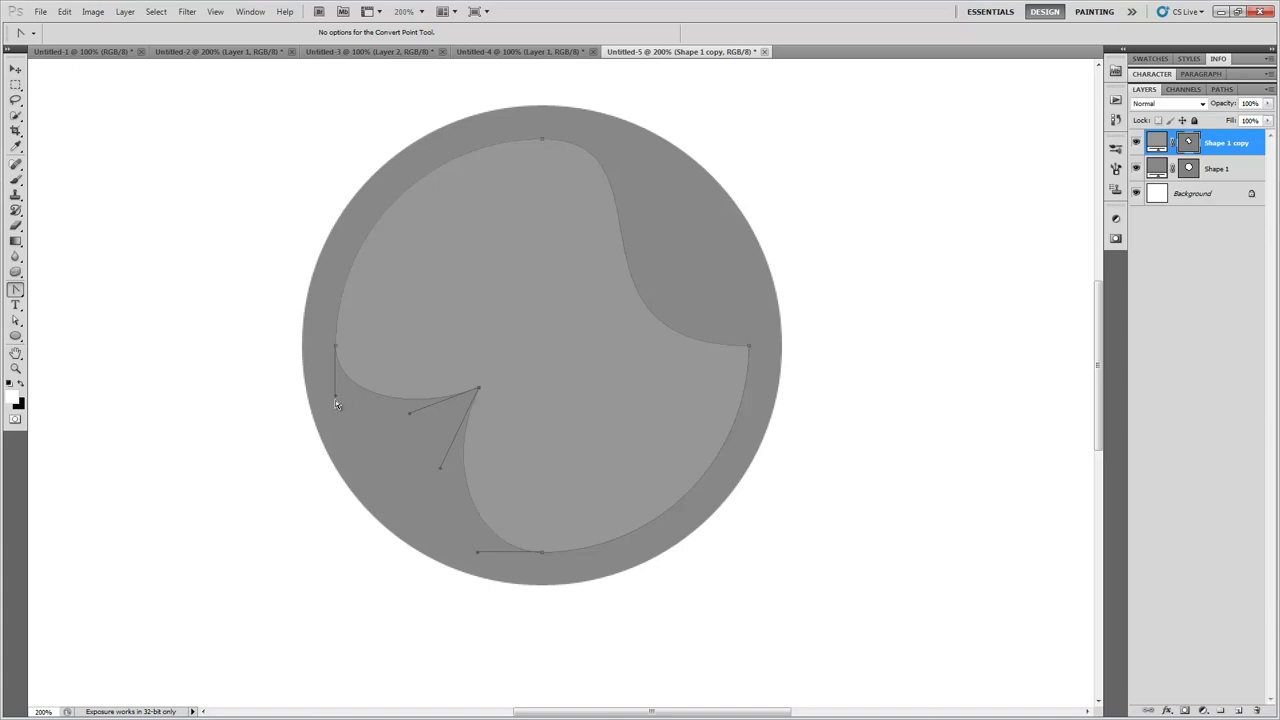
{"action": "left_click_drag", "start_coordinate": [350, 453], "coordinate": [349, 451]}
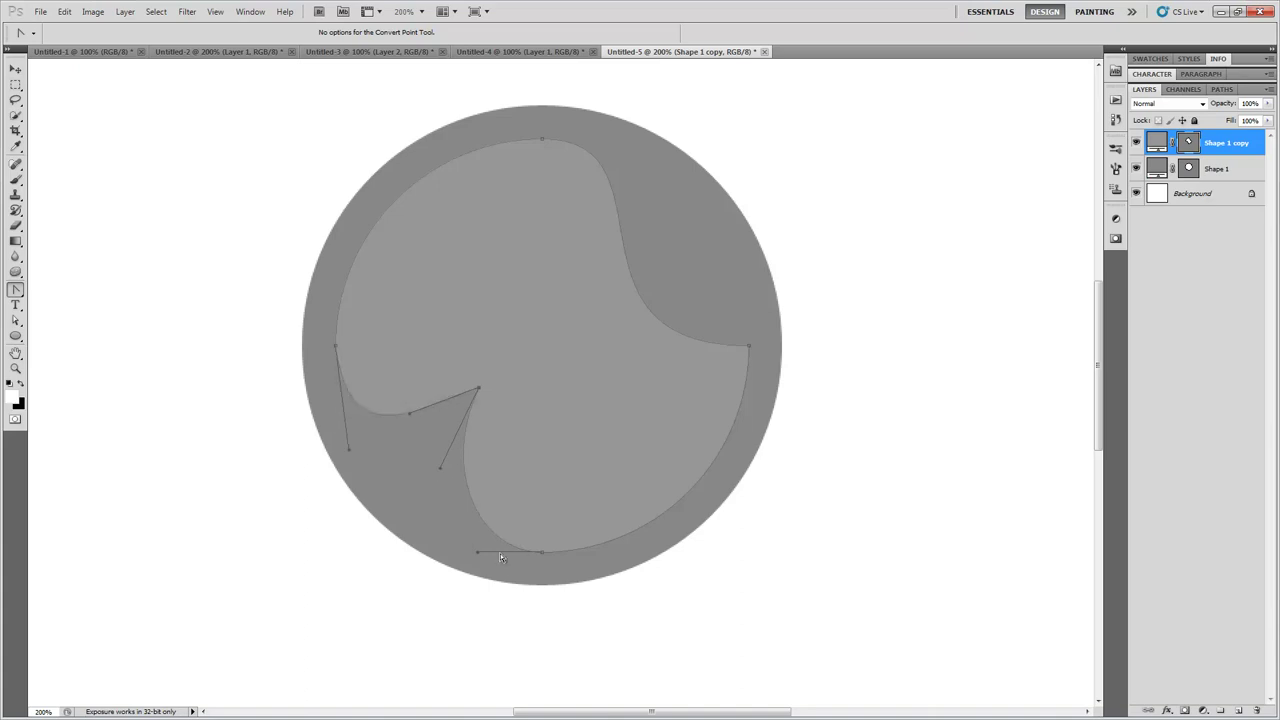
Add another anchor point on the curve left of the notch and move it slightly outward
{"action": "key", "text": "plus"}
{"action": "left_click", "coordinate": [377, 415]}
{"action": "key", "text": "shift+p"}
{"action": "left_click_drag", "start_coordinate": [370, 425], "coordinate": [360, 424]}
{"action": "key", "text": "a"}
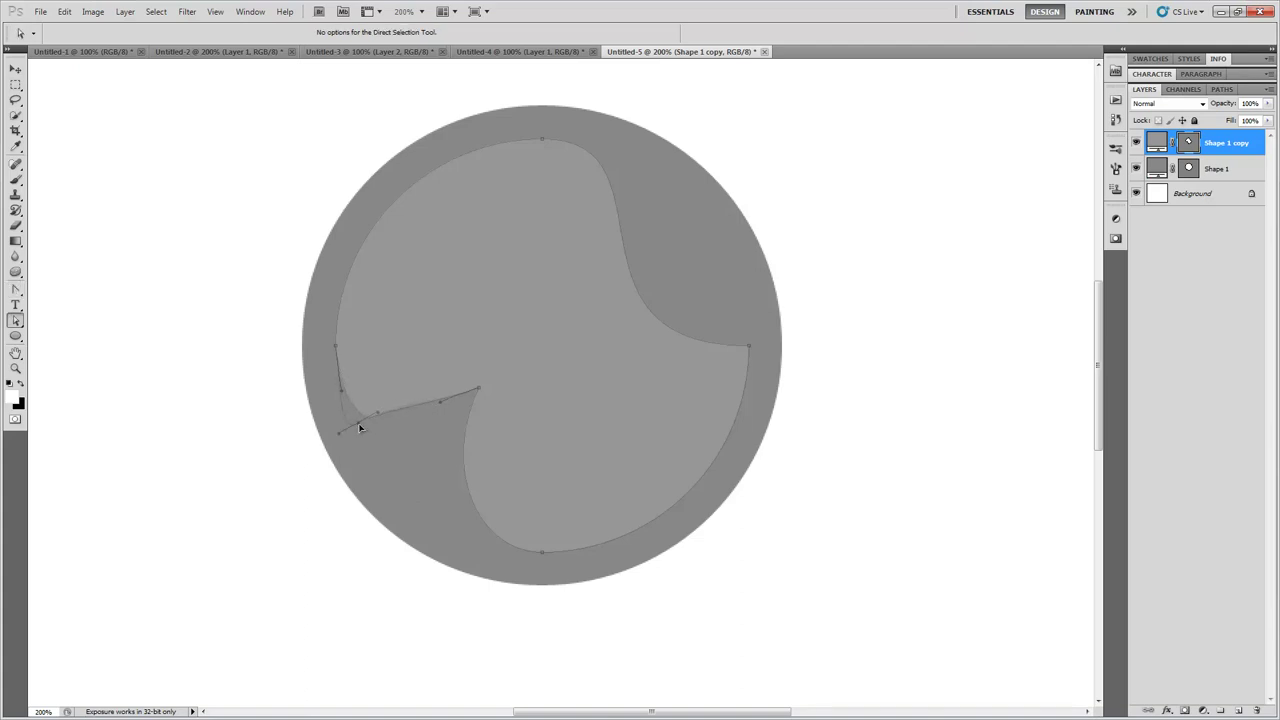
Add an anchor point on the inner shape's lower-left edge below the notch, move it outward, and adjust its handles into a sharp corner
{"action": "key", "text": "shift+p"}
{"action": "key", "text": "p"}
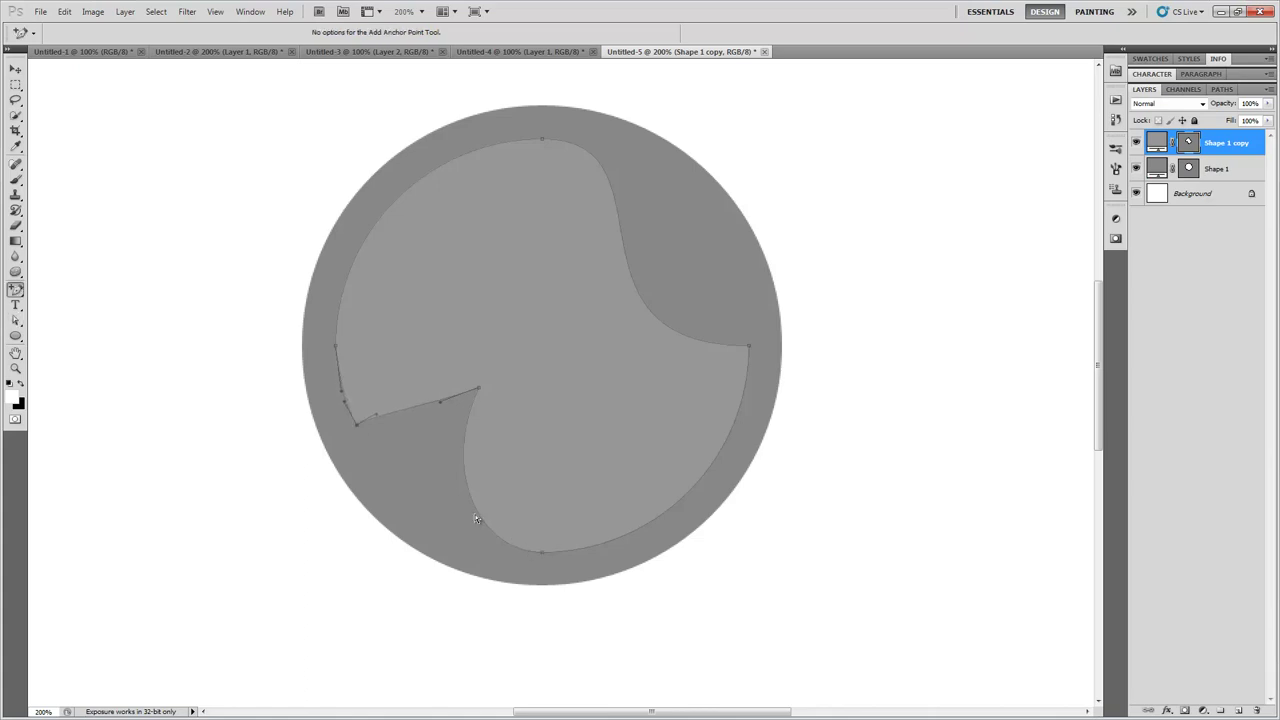
{"action": "left_click", "coordinate": [475, 511]}
{"action": "key", "text": "a"}
{"action": "left_click_drag", "start_coordinate": [475, 511], "coordinate": [443, 516]}
{"action": "key", "text": "ctrl+alt"}
{"action": "left_click_drag", "start_coordinate": [459, 483], "coordinate": [459, 483]}
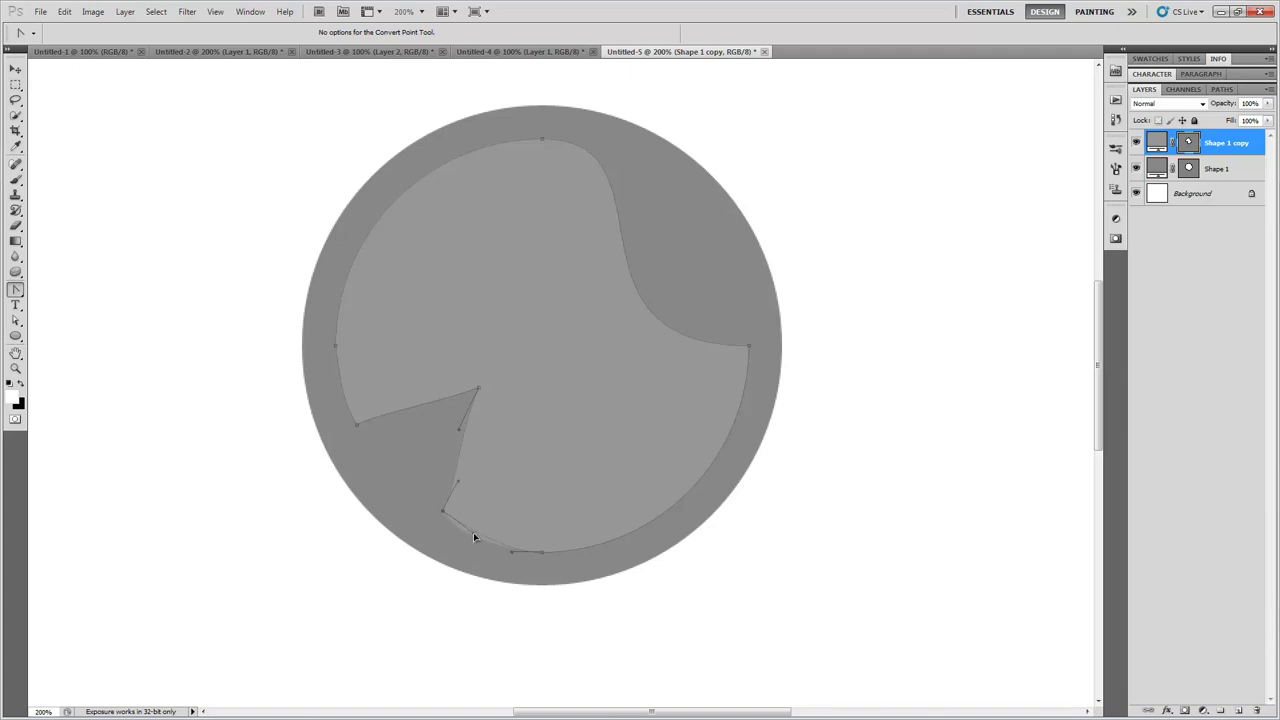
{"action": "key", "text": "ctrl"}
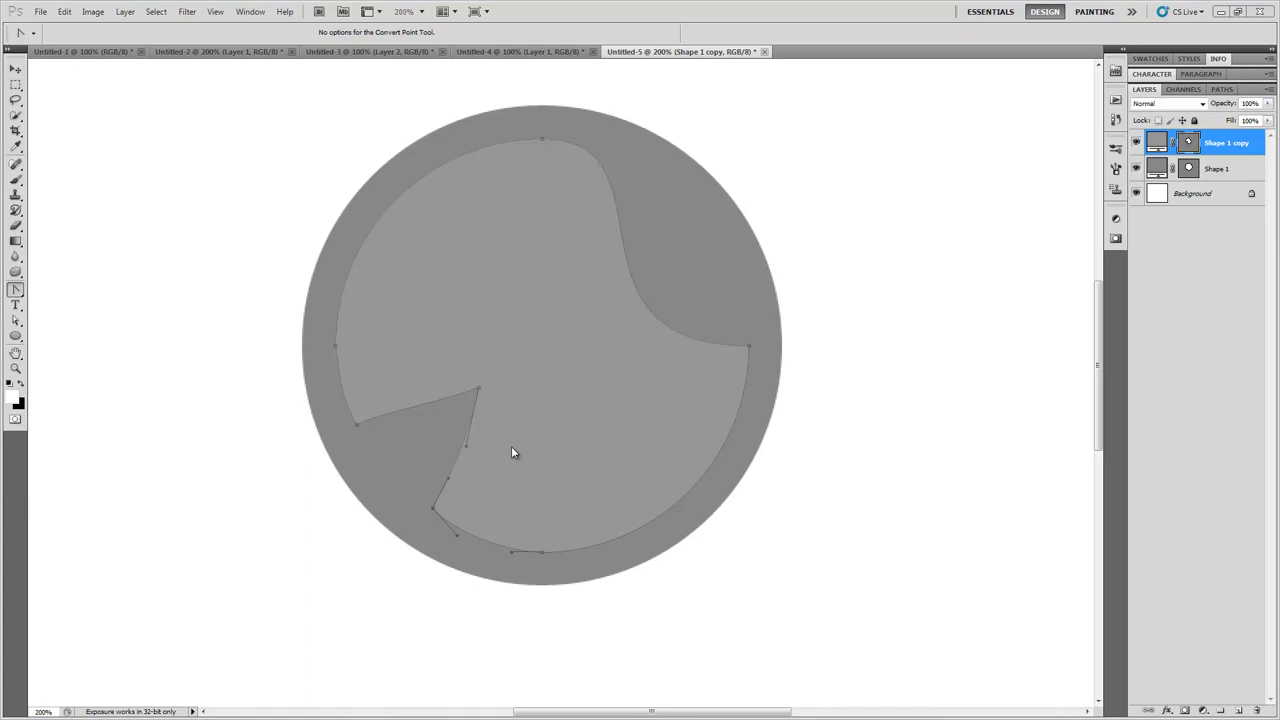
Move the anchor on the inner shape's upper-right edge outward and collapse its upper handle onto it to form a corner
{"action": "left_click", "coordinate": [609, 186], "text": "ctrl"}
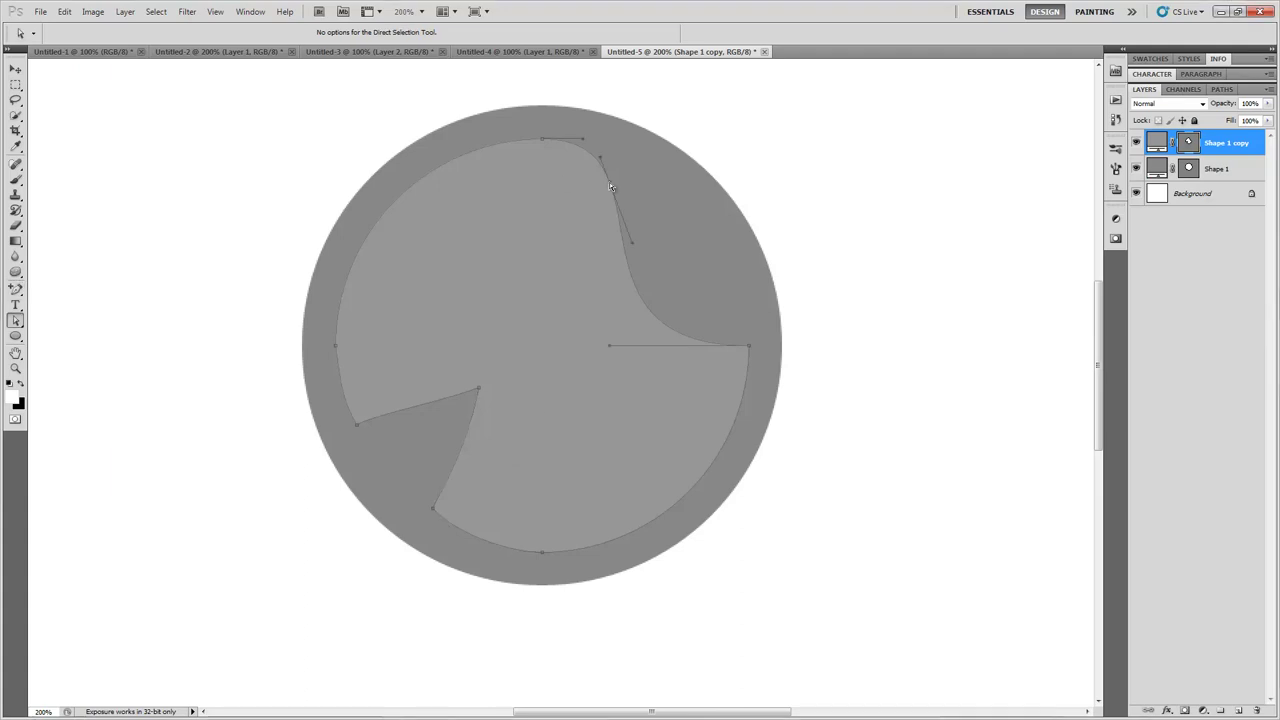
{"action": "left_click_drag", "start_coordinate": [626, 168], "coordinate": [629, 172]}
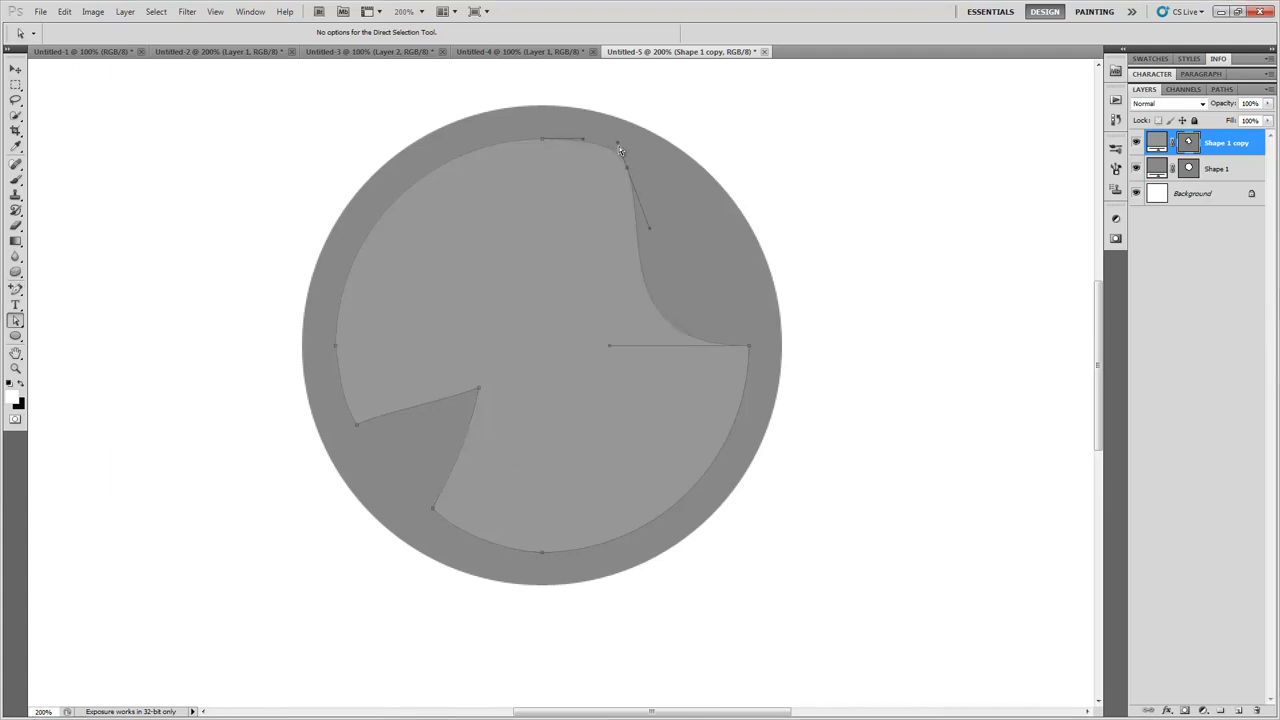
{"action": "left_click_drag", "start_coordinate": [637, 153], "coordinate": [626, 165]}
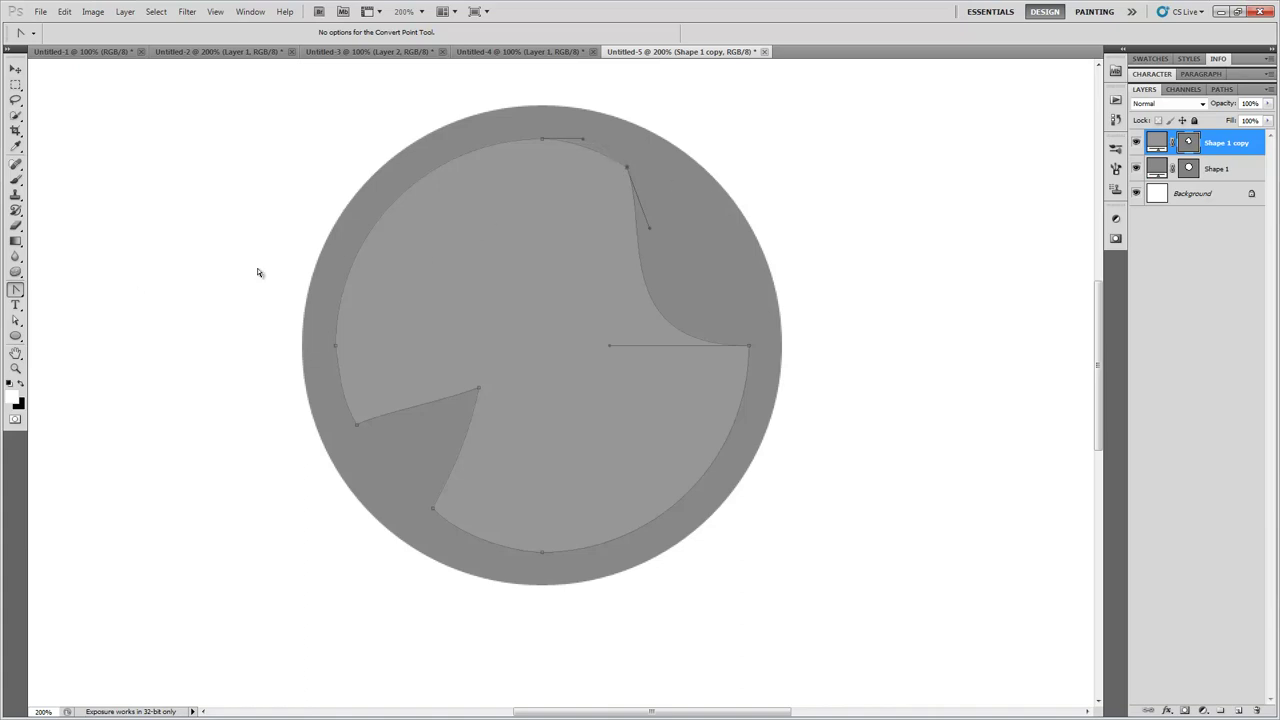
Move the upper-right corner anchor slightly further up and outward, and swing only its lower handle inward to the left
{"action": "left_click", "coordinate": [21, 294]}
{"action": "left_click", "coordinate": [17, 292]}
{"action": "left_click", "coordinate": [15, 291]}
{"action": "left_click", "coordinate": [16, 335]}
{"action": "left_click", "coordinate": [16, 321]}
{"action": "left_click_drag", "start_coordinate": [48, 337], "coordinate": [48, 337]}
{"action": "left_click", "coordinate": [632, 177]}
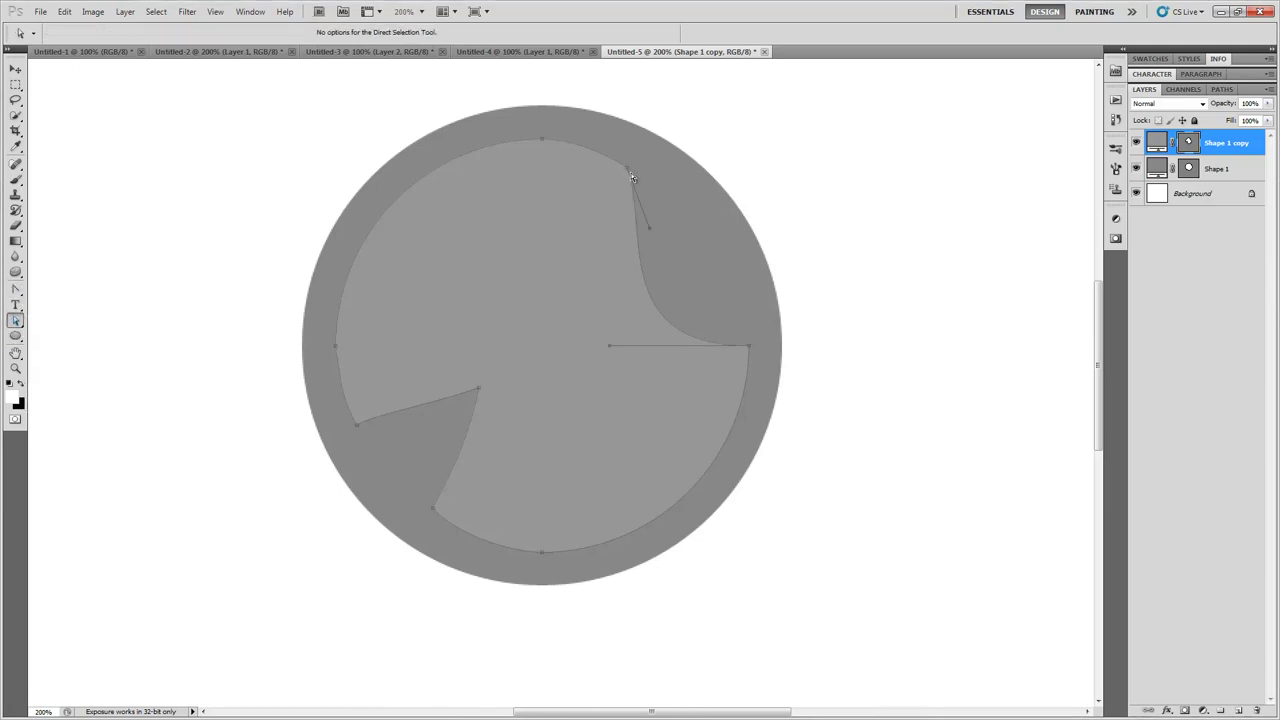
{"action": "left_click_drag", "start_coordinate": [630, 174], "coordinate": [634, 162]}
{"action": "left_click_drag", "start_coordinate": [16, 320], "coordinate": [17, 291]}
{"action": "left_click", "coordinate": [72, 339]}
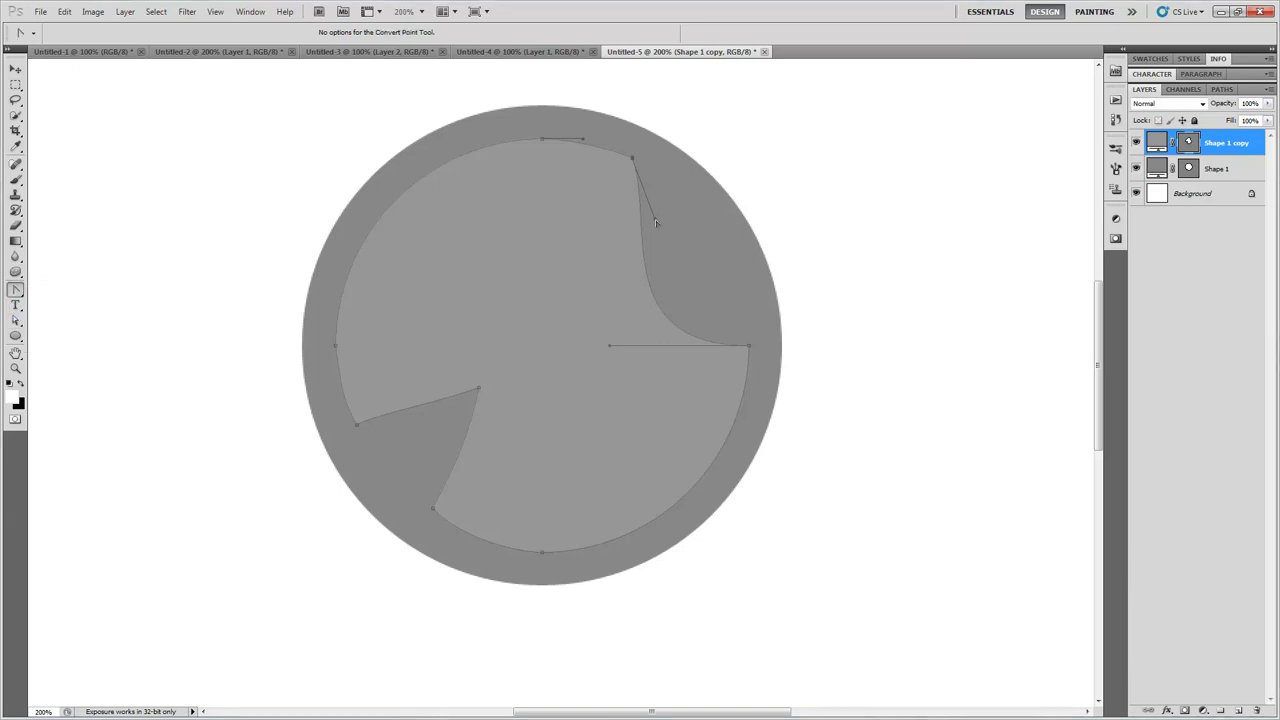
{"action": "left_click_drag", "start_coordinate": [629, 218], "coordinate": [616, 211]}
Add an anchor point below the upper-right corner, move it outward, and split its handles toward the upper left and the outer circle's edge
{"action": "left_click_drag", "start_coordinate": [16, 290], "coordinate": [63, 314]}
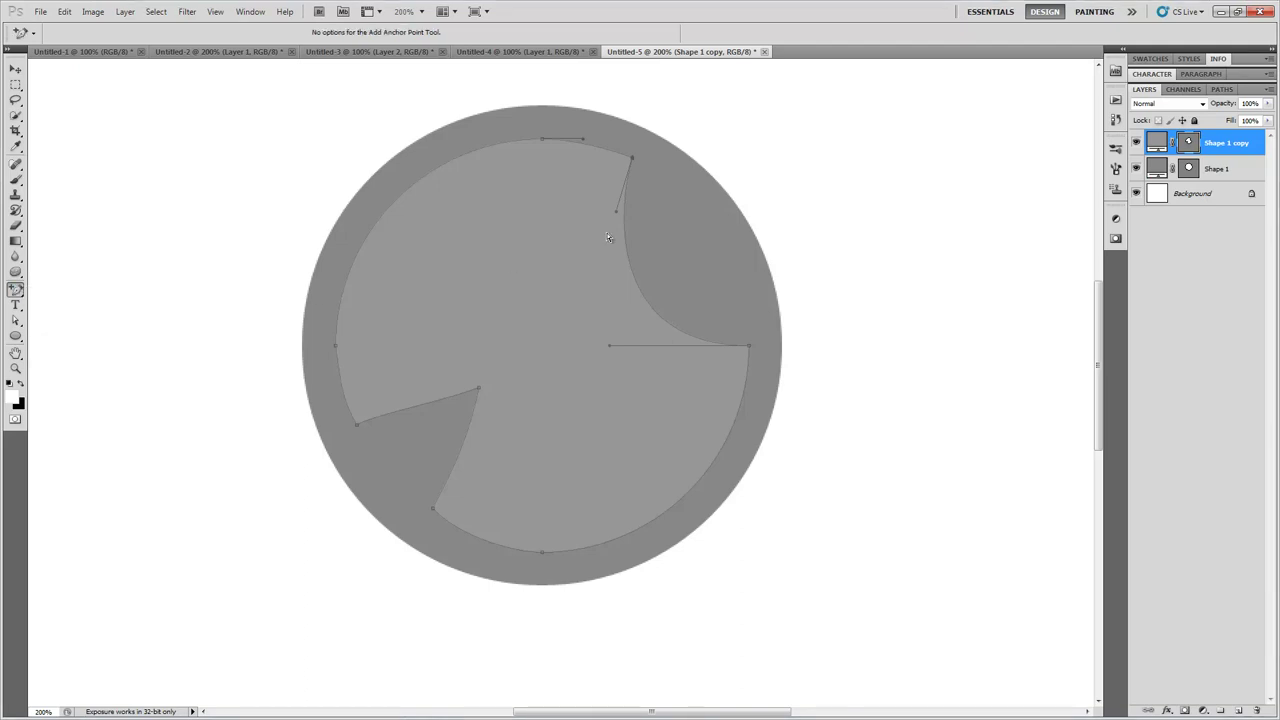
{"action": "left_click", "coordinate": [625, 241]}
{"action": "left_click", "coordinate": [16, 320]}
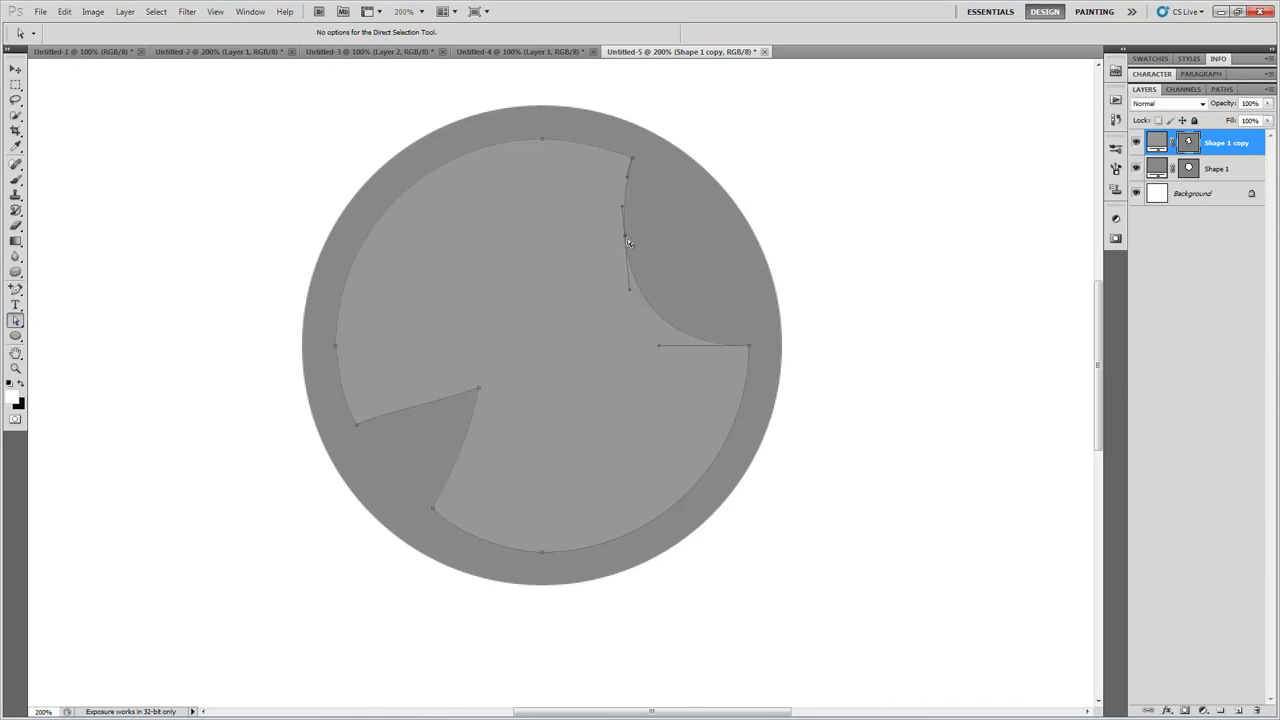
{"action": "left_click_drag", "start_coordinate": [16, 289], "coordinate": [52, 343]}
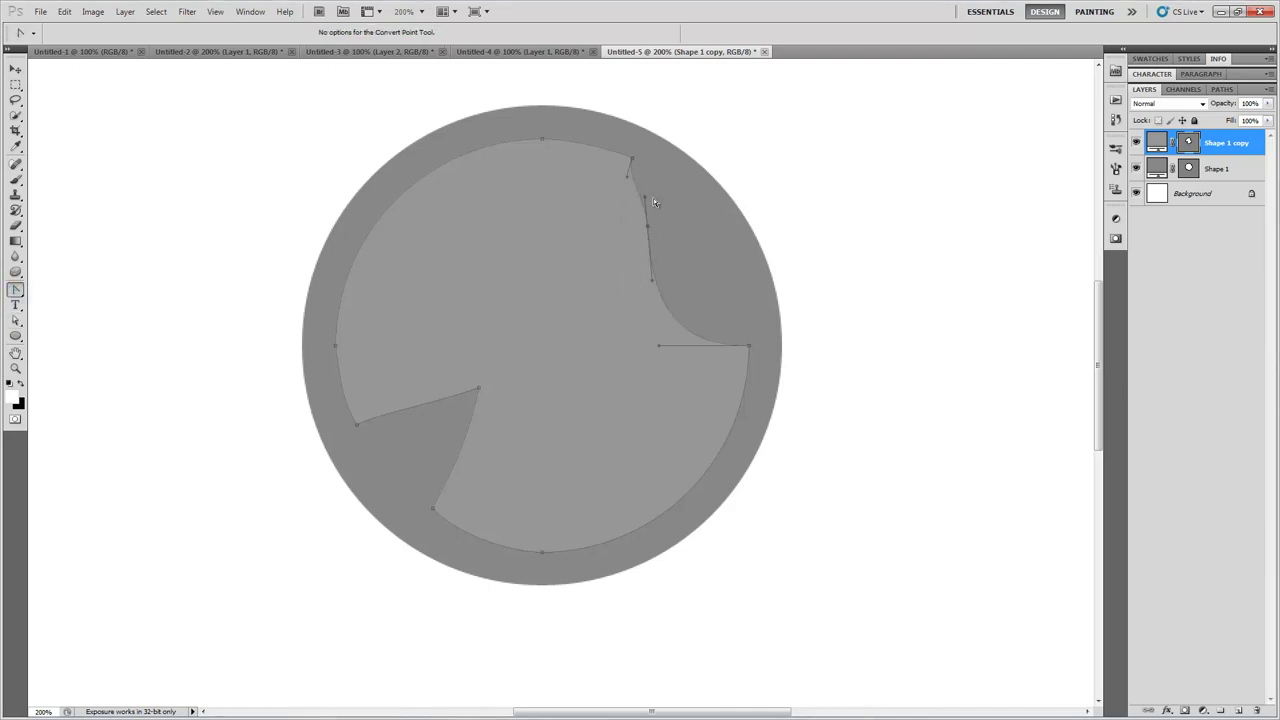
{"action": "left_click_drag", "start_coordinate": [635, 219], "coordinate": [631, 216]}
{"action": "left_click_drag", "start_coordinate": [710, 219], "coordinate": [733, 201]}
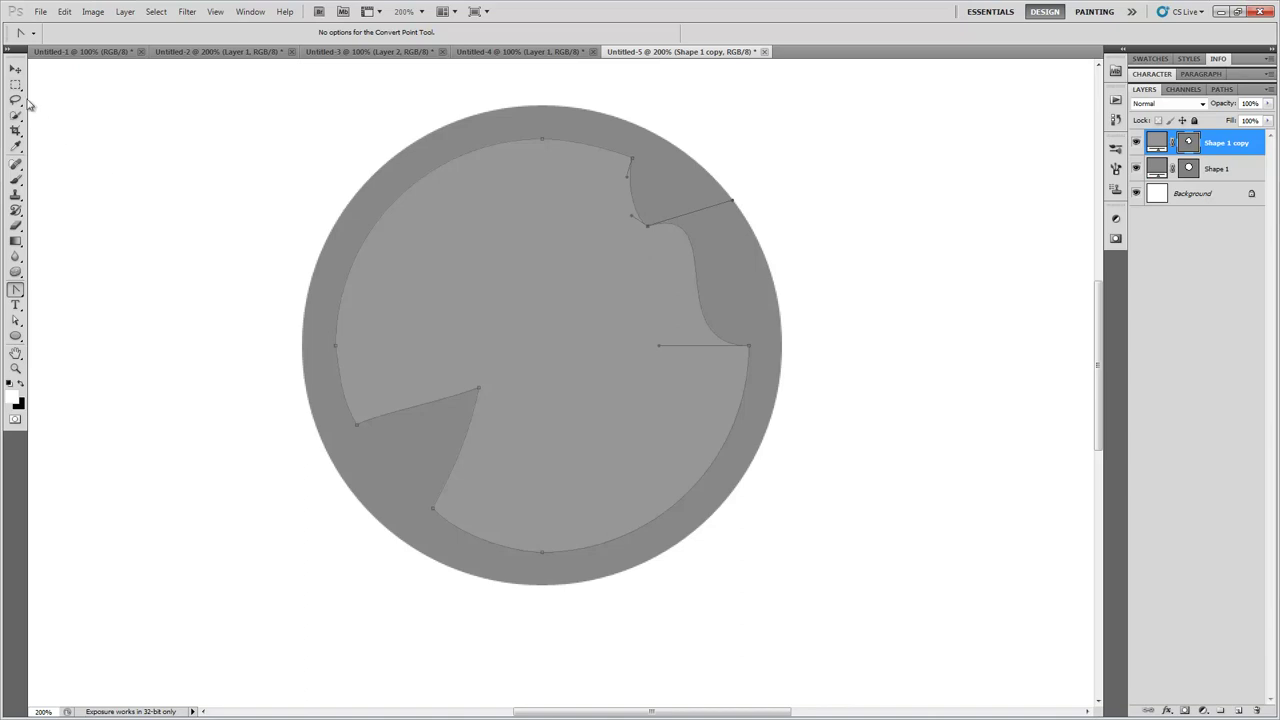
Review the shortcuts assigned to the pen, anchor point, selection and shape tools in the keyboard shortcut settings for Tools
{"action": "left_click", "coordinate": [16, 70]}
{"action": "left_click", "coordinate": [64, 11]}
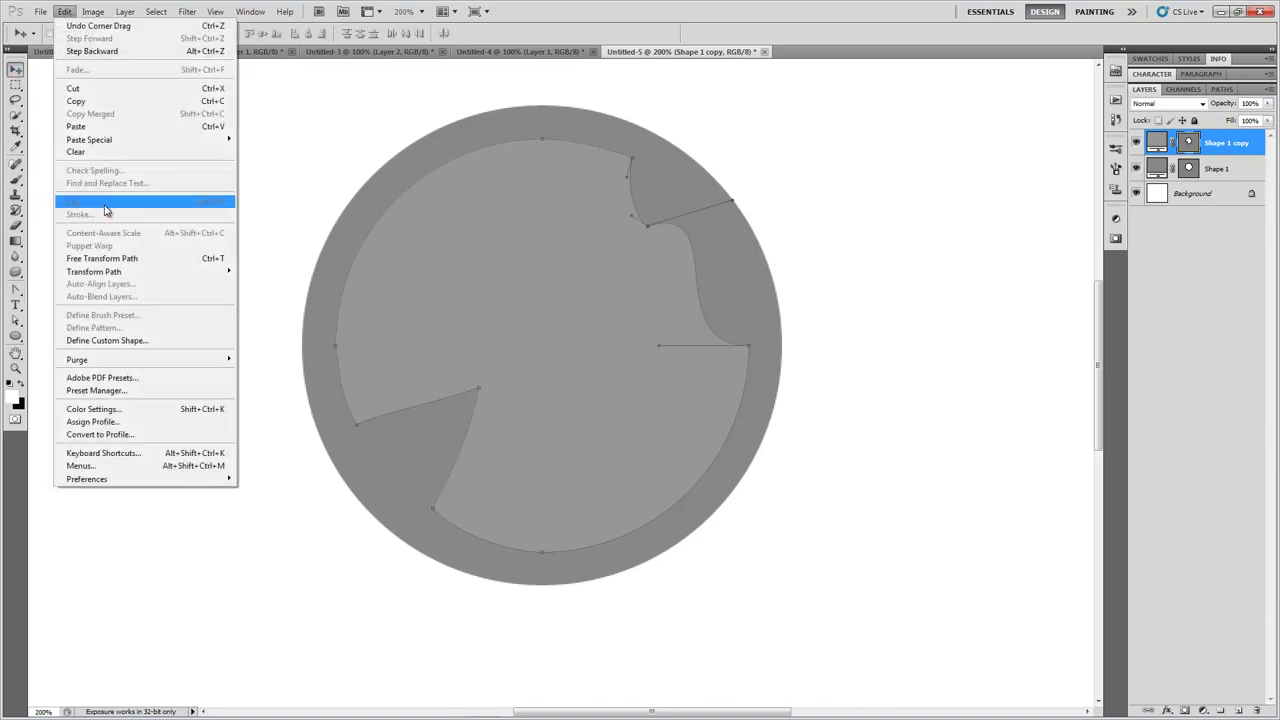
{"action": "left_click", "coordinate": [114, 456]}
{"action": "left_click", "coordinate": [530, 188]}
{"action": "left_click", "coordinate": [500, 222]}
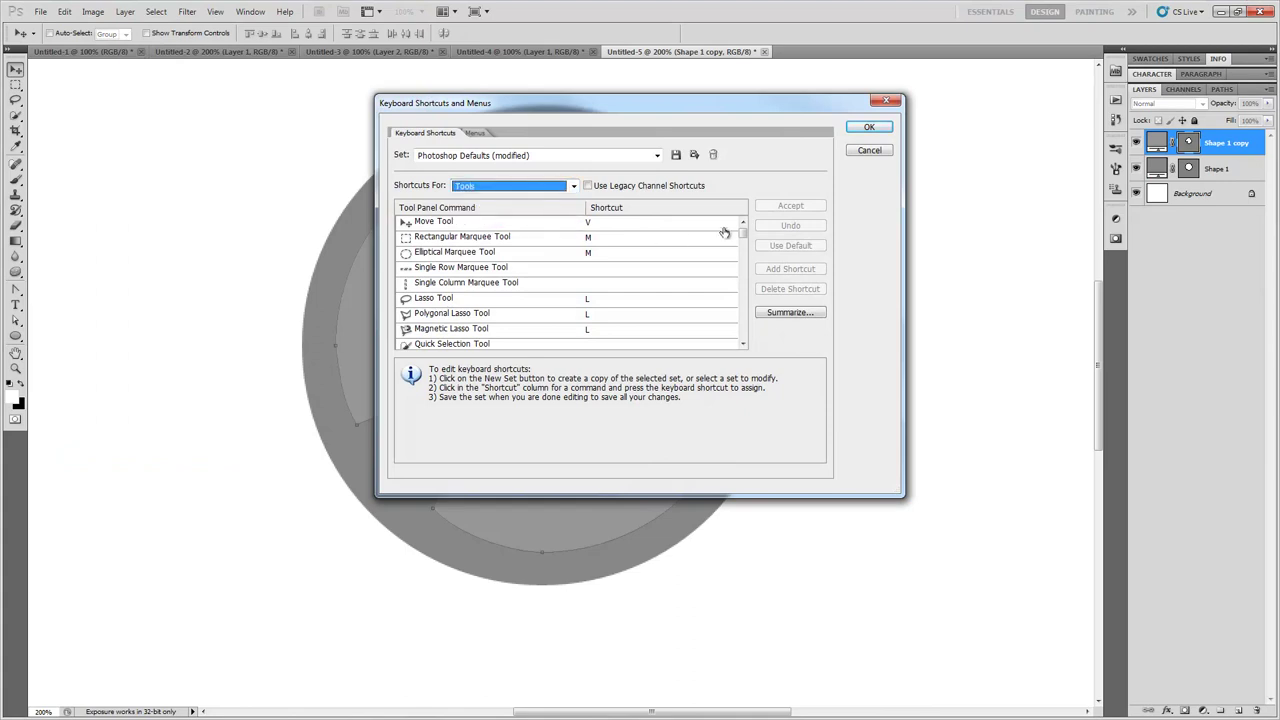
{"action": "mouse_move", "coordinate": [742, 234]}
{"action": "left_mouse_down"}
{"action": "mouse_move", "coordinate": [745, 291]}
{"action": "mouse_move", "coordinate": [744, 277]}
{"action": "left_mouse_up"}
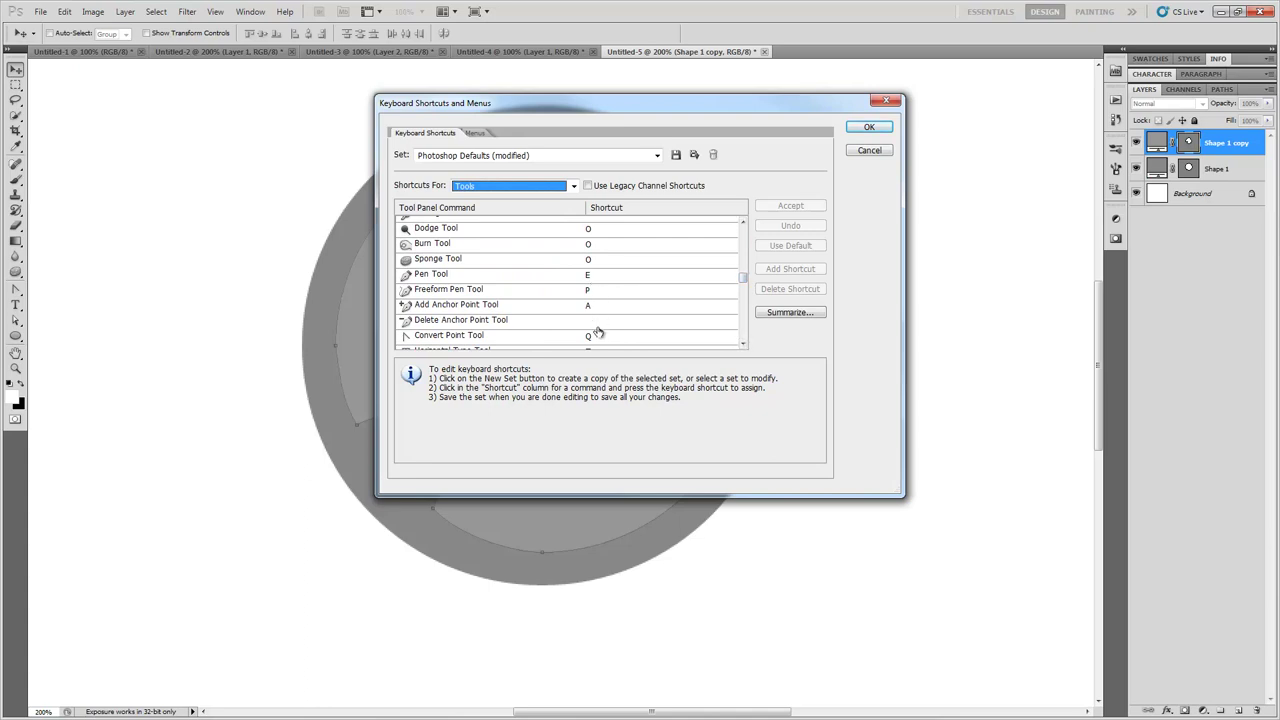
{"action": "left_click_drag", "start_coordinate": [744, 282], "coordinate": [743, 290]}
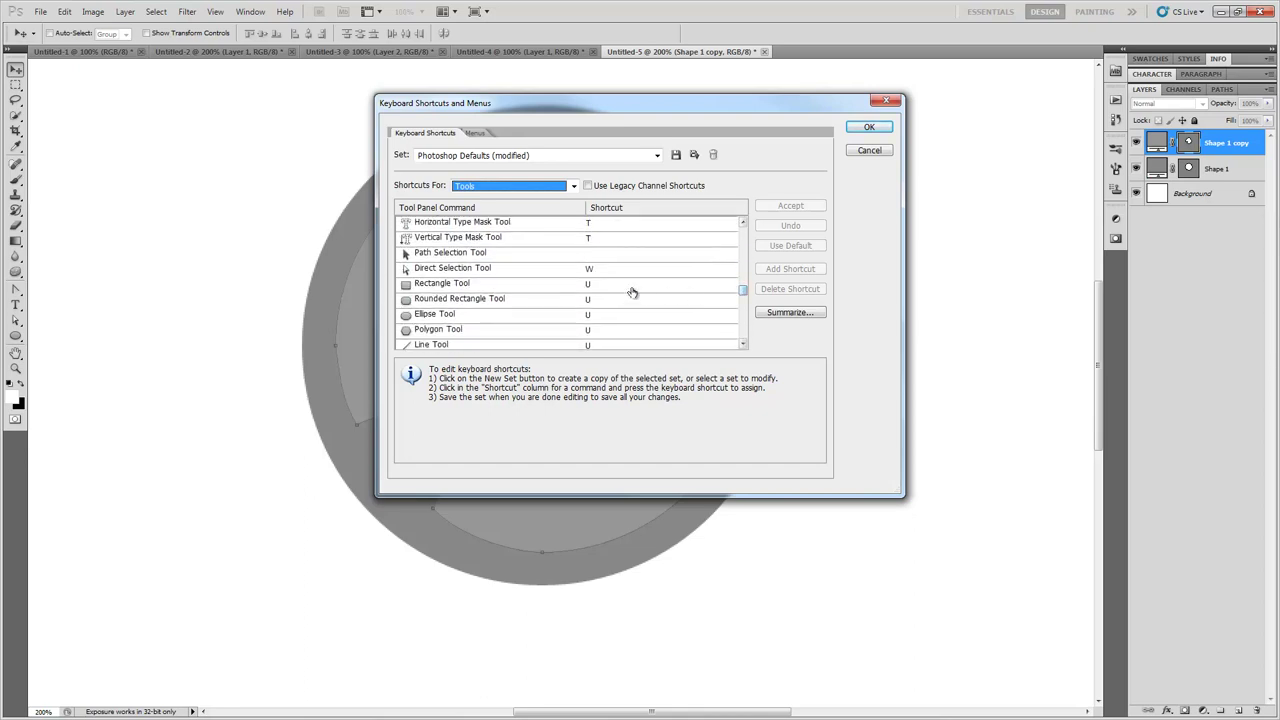
{"action": "left_click", "coordinate": [866, 128]}
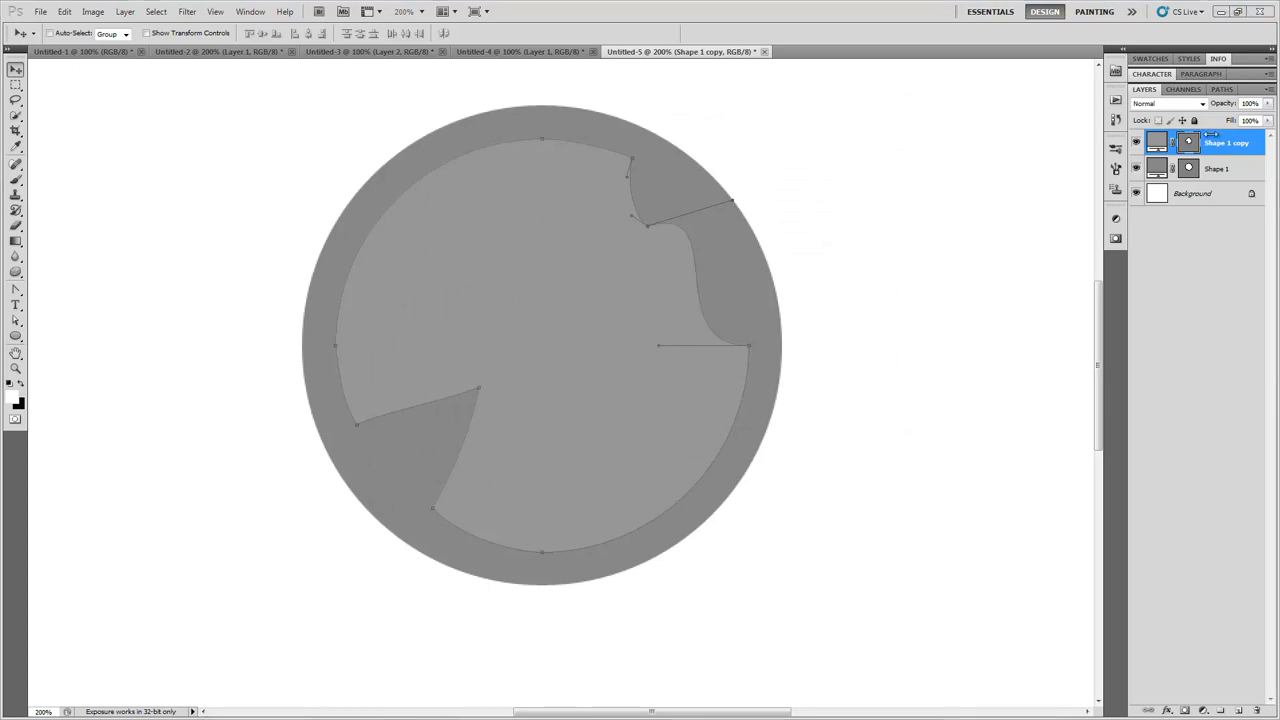
Apply a custom warp to the inner shape, pulling its upper-left corner inward and bending the body into a head-like silhouette
{"action": "key", "text": "ctrl+t"}
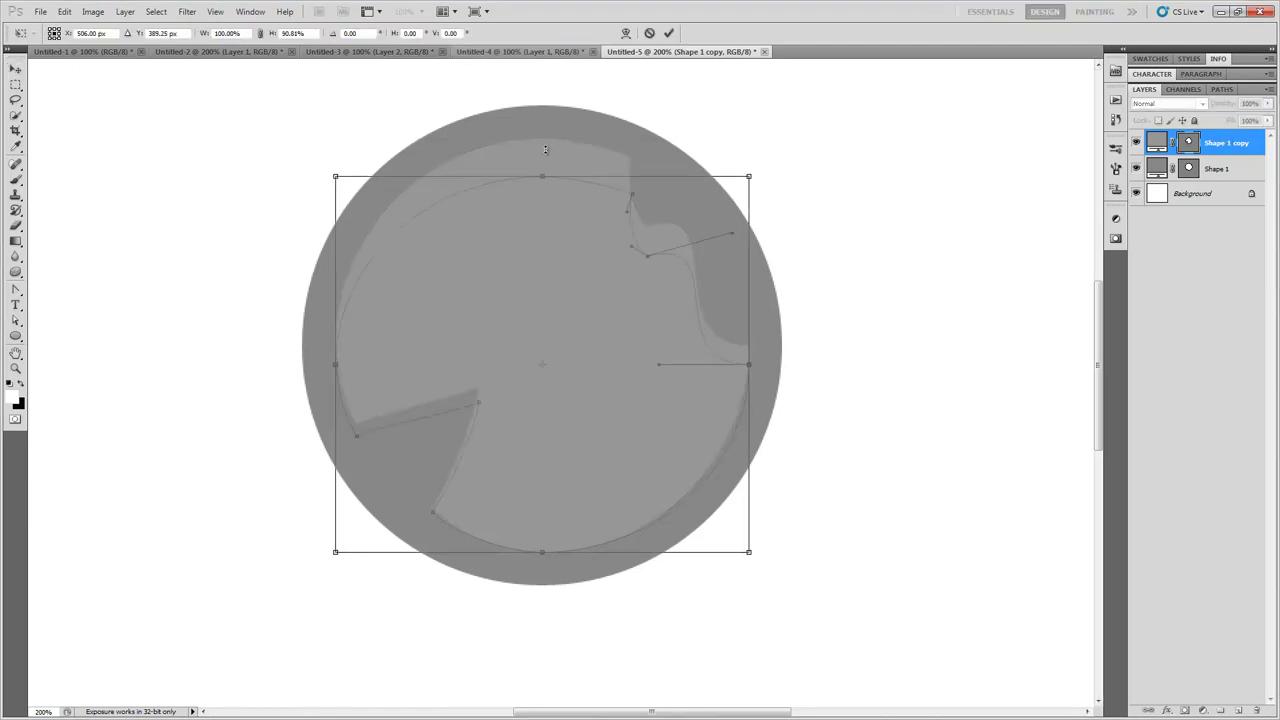
{"action": "left_click_drag", "start_coordinate": [752, 345], "coordinate": [748, 345]}
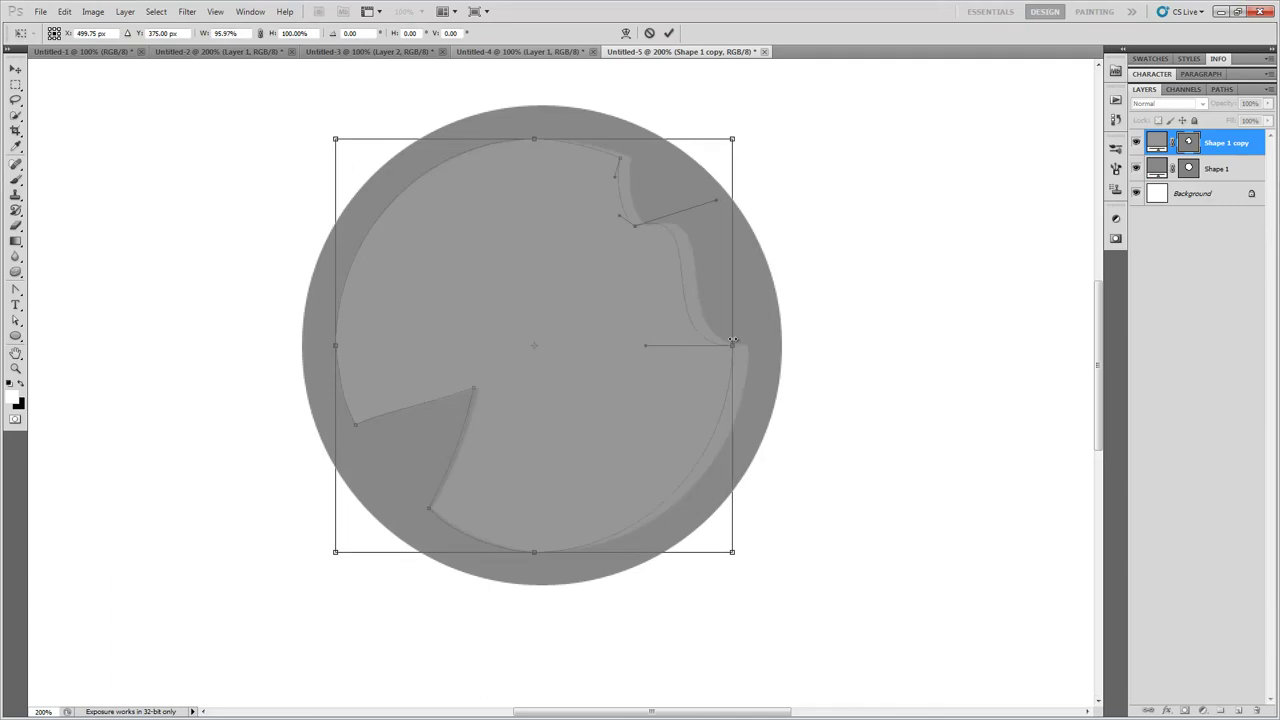
{"action": "mouse_move", "coordinate": [750, 138]}
{"action": "left_mouse_down"}
{"action": "mouse_move", "coordinate": [757, 194]}
{"action": "mouse_move", "coordinate": [763, 106]}
{"action": "mouse_move", "coordinate": [763, 188]}
{"action": "mouse_move", "coordinate": [750, 140]}
{"action": "left_mouse_up"}
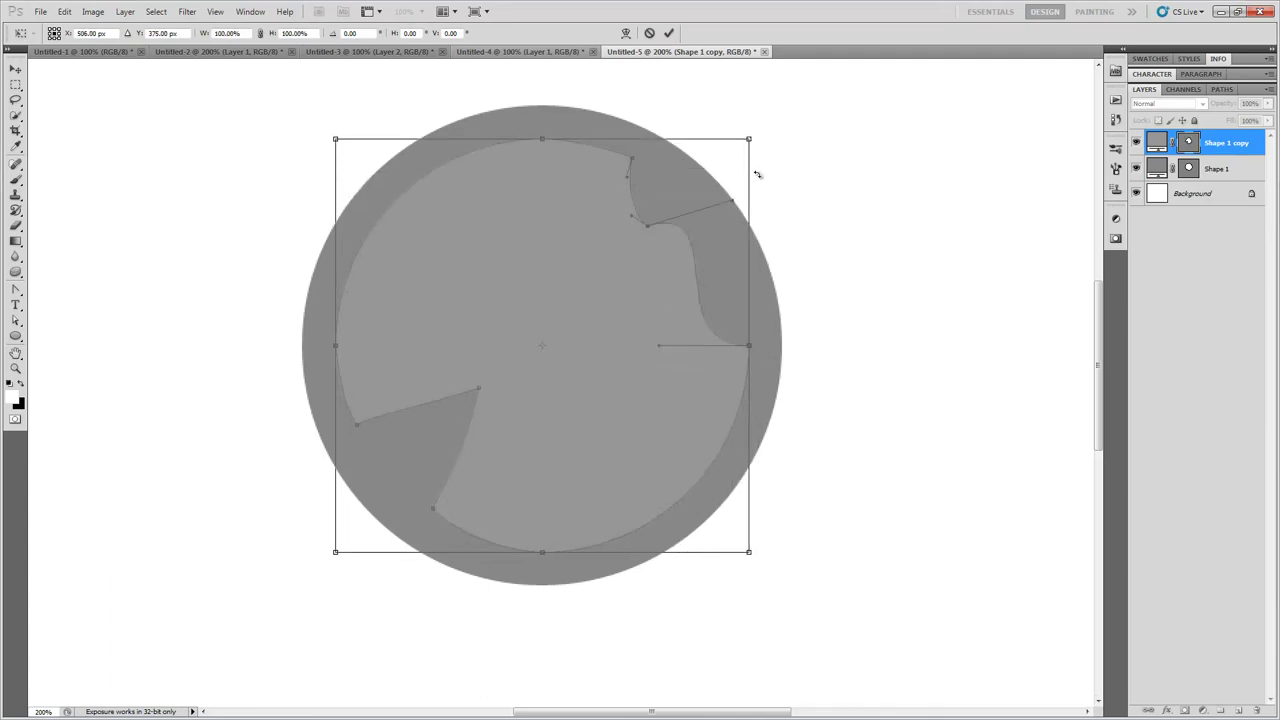
{"action": "left_click", "coordinate": [626, 34]}
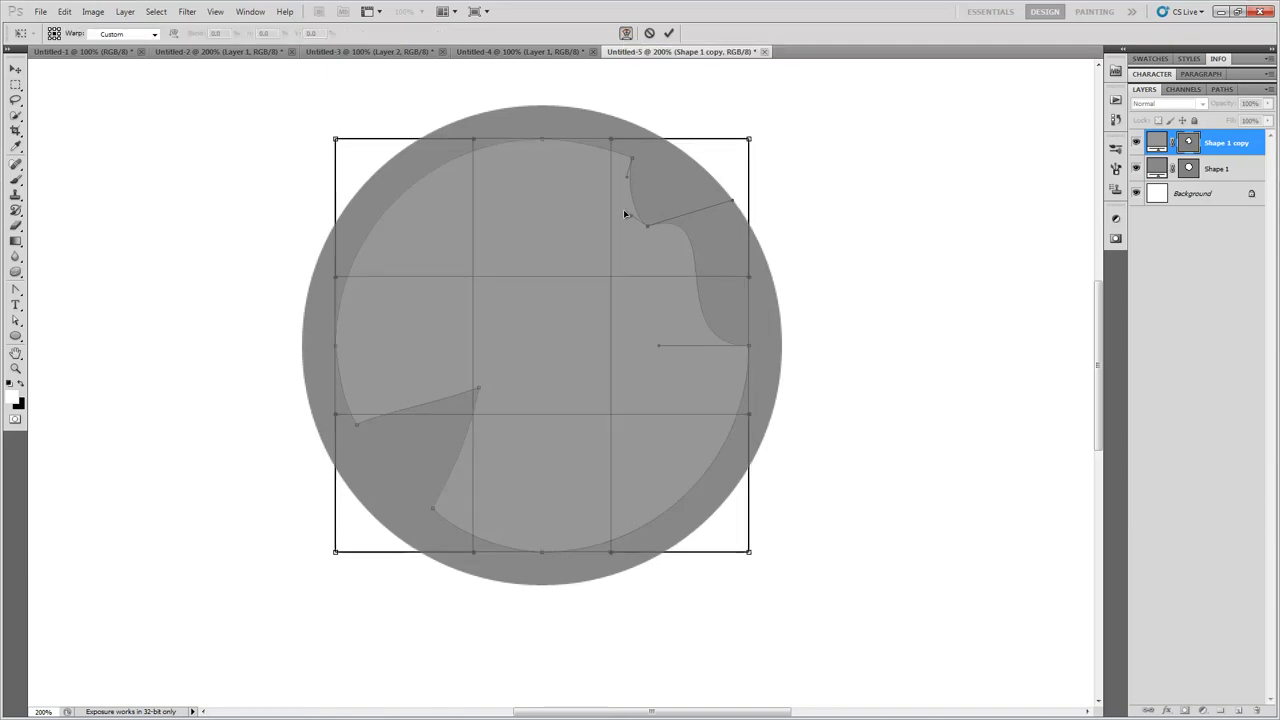
{"action": "left_click_drag", "start_coordinate": [664, 212], "coordinate": [580, 389]}
{"action": "left_click_drag", "start_coordinate": [478, 442], "coordinate": [550, 322]}
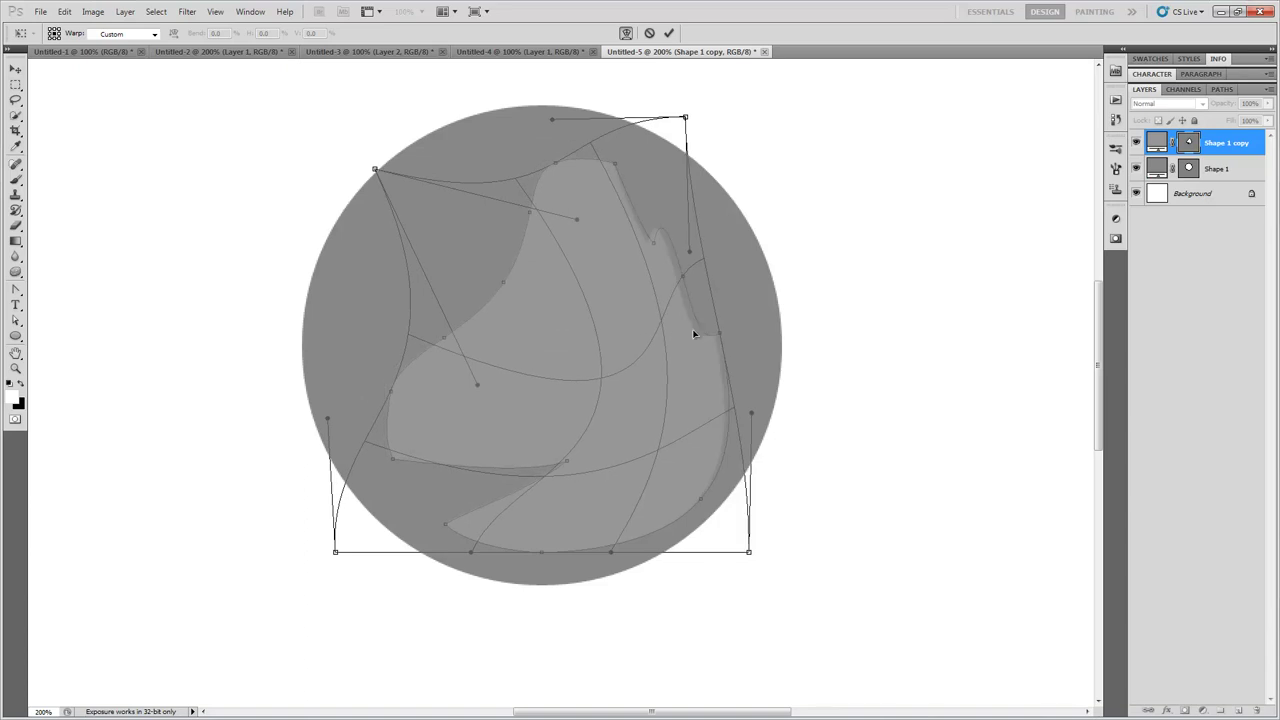
{"action": "key", "text": "Return"}
{"action": "left_click", "coordinate": [1218, 171]}
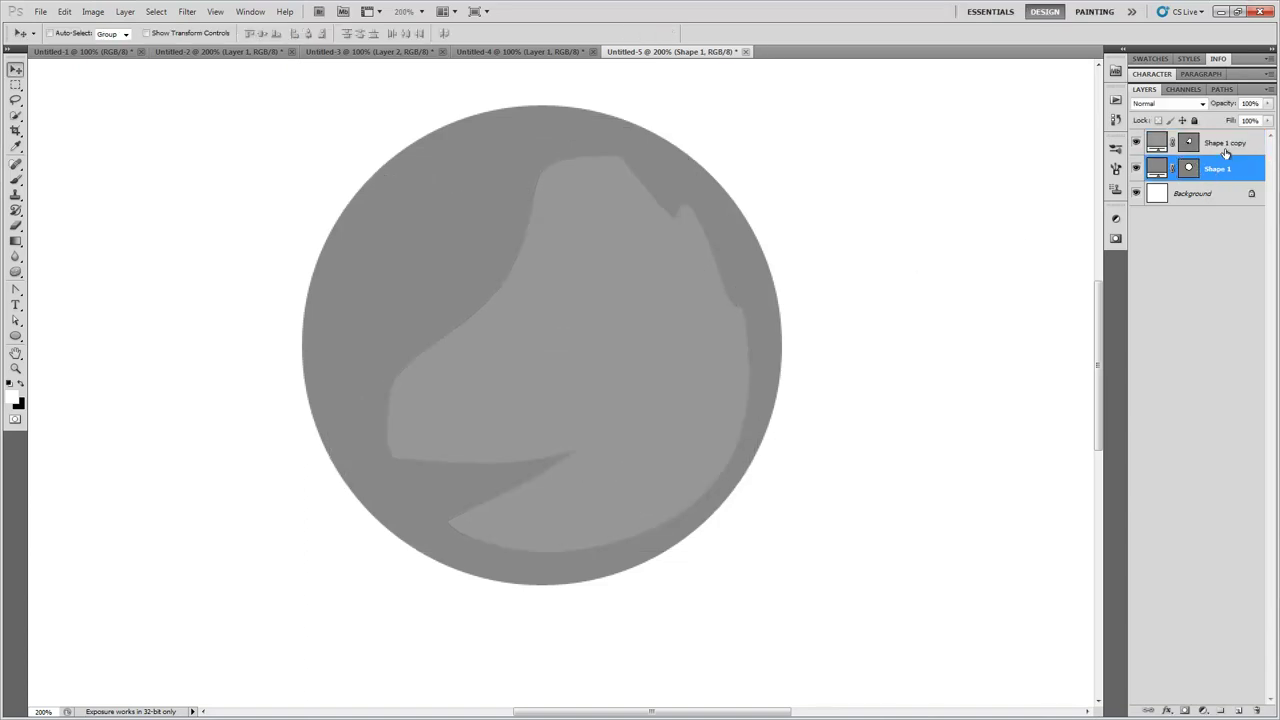
{"action": "left_click", "coordinate": [1228, 146]}
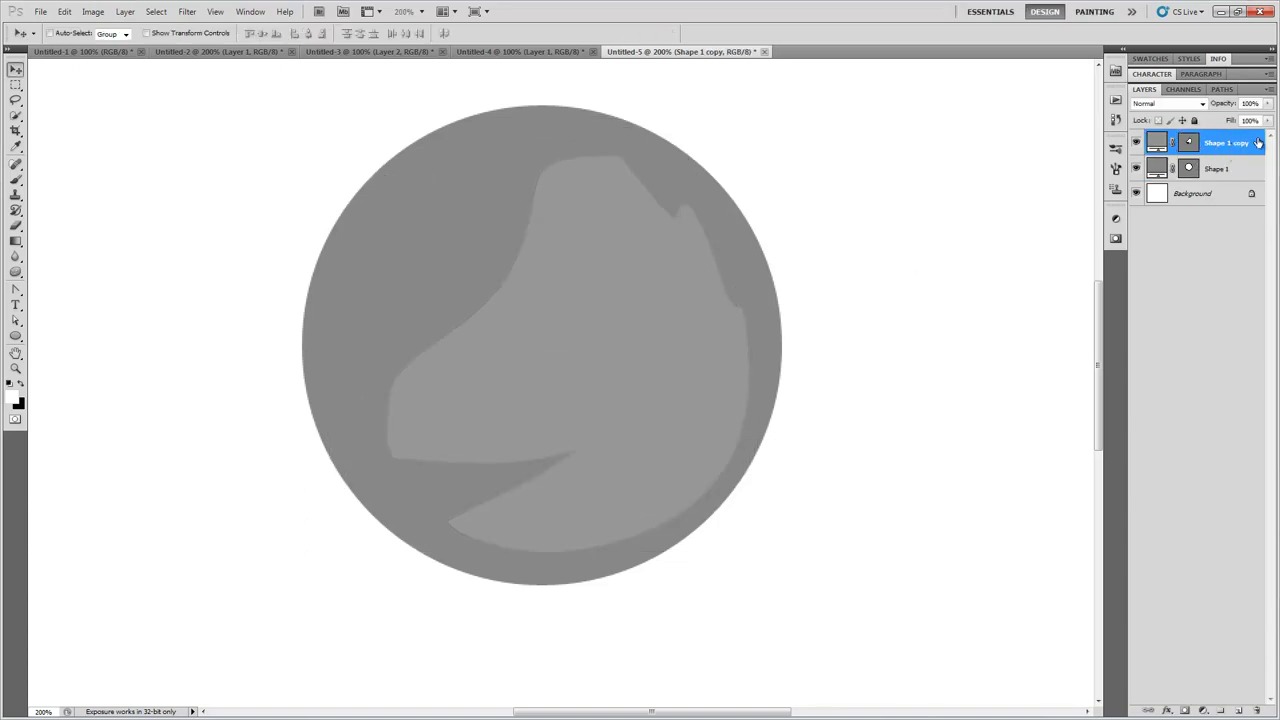
Add an Inner Shadow effect to the Shape 1 copy layer and enlarge its size into a broad, soft shadow
{"action": "double_click", "coordinate": [1258, 142]}
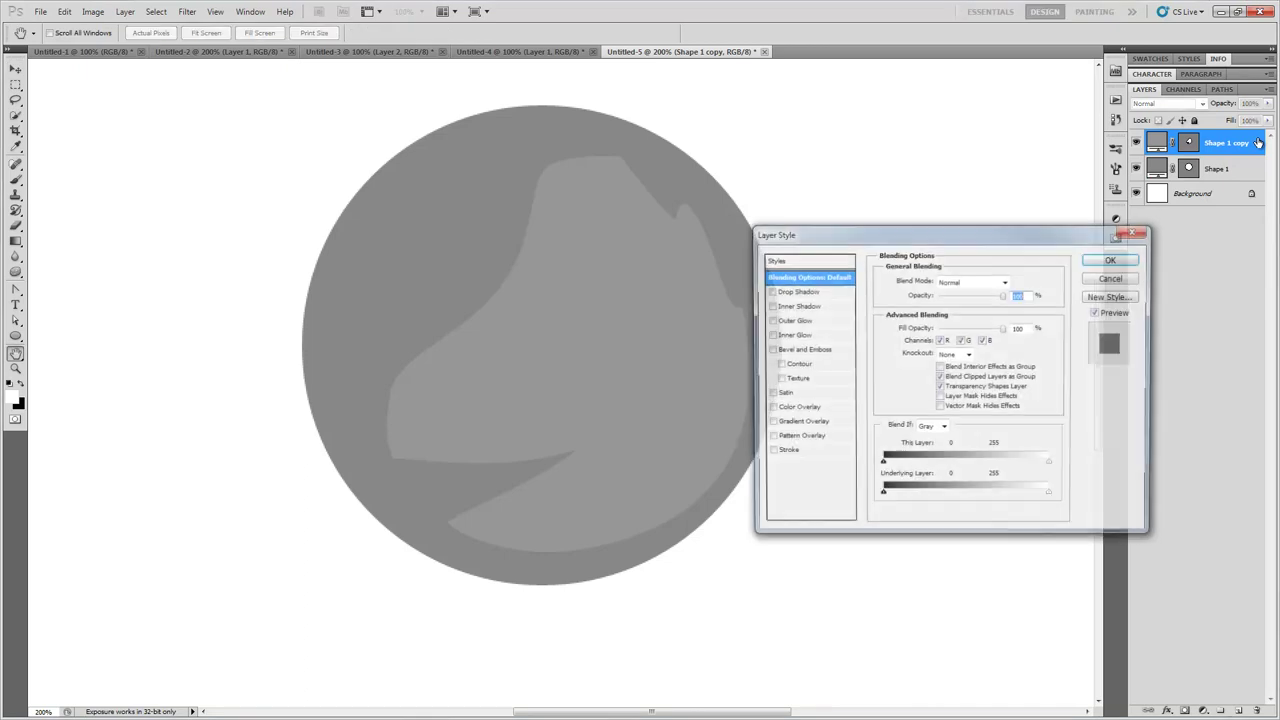
{"action": "left_click", "coordinate": [769, 305]}
{"action": "left_click", "coordinate": [816, 307]}
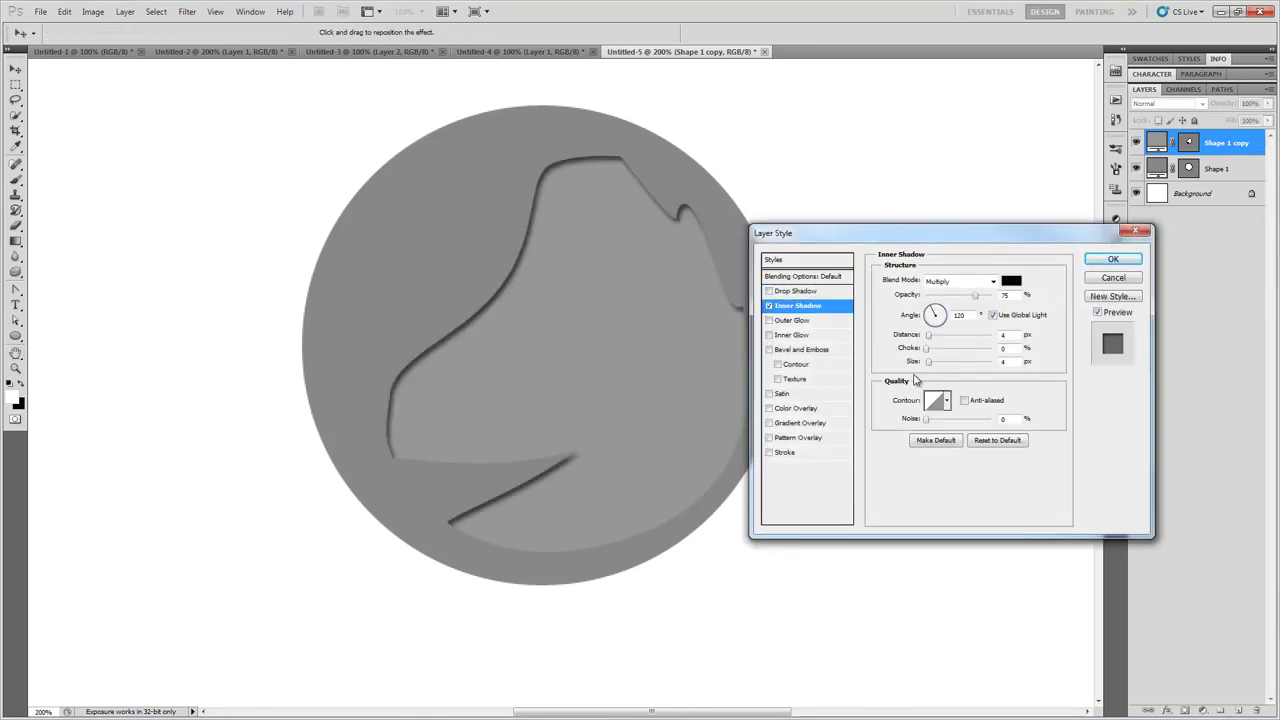
{"action": "left_click_drag", "start_coordinate": [929, 362], "coordinate": [945, 365]}
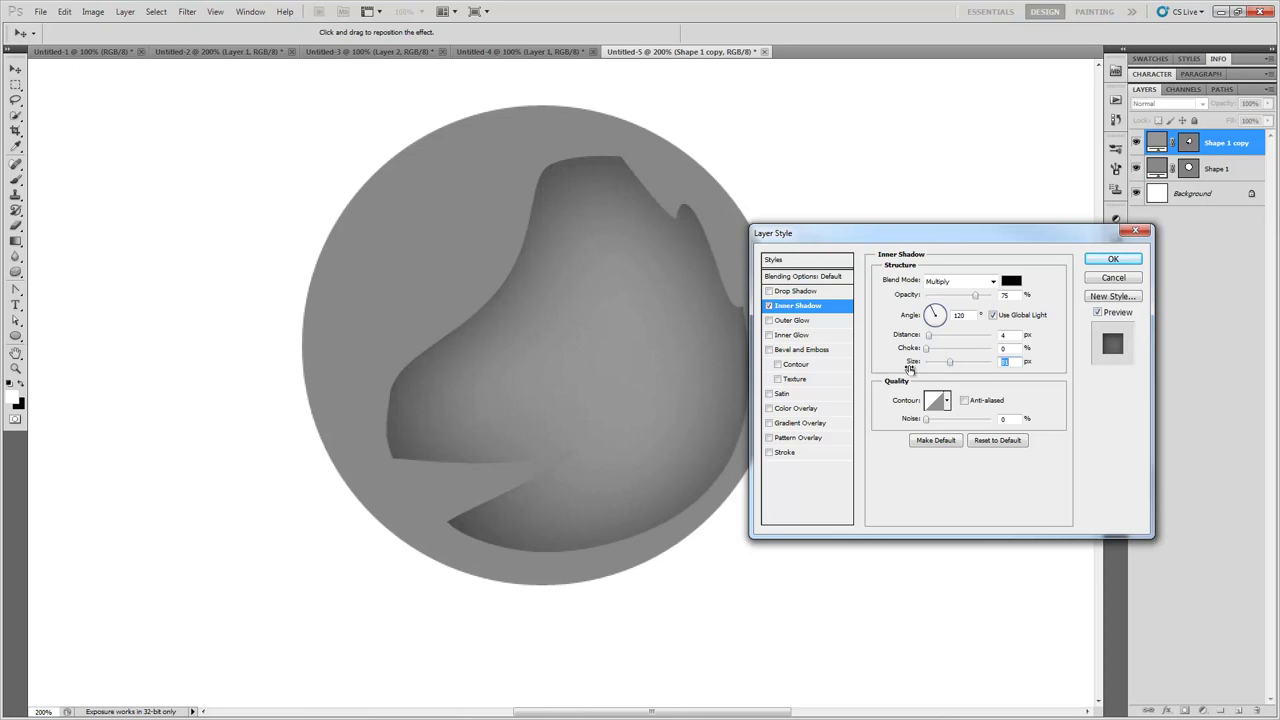
Add an Inner Glow effect to the Shape 1 copy layer with its source set to Center and a large size
{"action": "left_click", "coordinate": [776, 335]}
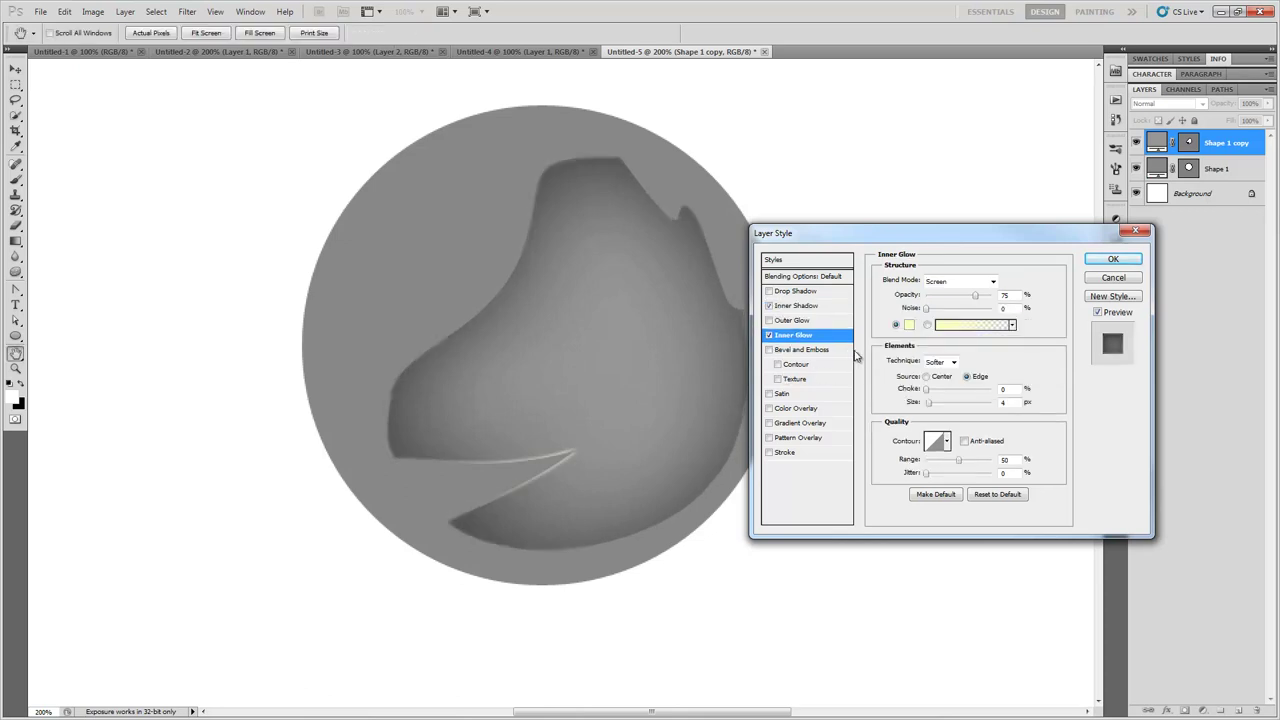
{"action": "left_click", "coordinate": [941, 376]}
{"action": "left_click_drag", "start_coordinate": [950, 404], "coordinate": [977, 409]}
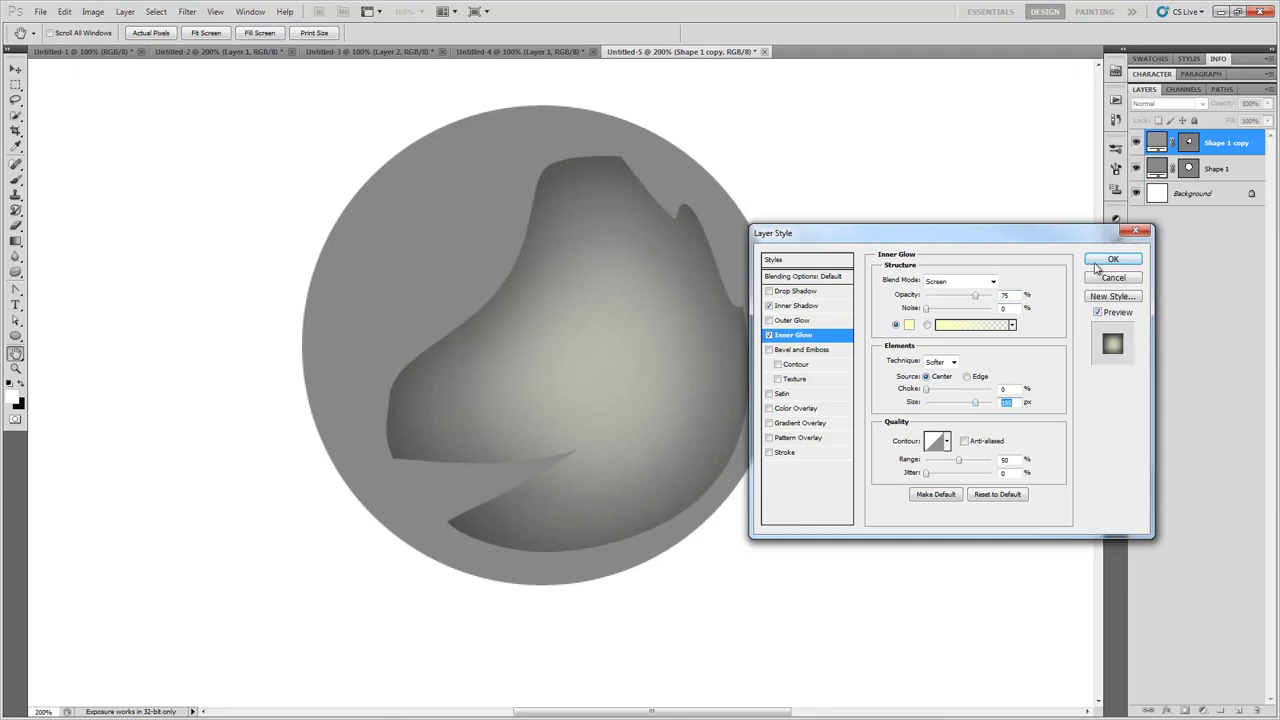
{"action": "left_click", "coordinate": [1110, 262]}
Copy the layer style from Shape 1 copy and paste it onto the Shape 1 layer
{"action": "right_click", "coordinate": [1238, 150]}
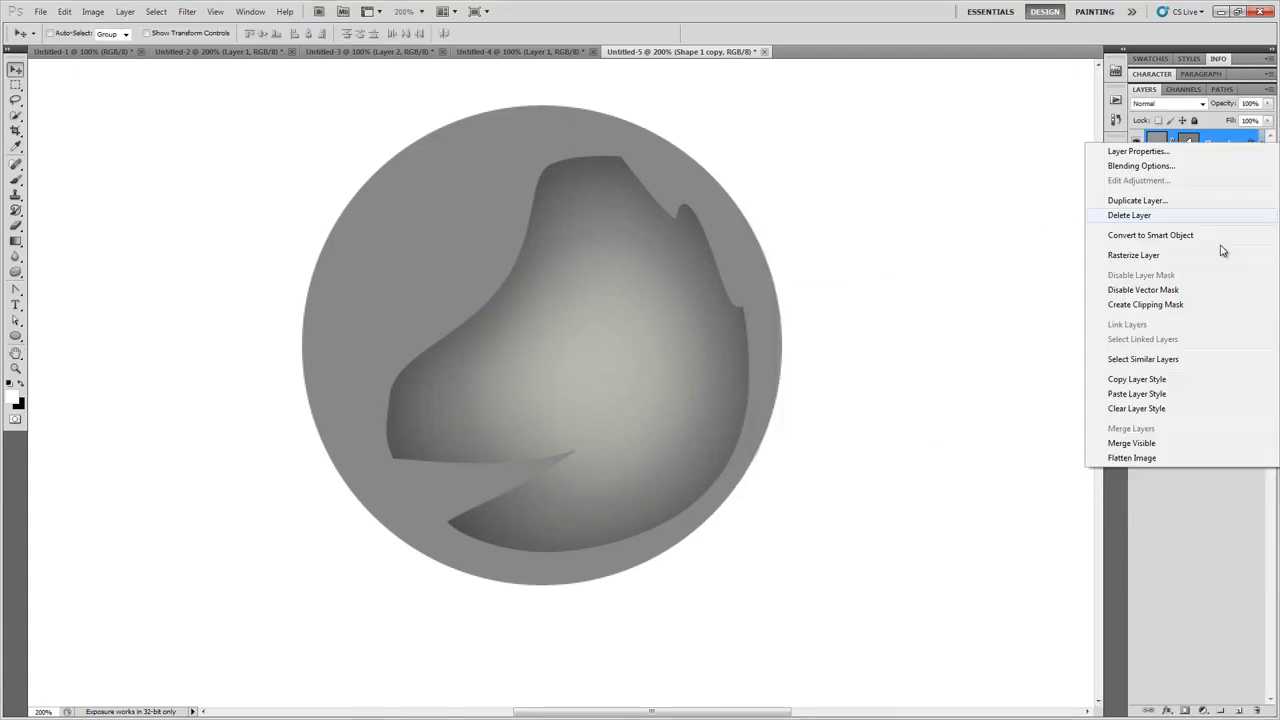
{"action": "left_click", "coordinate": [1156, 375]}
{"action": "left_click", "coordinate": [1220, 208]}
{"action": "right_click", "coordinate": [1220, 208]}
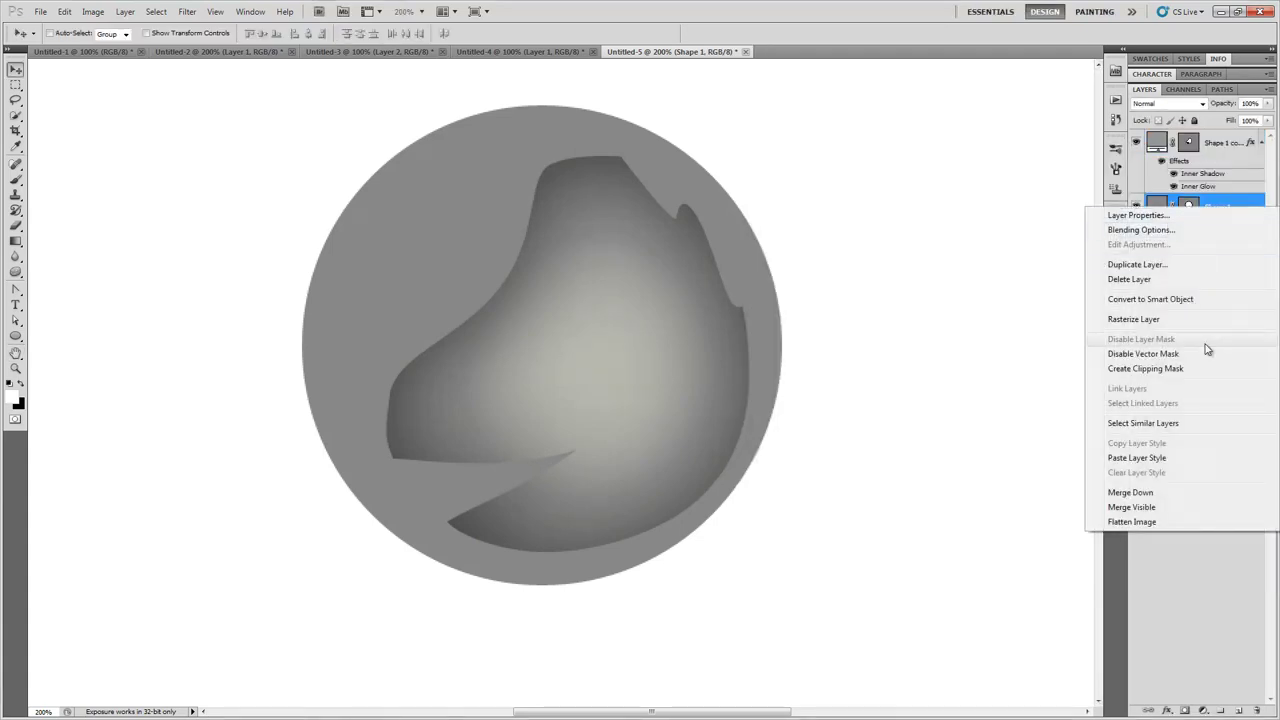
{"action": "left_click", "coordinate": [1160, 459]}
Replace the warped Shape 1 copy layer with a fresh duplicate of Shape 1, scaled down inside the original circle
{"action": "left_click", "coordinate": [1256, 709]}
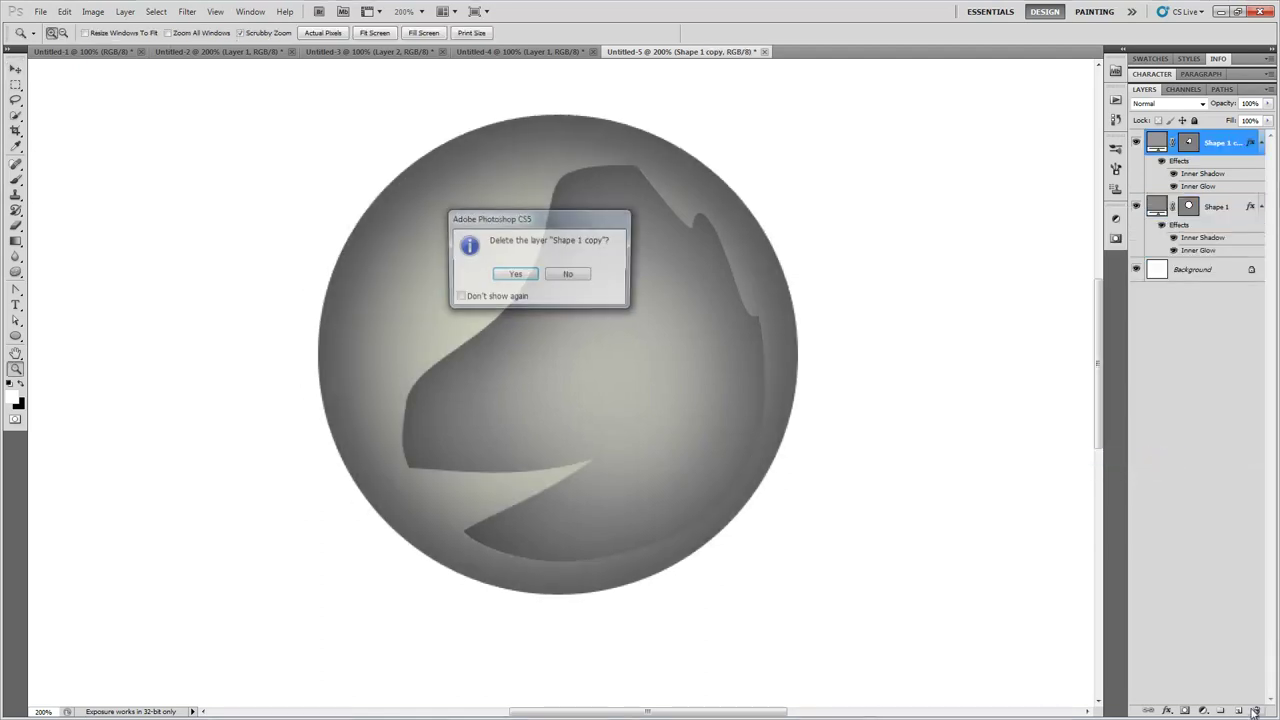
{"action": "left_click", "coordinate": [530, 276]}
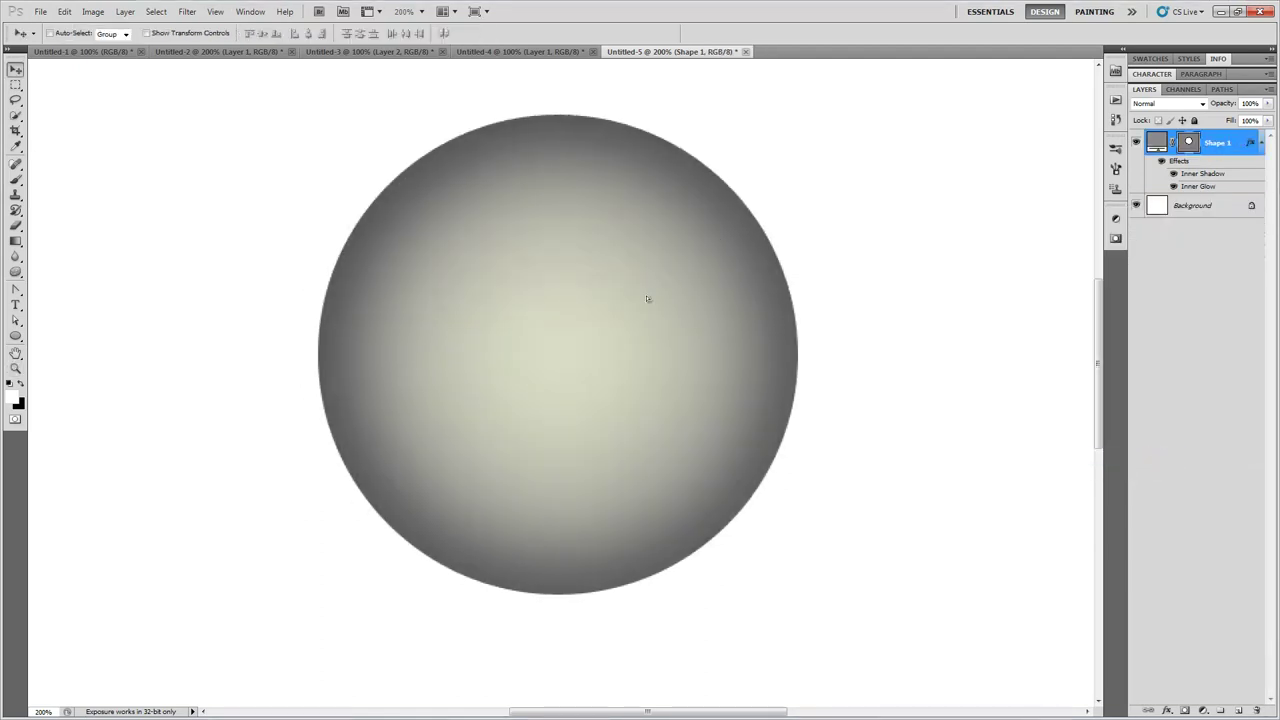
{"action": "key", "text": "v"}
{"action": "key", "text": "ctrl+j"}
{"action": "key", "text": "ctrl+t"}
{"action": "left_click_drag", "start_coordinate": [794, 117], "coordinate": [757, 166]}
{"action": "key", "text": "Return"}
Nudge the smaller duplicate circle to the right inside the larger circle
{"action": "key", "text": "Right"}
{"action": "key", "text": "Right"}
{"action": "key", "text": "Right"}
{"action": "key", "text": "Right"}
{"action": "key", "text": "Right"}
{"action": "key", "text": "Right"}
{"action": "key", "text": "Right"}
{"action": "key", "text": "ctrl+t"}
{"action": "key", "text": "Return"}
Carve a curved bite into the smaller circle's upper right by pulling its edge inward and reshaping the anchor handles
{"action": "left_click", "coordinate": [15, 289]}
{"action": "left_click", "coordinate": [566, 167]}
{"action": "key", "text": "ctrl"}
{"action": "left_click_drag", "start_coordinate": [565, 168], "coordinate": [702, 327]}
{"action": "key", "text": "alt"}
{"action": "left_click_drag", "start_coordinate": [566, 246], "coordinate": [560, 242]}
Adjust the anchor where the bite meets the smaller circle's right edge into a sharp corner, and select the Shape 1 copy layer
{"action": "left_click", "coordinate": [739, 300]}
{"action": "key", "text": "alt"}
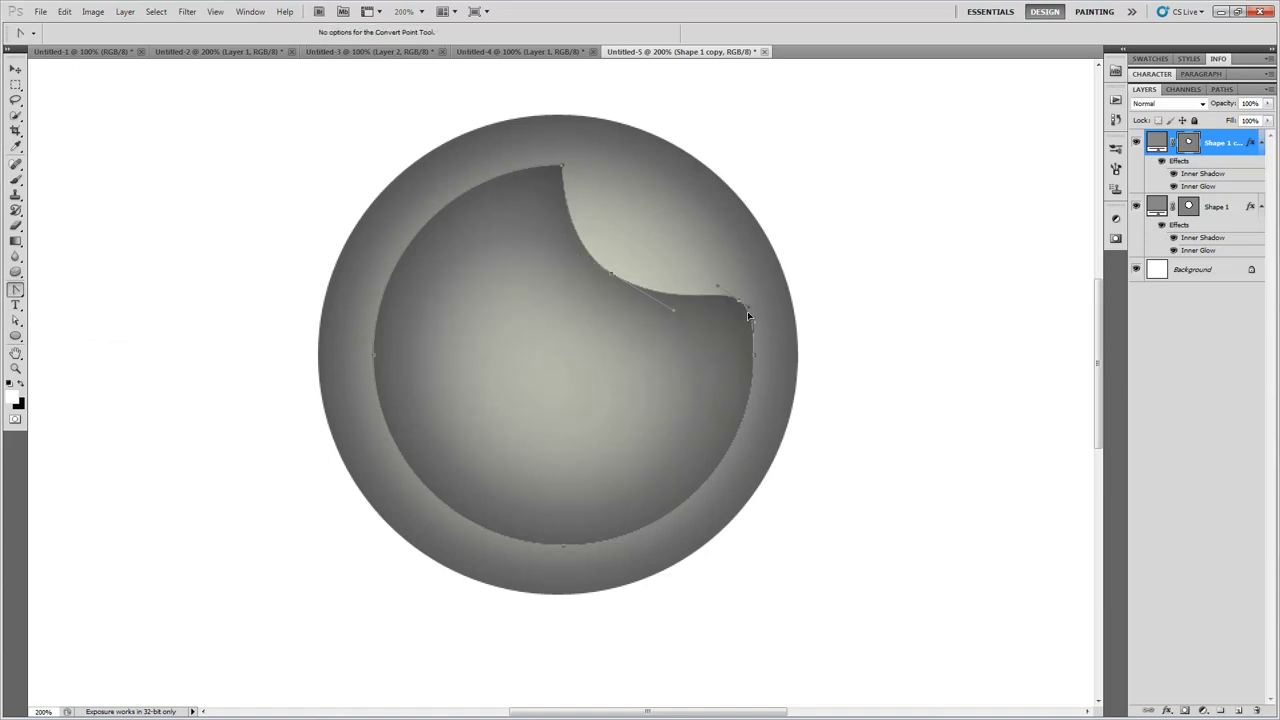
{"action": "key", "text": "ctrl"}
{"action": "mouse_move", "coordinate": [739, 300]}
{"action": "left_mouse_down"}
{"action": "mouse_move", "coordinate": [755, 323]}
{"action": "mouse_move", "coordinate": [719, 307]}
{"action": "left_mouse_up"}
{"action": "key", "text": "alt"}
{"action": "left_click", "coordinate": [16, 69]}
{"action": "left_click", "coordinate": [1217, 202]}
{"action": "left_click", "coordinate": [1215, 148]}
{"action": "key", "text": "ctrl+t"}
{"action": "left_click", "coordinate": [626, 33]}
{"action": "left_click_drag", "start_coordinate": [653, 274], "coordinate": [681, 259]}
{"action": "left_click_drag", "start_coordinate": [733, 374], "coordinate": [746, 374]}
{"action": "left_click_drag", "start_coordinate": [585, 268], "coordinate": [574, 259]}
{"action": "left_click_drag", "start_coordinate": [566, 515], "coordinate": [557, 376]}
{"action": "key", "text": "ctrl+z"}
{"action": "key", "text": "Escape"}
Warp the smaller shape so its top and right edges bulge out to follow the larger circle's outline
{"action": "key", "text": "ctrl+t"}
{"action": "left_click", "coordinate": [626, 33]}
{"action": "left_click_drag", "start_coordinate": [558, 241], "coordinate": [549, 223]}
{"action": "left_click_drag", "start_coordinate": [700, 339], "coordinate": [740, 343]}
{"action": "left_click_drag", "start_coordinate": [692, 488], "coordinate": [704, 514]}
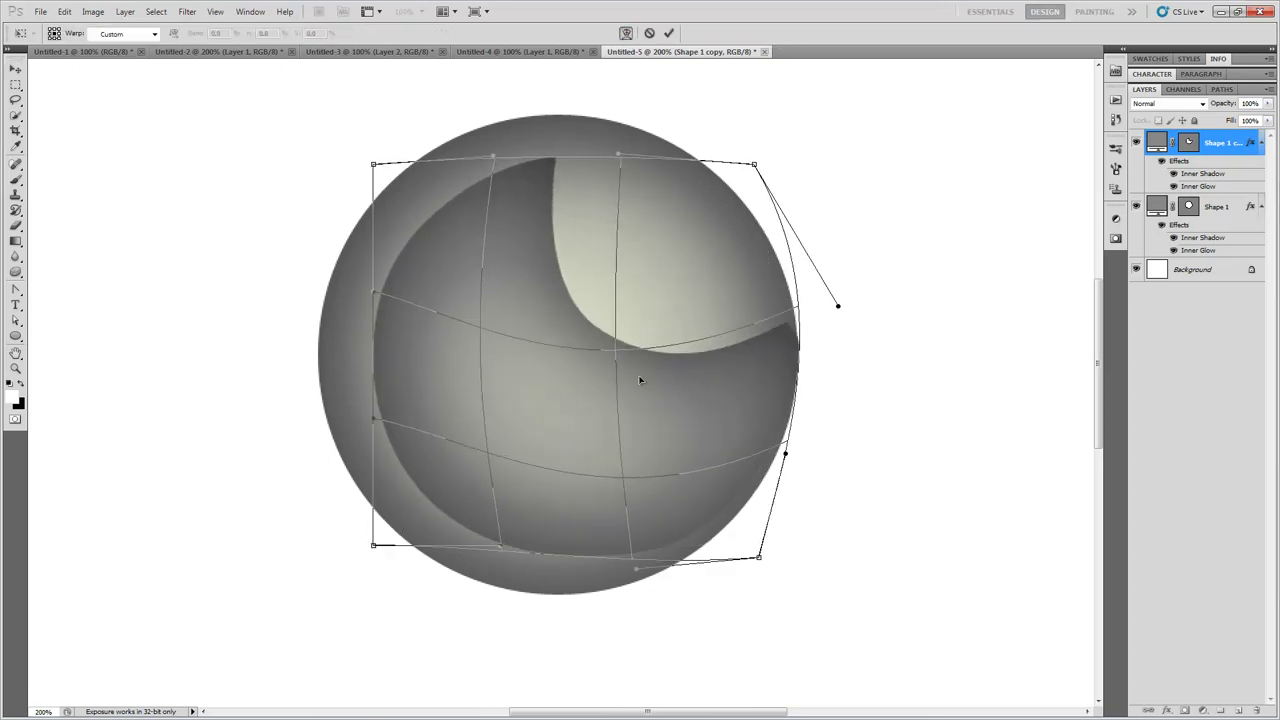
{"action": "left_click_drag", "start_coordinate": [532, 194], "coordinate": [511, 157]}
{"action": "left_click_drag", "start_coordinate": [439, 284], "coordinate": [429, 286]}
{"action": "key", "text": "Return"}
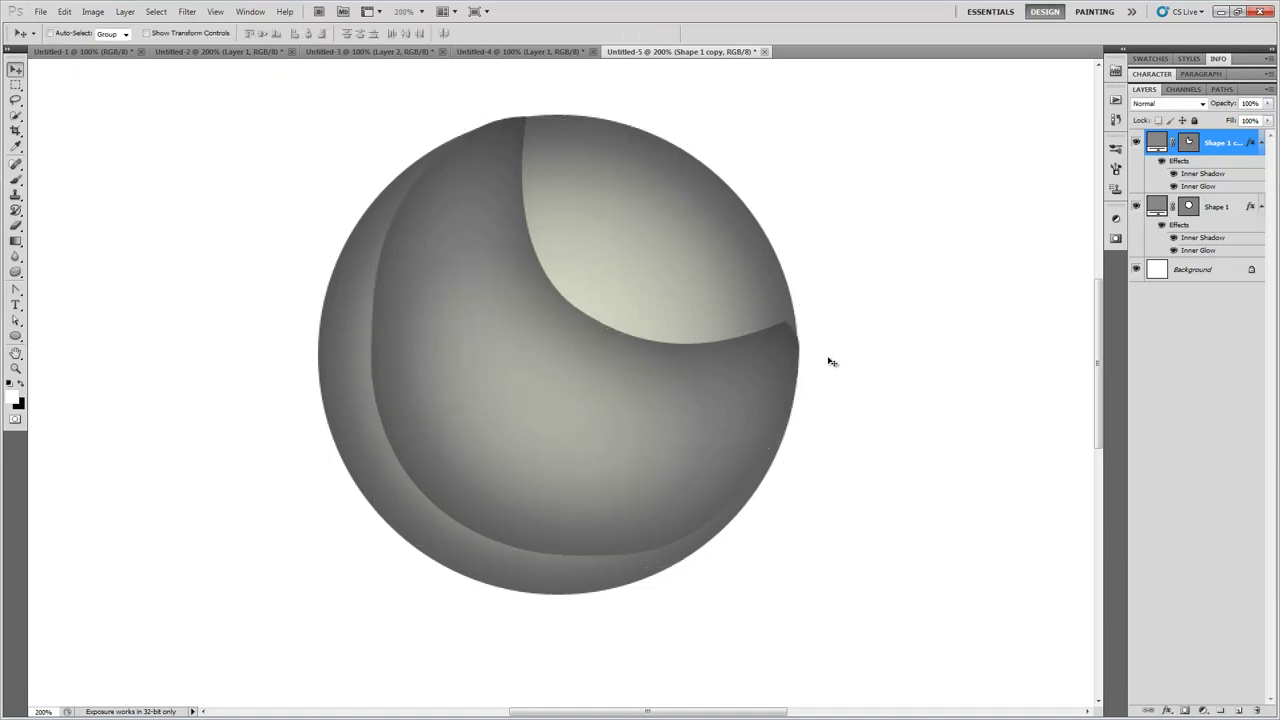
Refine the anchor at the right end of the bite so it meets the larger circle's edge
{"action": "key", "text": "p"}
{"action": "left_click_drag", "start_coordinate": [787, 325], "coordinate": [794, 316]}
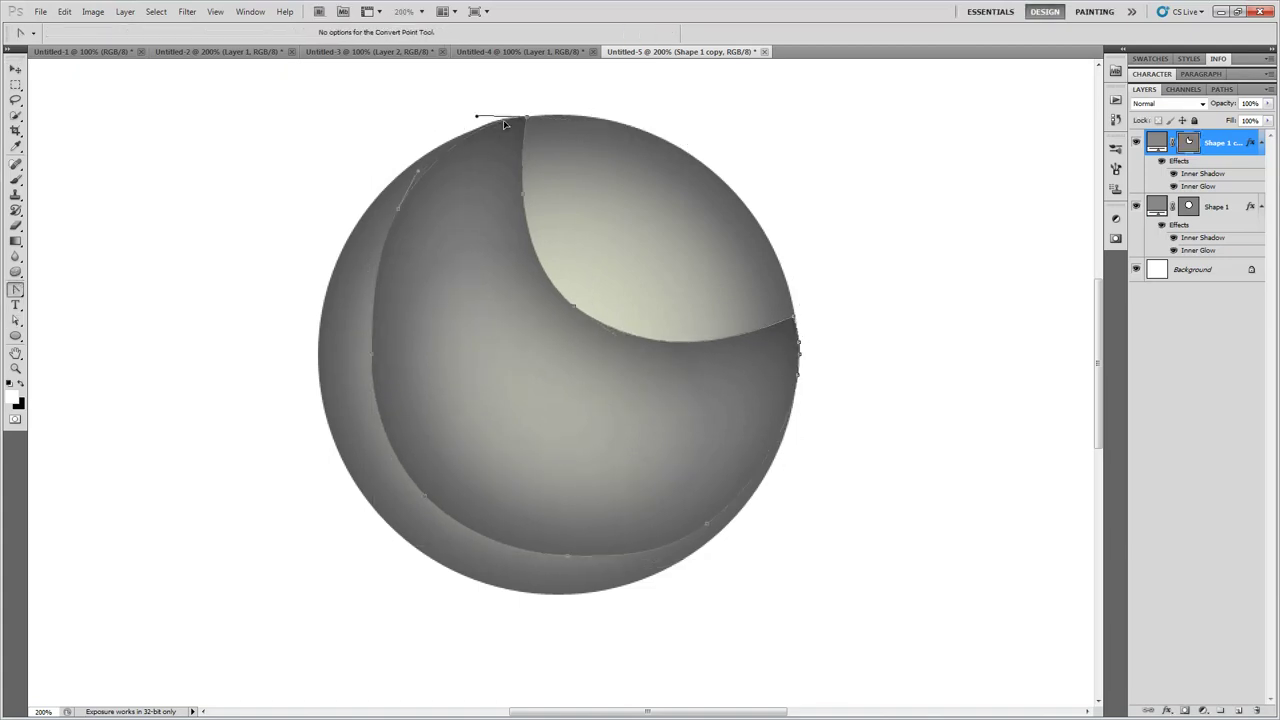
{"action": "key", "text": "z"}
{"action": "left_click", "coordinate": [627, 271], "text": "alt"}
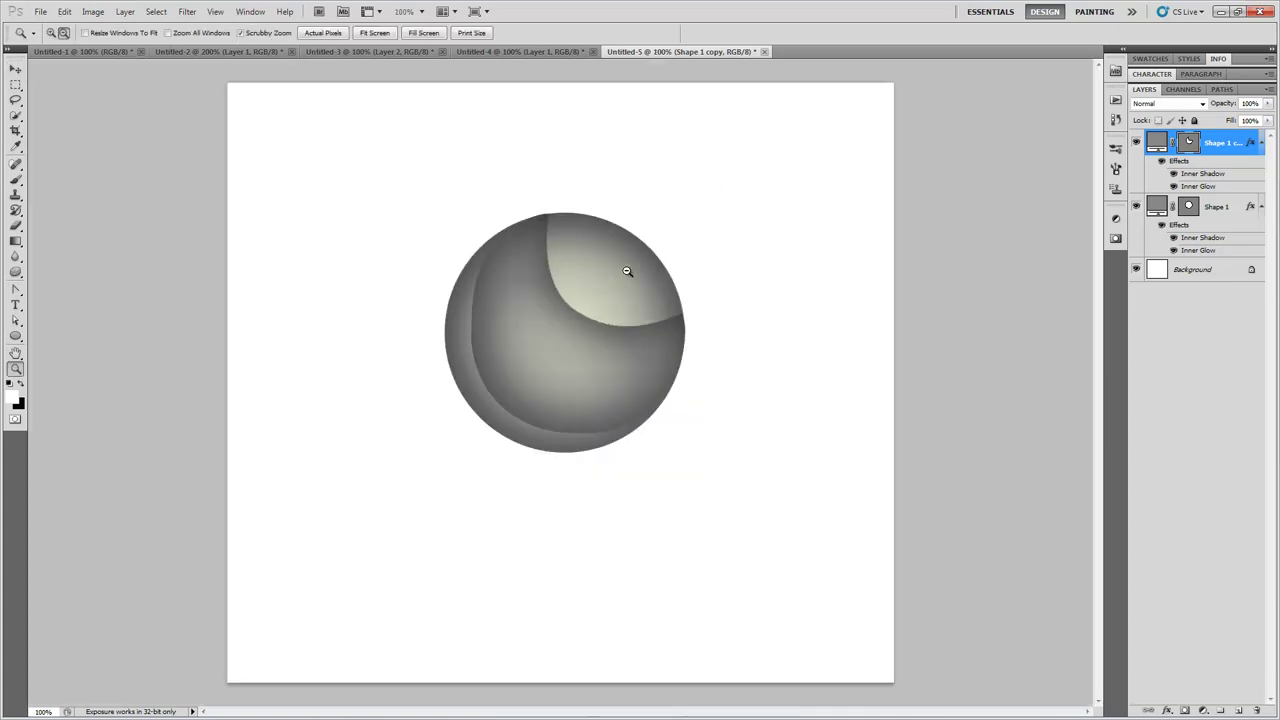
{"action": "left_click", "coordinate": [627, 271], "text": "alt"}
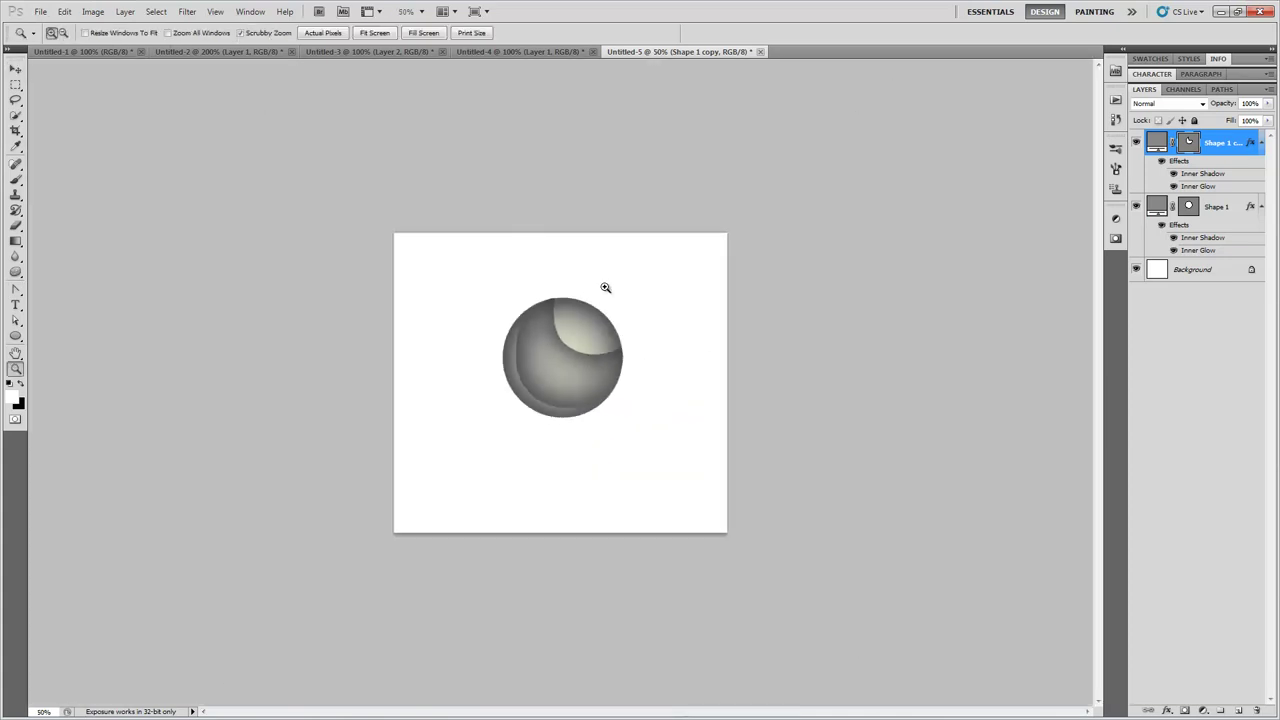
{"action": "key", "text": "p"}
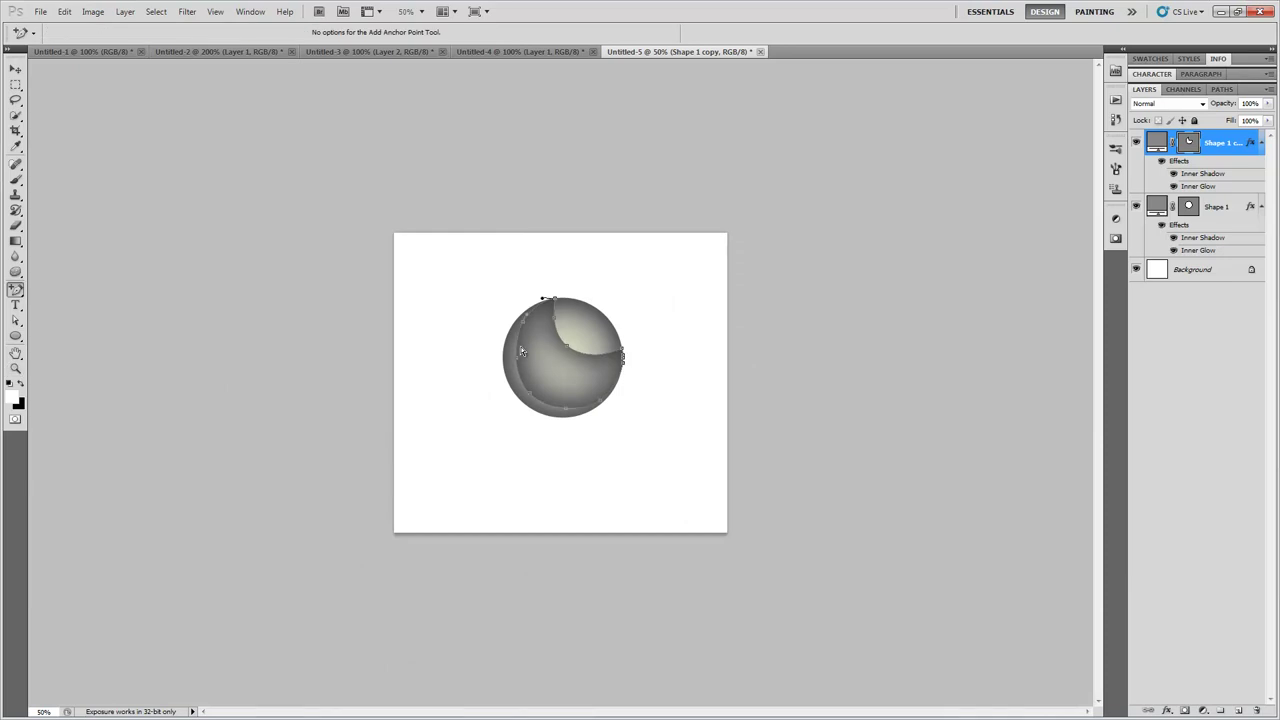
{"action": "left_click", "coordinate": [700, 358]}
{"action": "key", "text": "ctrl+z"}
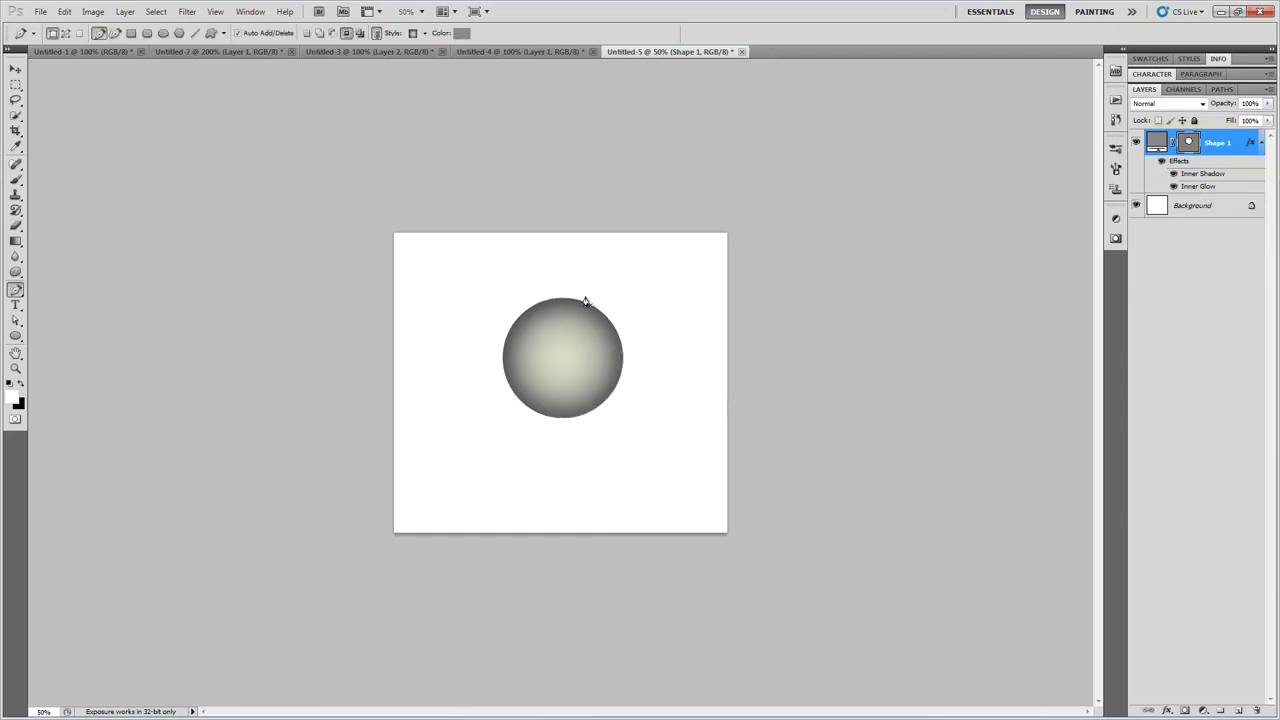
Try adding a pen-drawn area to the Shape 1 circle with the add-to-shape mode, and undo it
{"action": "left_click", "coordinate": [1188, 144]}
{"action": "left_click", "coordinate": [1188, 144]}
{"action": "left_click_drag", "start_coordinate": [16, 290], "coordinate": [41, 292]}
{"action": "left_click", "coordinate": [51, 291]}
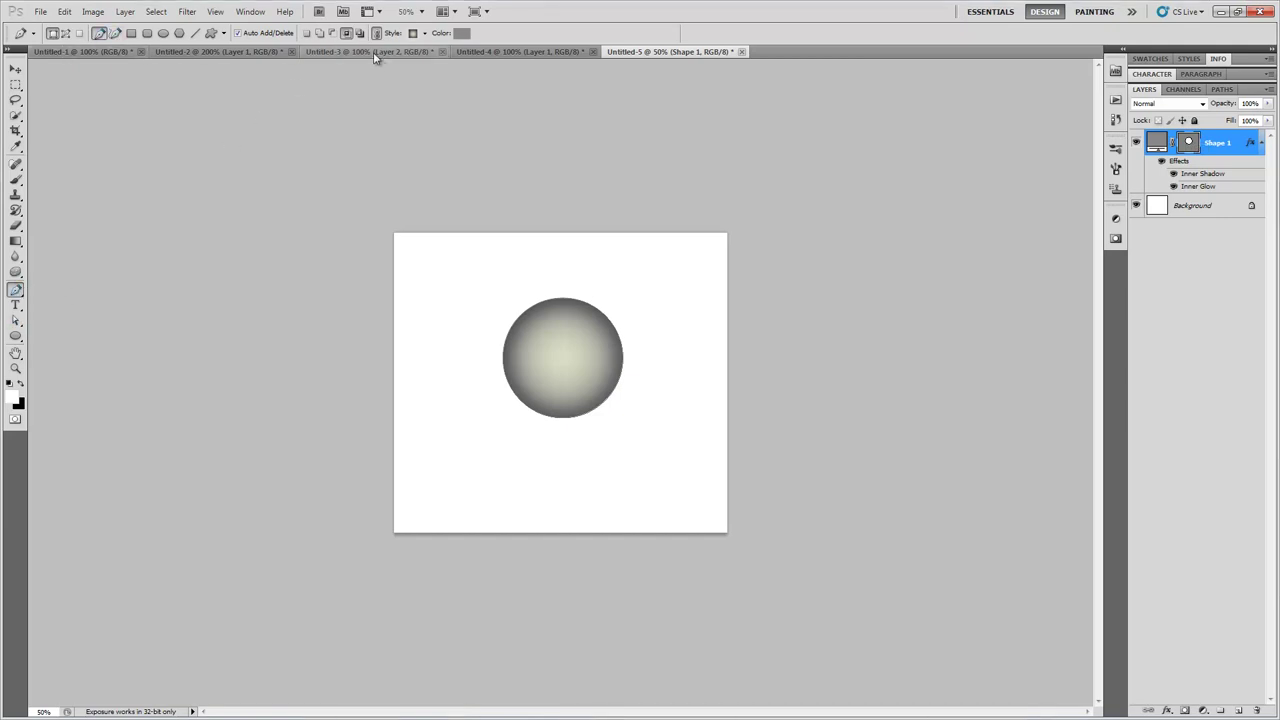
{"action": "left_click", "coordinate": [322, 37]}
{"action": "left_click", "coordinate": [580, 312]}
{"action": "left_click_drag", "start_coordinate": [631, 303], "coordinate": [616, 378]}
{"action": "key", "text": "Return"}
{"action": "key", "text": "ctrl+alt+z"}
{"action": "key", "text": "ctrl+alt+z"}
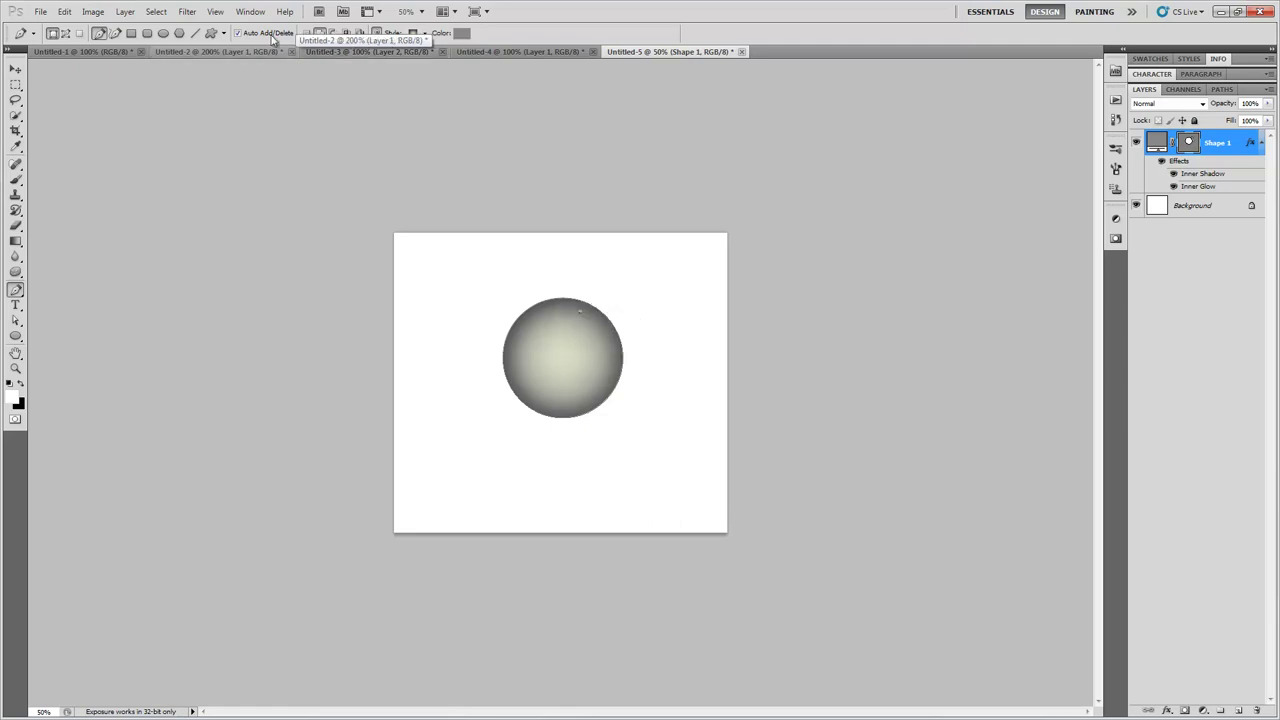
Try subtracting a curved pen path from the upper part of the Shape 1 circle, and undo it
{"action": "left_click", "coordinate": [333, 33]}
{"action": "left_click_drag", "start_coordinate": [587, 294], "coordinate": [589, 271]}
{"action": "left_click_drag", "start_coordinate": [571, 361], "coordinate": [586, 280]}
{"action": "left_click", "coordinate": [559, 286]}
{"action": "left_click", "coordinate": [611, 283]}
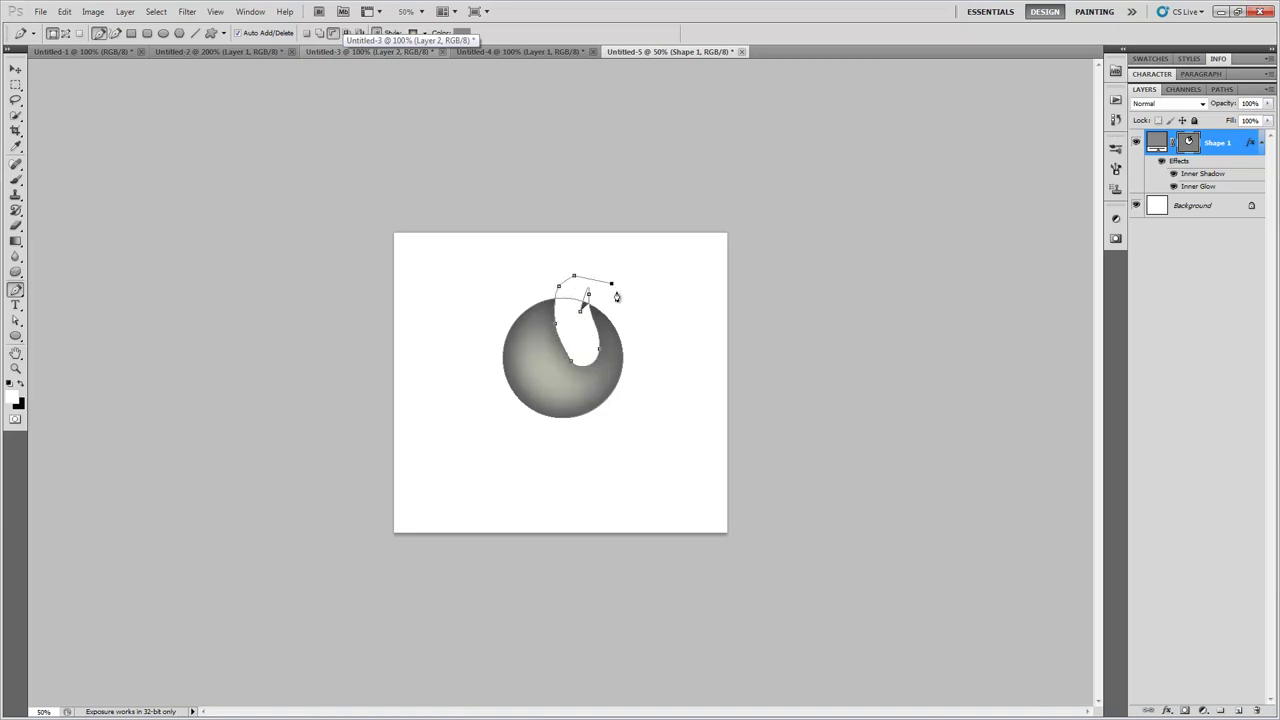
{"action": "key", "text": "ctrl+alt+z"}
{"action": "key", "text": "ctrl+alt+z"}
{"action": "key", "text": "ctrl+alt+z"}
{"action": "key", "text": "ctrl+alt+z"}
{"action": "key", "text": "ctrl+alt+z"}
{"action": "key", "text": "ctrl+alt+z"}
{"action": "key", "text": "ctrl+alt+z"}
Intersect the Shape 1 circle with a closed, arch-like curved pen path drawn across its upper half
{"action": "left_click", "coordinate": [346, 33]}
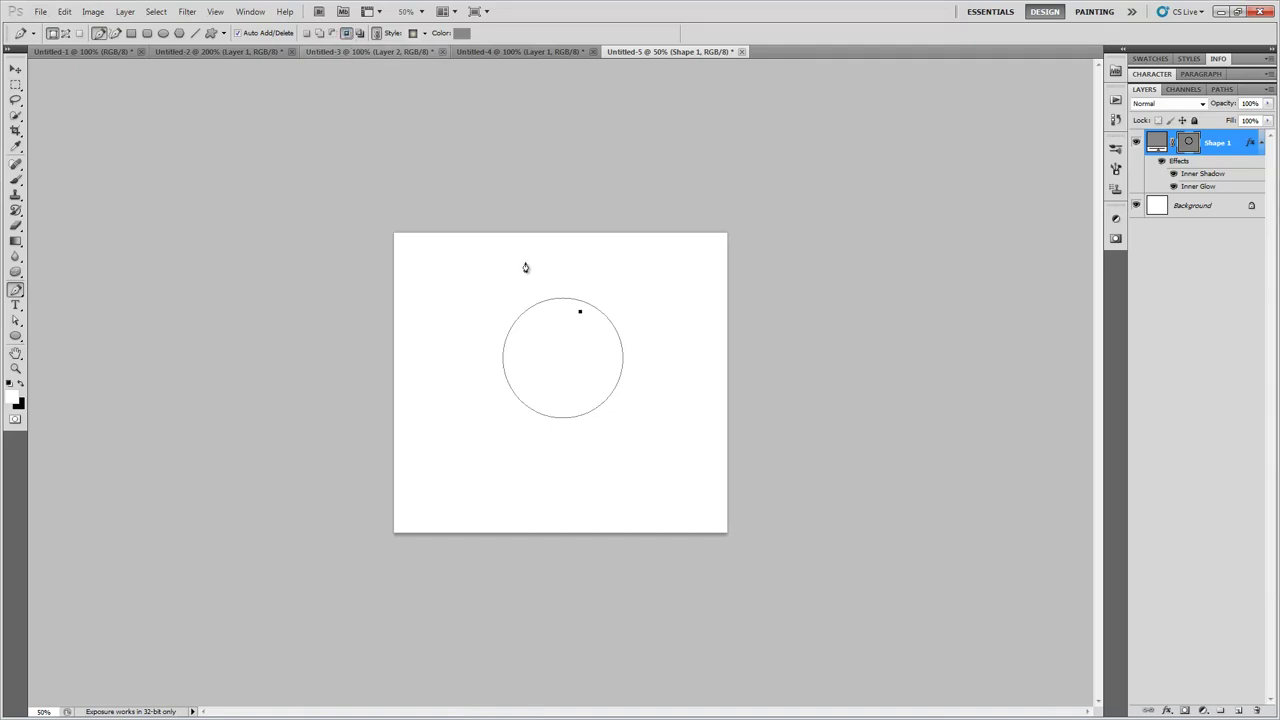
{"action": "left_click", "coordinate": [586, 371]}
{"action": "left_click", "coordinate": [624, 386]}
{"action": "left_click", "coordinate": [642, 321]}
{"action": "left_click", "coordinate": [615, 295]}
{"action": "left_click_drag", "start_coordinate": [573, 276], "coordinate": [567, 275]}
{"action": "left_click_drag", "start_coordinate": [521, 280], "coordinate": [510, 292]}
{"action": "left_click_drag", "start_coordinate": [483, 340], "coordinate": [551, 373]}
{"action": "left_click_drag", "start_coordinate": [565, 347], "coordinate": [564, 327]}
{"action": "left_click_drag", "start_coordinate": [563, 318], "coordinate": [570, 316]}
{"action": "left_click", "coordinate": [581, 317]}
{"action": "key", "text": "Return"}
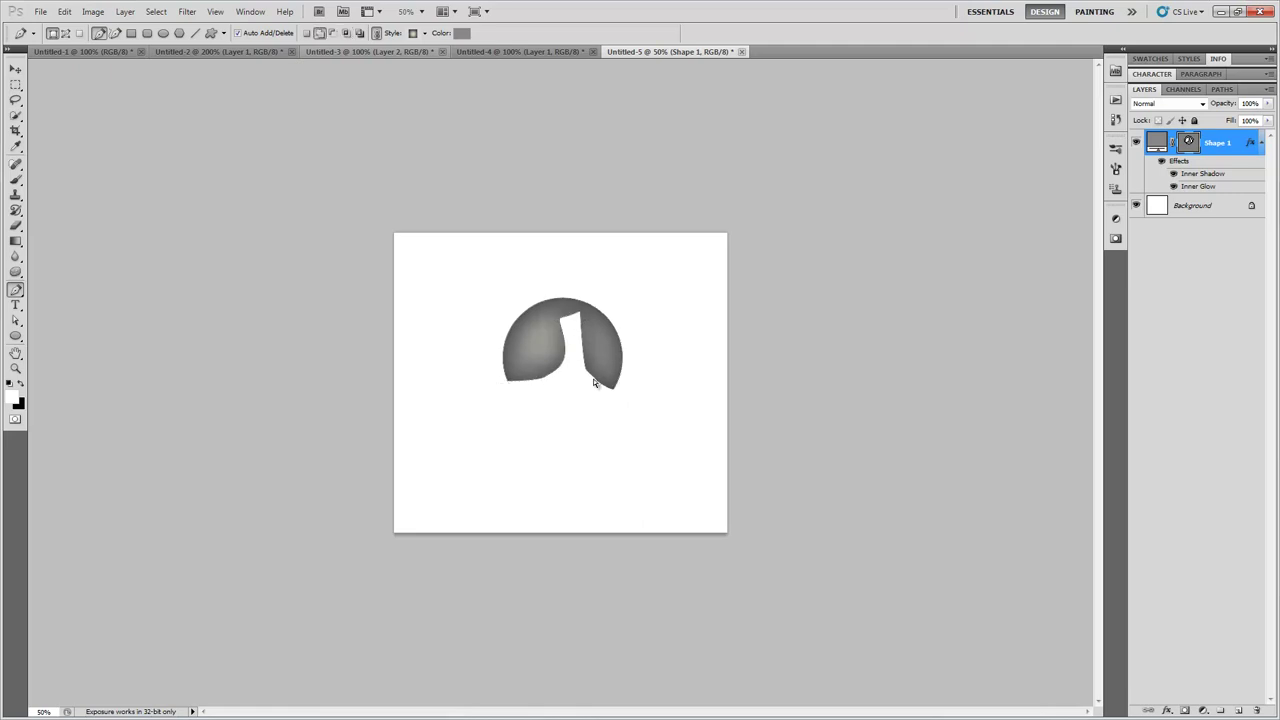
Add the text "HELLO WORLD" below the shape
{"action": "key", "text": "t"}
{"action": "left_click", "coordinate": [479, 447]}
{"action": "left_click", "coordinate": [468, 467]}
{"action": "type", "text": "HELLO WORLD"}
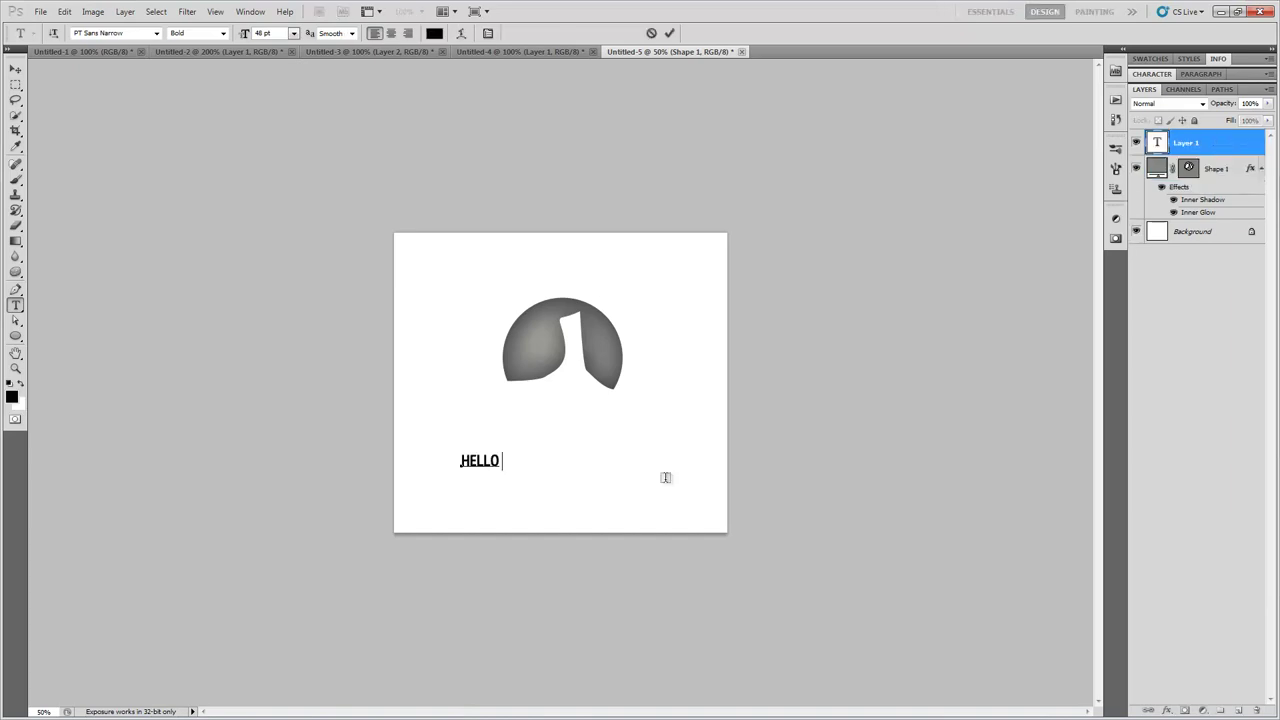
Scale the HELLO WORLD text to about 334% and move it fully onto the canvas below the shape
{"action": "left_click", "coordinate": [16, 68]}
{"action": "key", "text": "ctrl+t"}
{"action": "left_click_drag", "start_coordinate": [550, 445], "coordinate": [640, 374]}
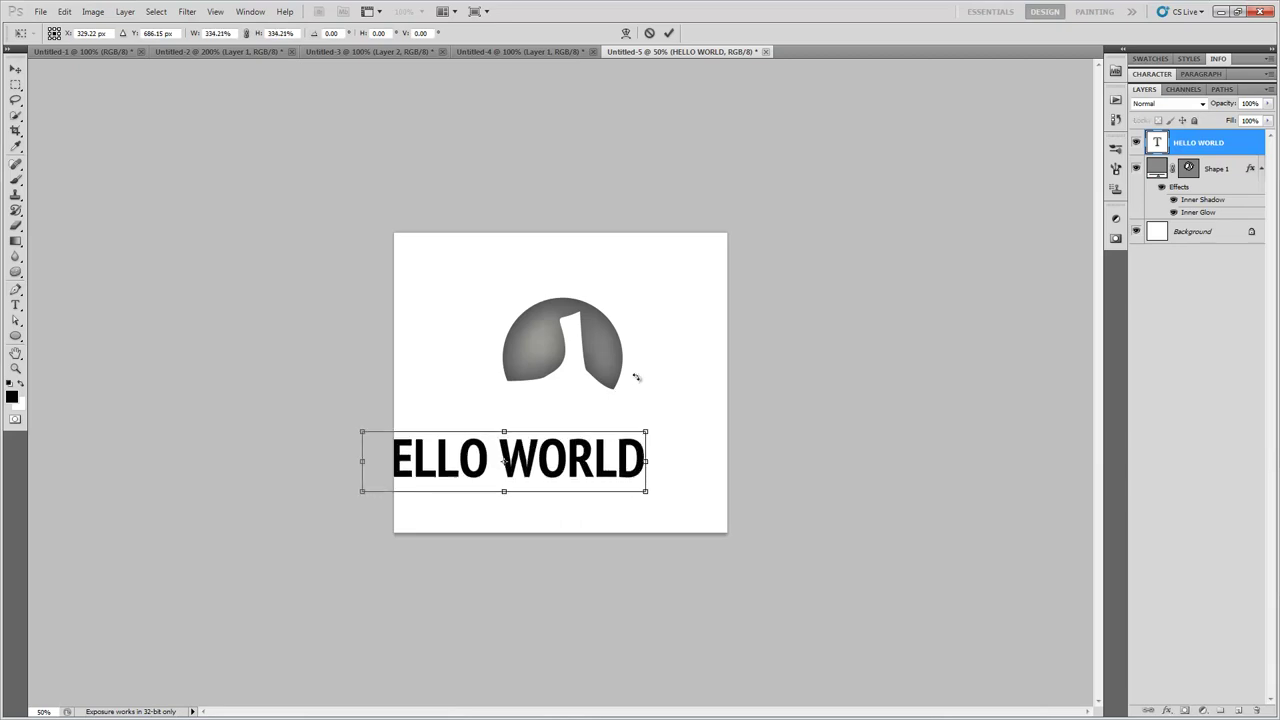
{"action": "key", "text": "Return"}
{"action": "left_click_drag", "start_coordinate": [539, 469], "coordinate": [560, 478]}
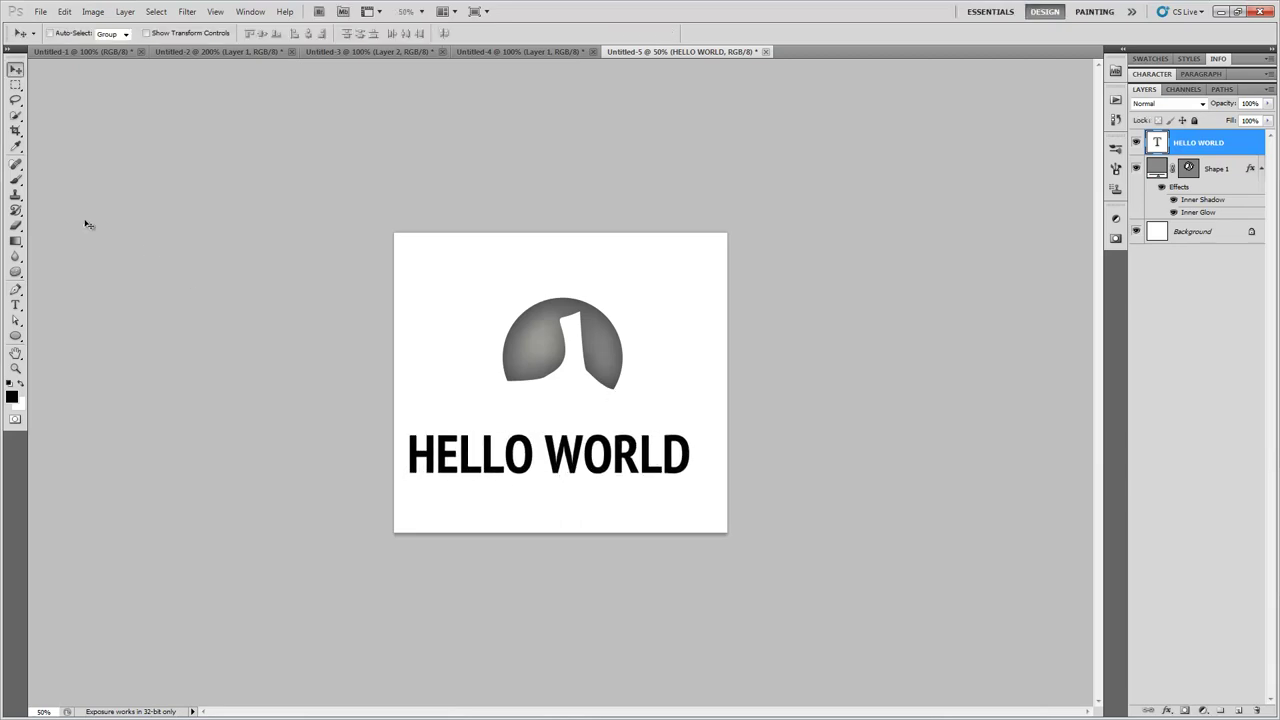
Try painting on the HELLO WORLD text with the Brush, and rasterize its type layer
{"action": "left_click", "coordinate": [17, 180]}
{"action": "left_click", "coordinate": [598, 455]}
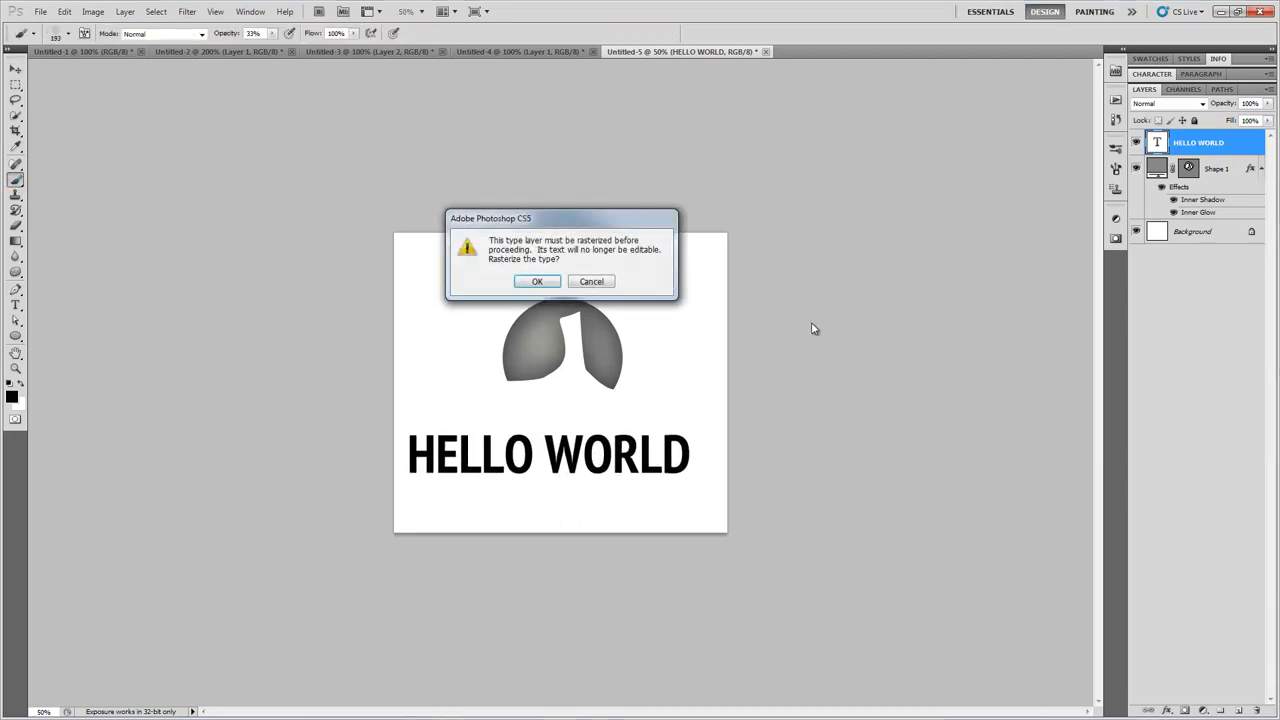
{"action": "left_click", "coordinate": [538, 282]}
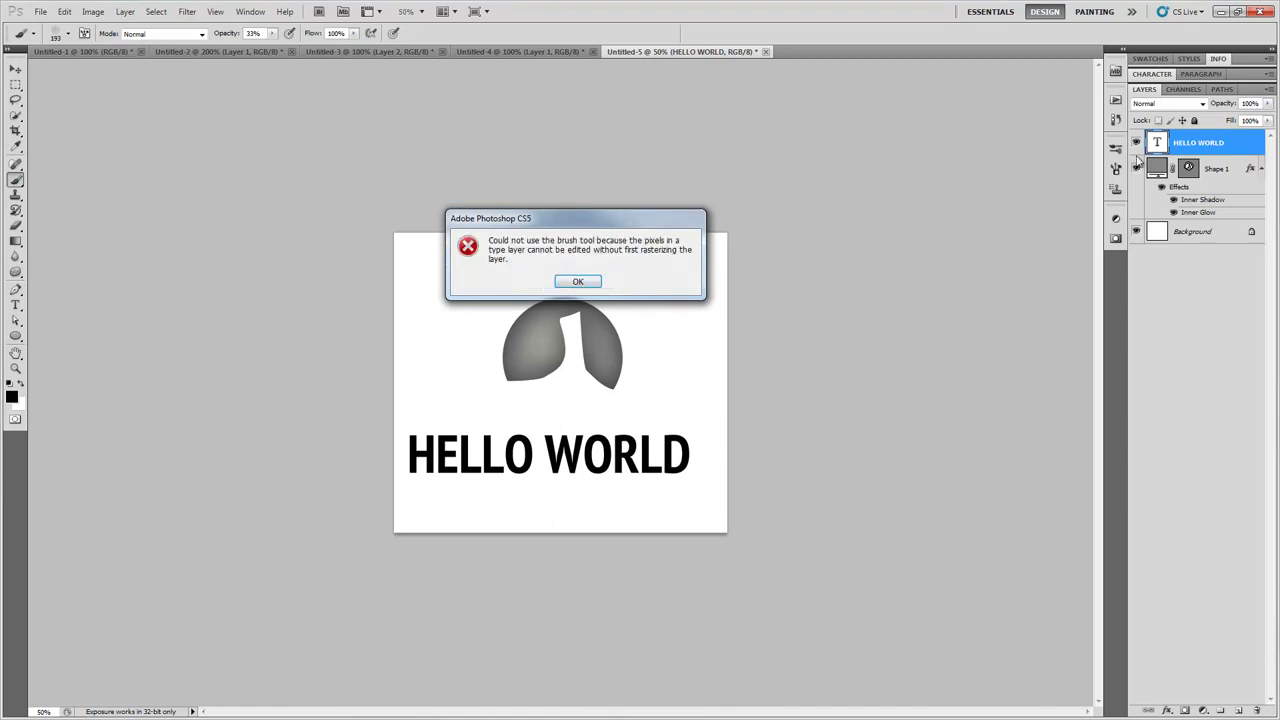
{"action": "key", "text": "Return"}
{"action": "right_click", "coordinate": [1210, 148]}
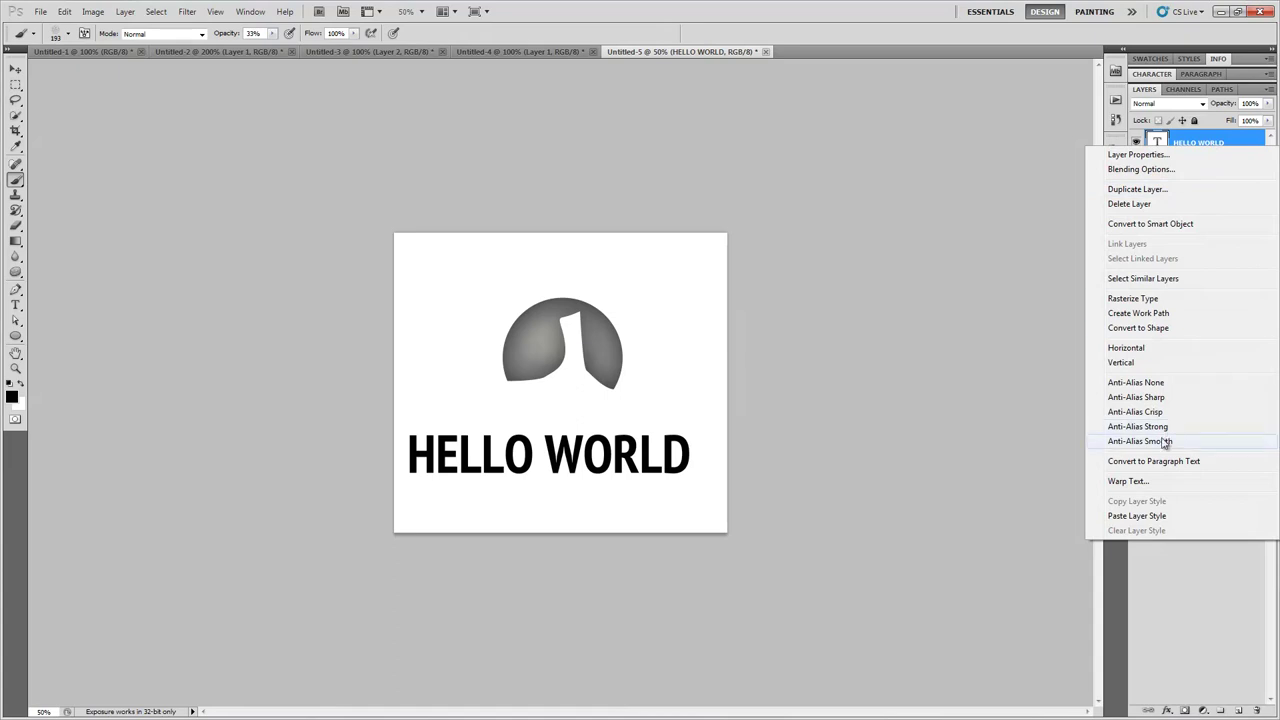
{"action": "left_click", "coordinate": [1146, 300]}
Choose a textured 100 px Eraser tip and partly erase the top of the O in HELLO
{"action": "key", "text": "z"}
{"action": "left_click", "coordinate": [555, 441]}
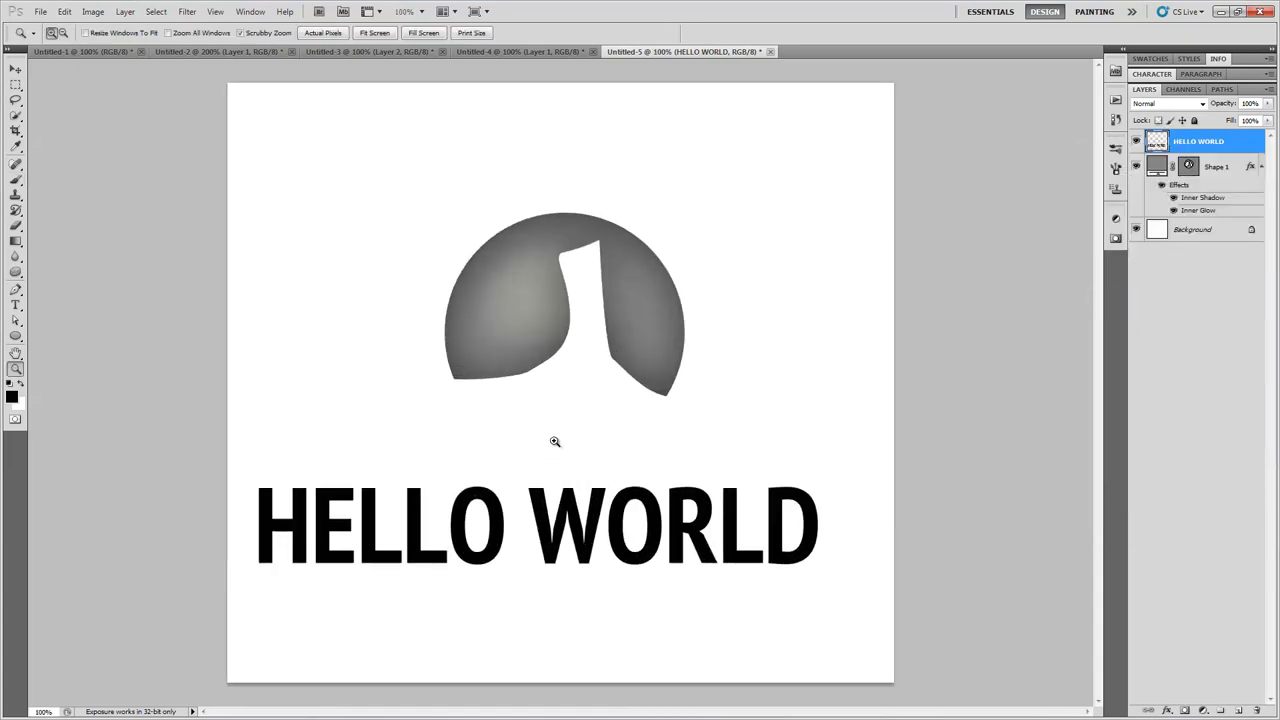
{"action": "left_click", "coordinate": [532, 537]}
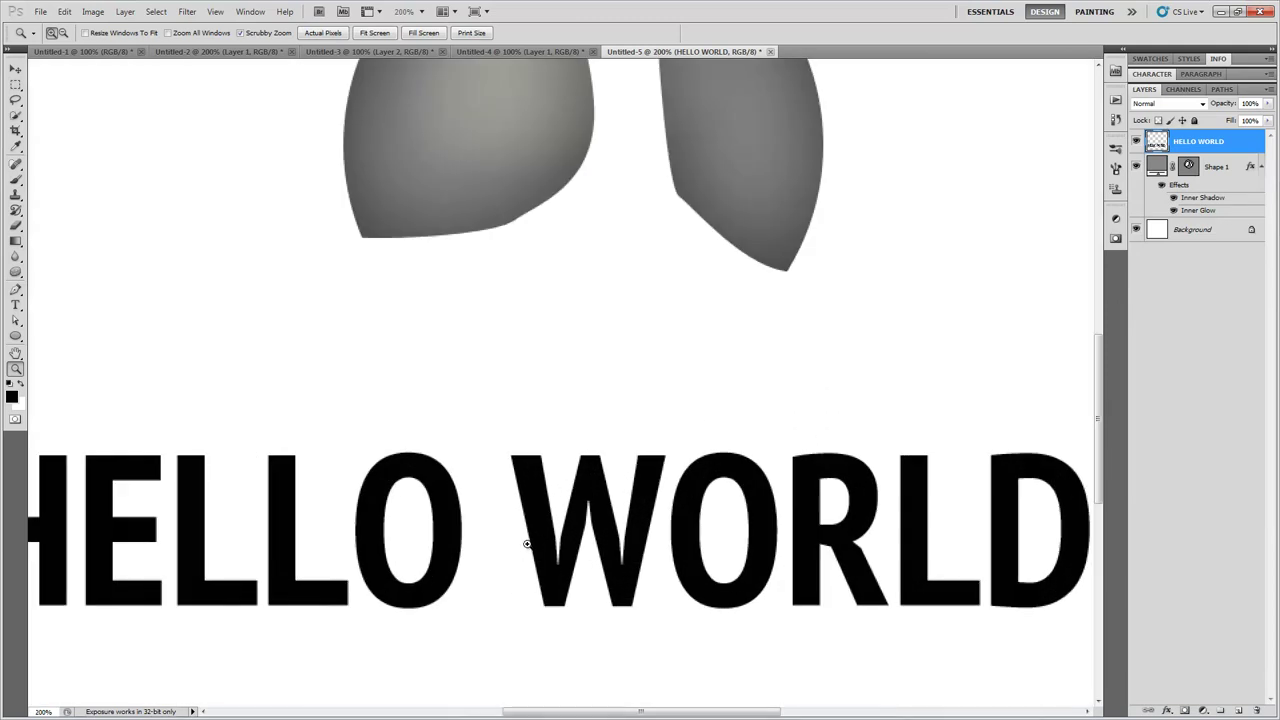
{"action": "left_click", "coordinate": [15, 226]}
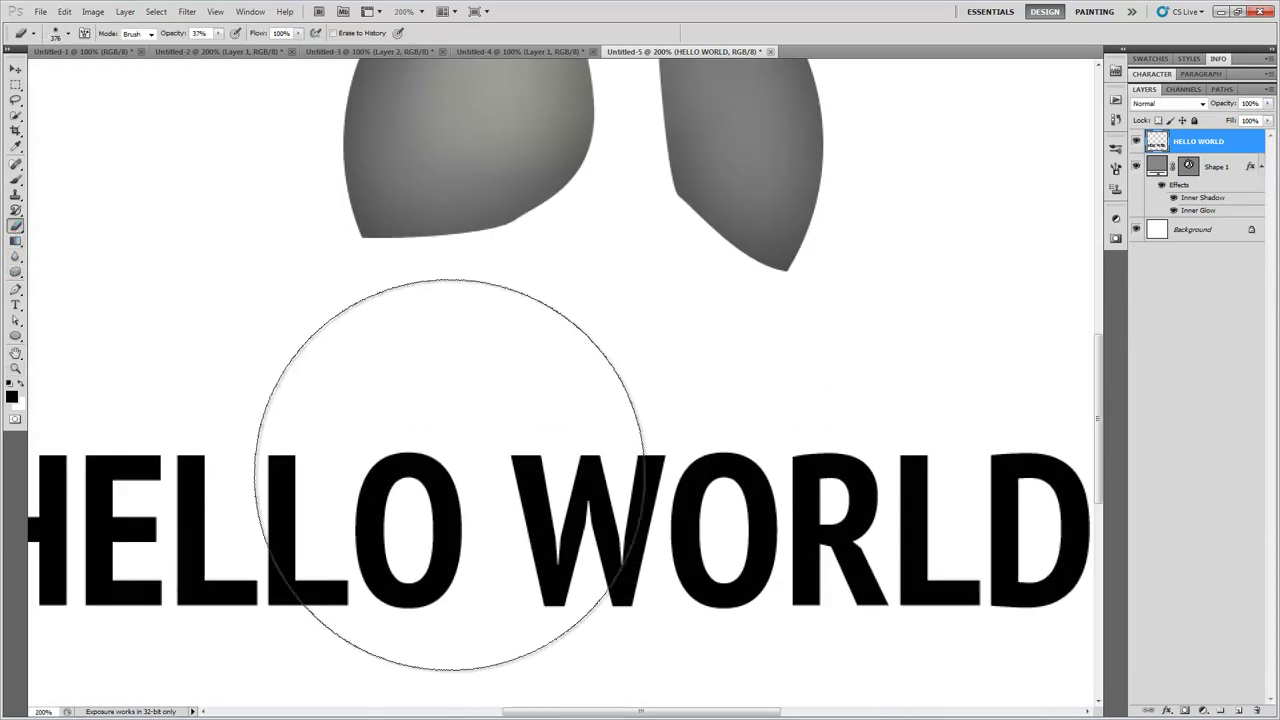
{"action": "right_click", "coordinate": [447, 421]}
{"action": "scroll", "coordinate": [544, 568], "scroll_direction": "down", "scroll_amount": 3}
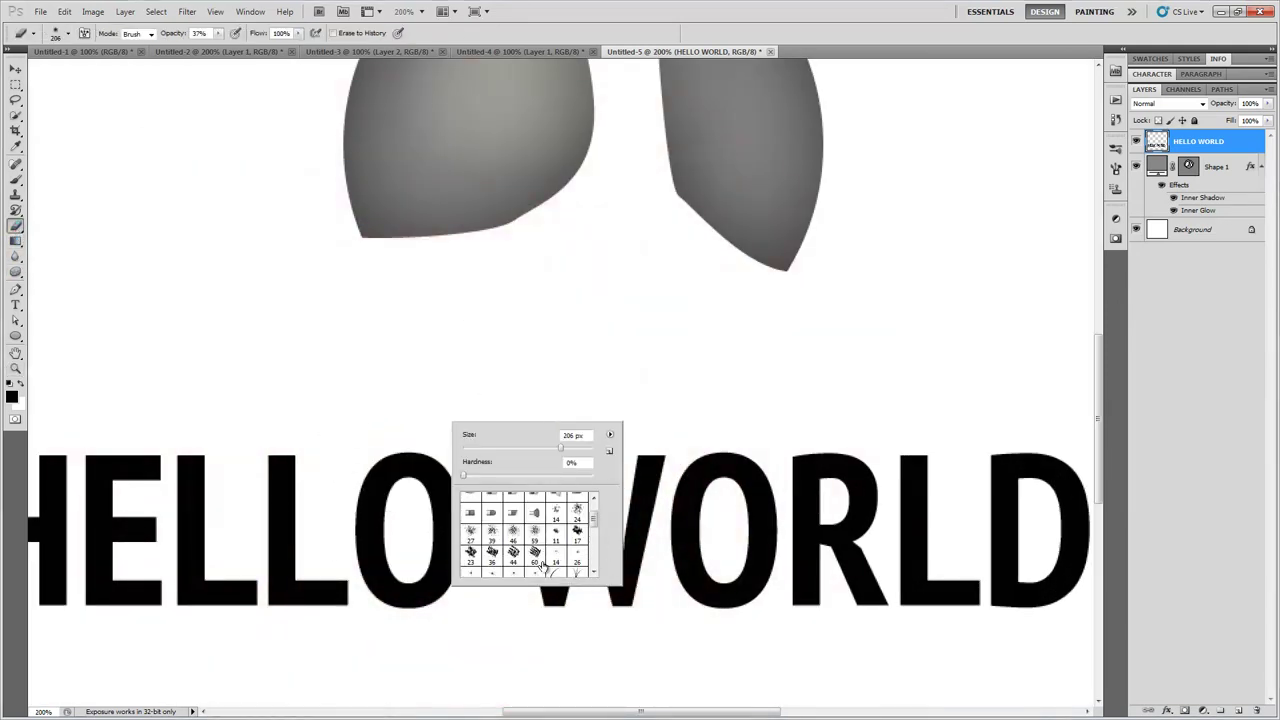
{"action": "left_click", "coordinate": [539, 566]}
{"action": "left_click", "coordinate": [378, 435]}
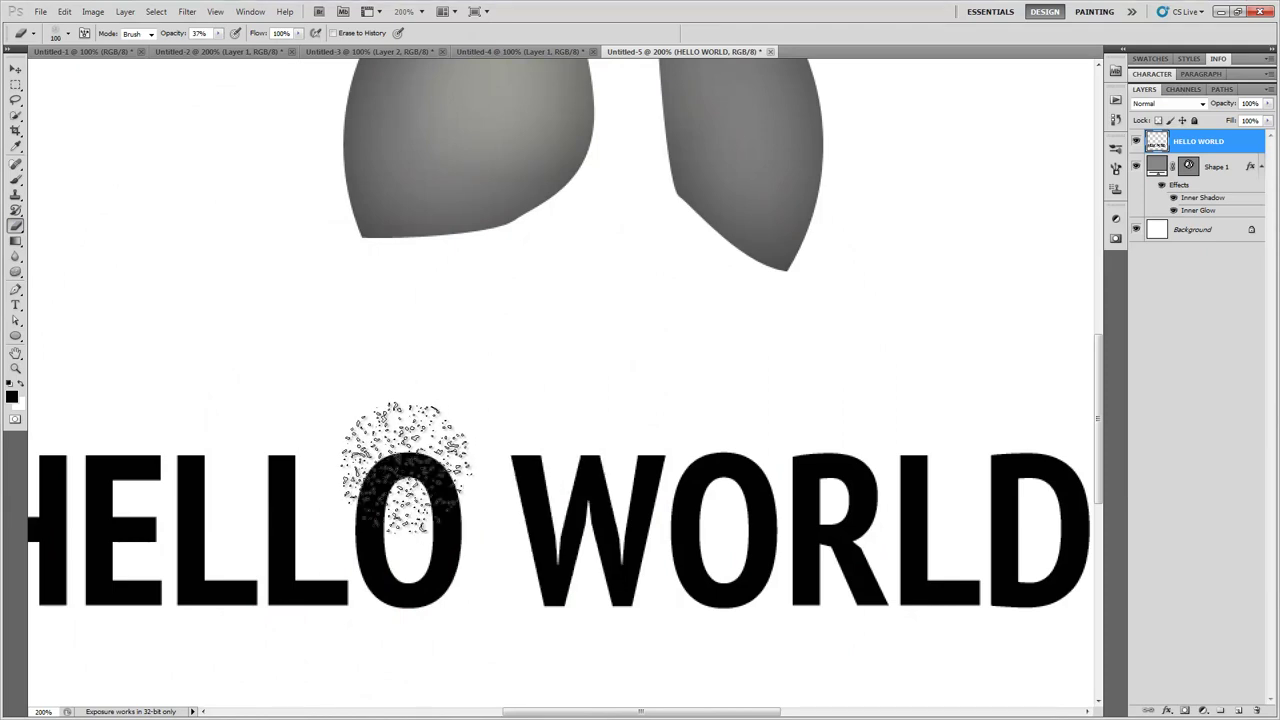
{"action": "left_click", "coordinate": [406, 447]}
Set the Eraser opacity to 100% and distress the lettering, wiping the top of WORLD and patches of other letters
{"action": "left_click", "coordinate": [218, 33]}
{"action": "left_click_drag", "start_coordinate": [226, 47], "coordinate": [272, 48]}
{"action": "left_click", "coordinate": [522, 600]}
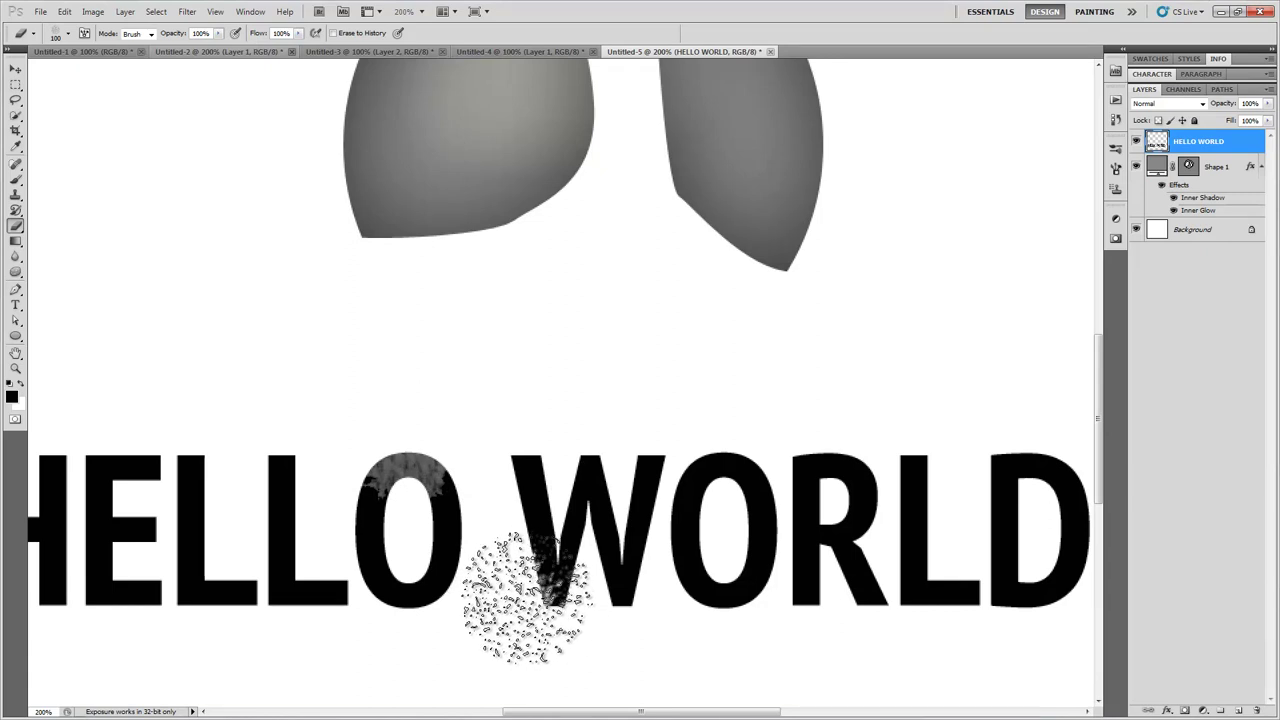
{"action": "left_click", "coordinate": [655, 606]}
{"action": "left_click", "coordinate": [352, 609]}
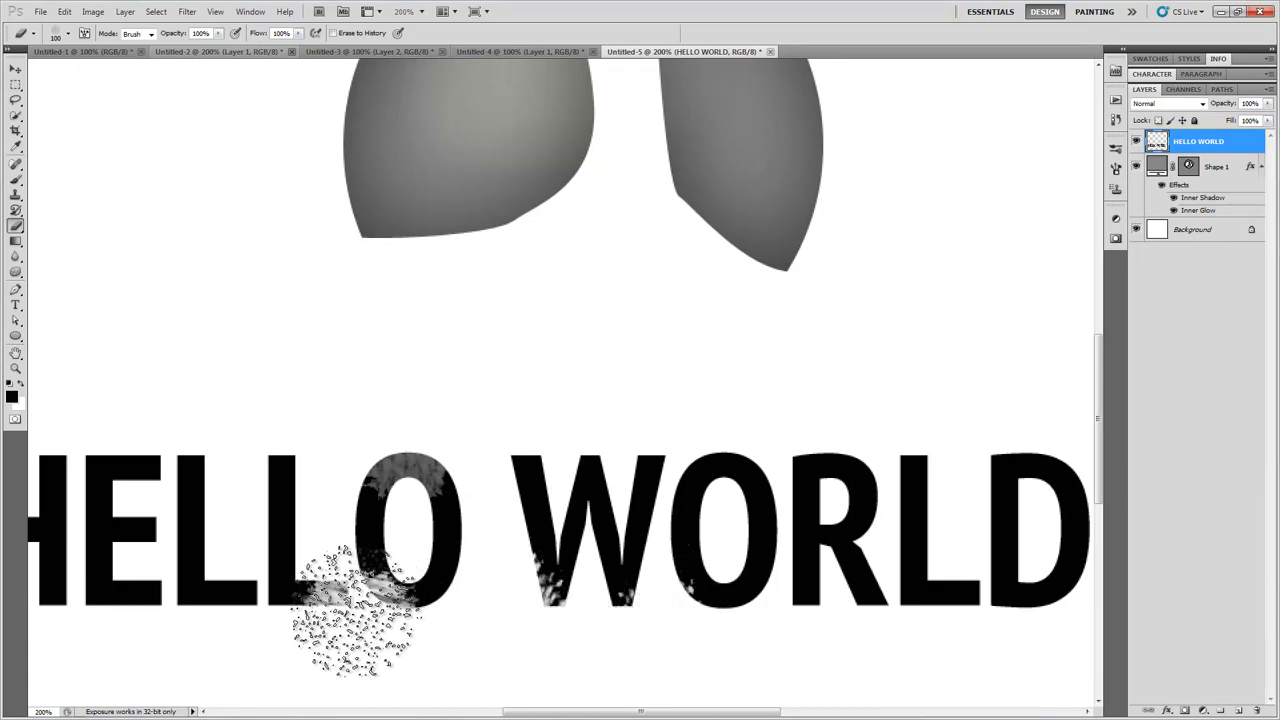
{"action": "left_click_drag", "start_coordinate": [962, 448], "coordinate": [554, 463]}
{"action": "scroll", "coordinate": [679, 619], "scroll_direction": "down", "scroll_amount": 2}
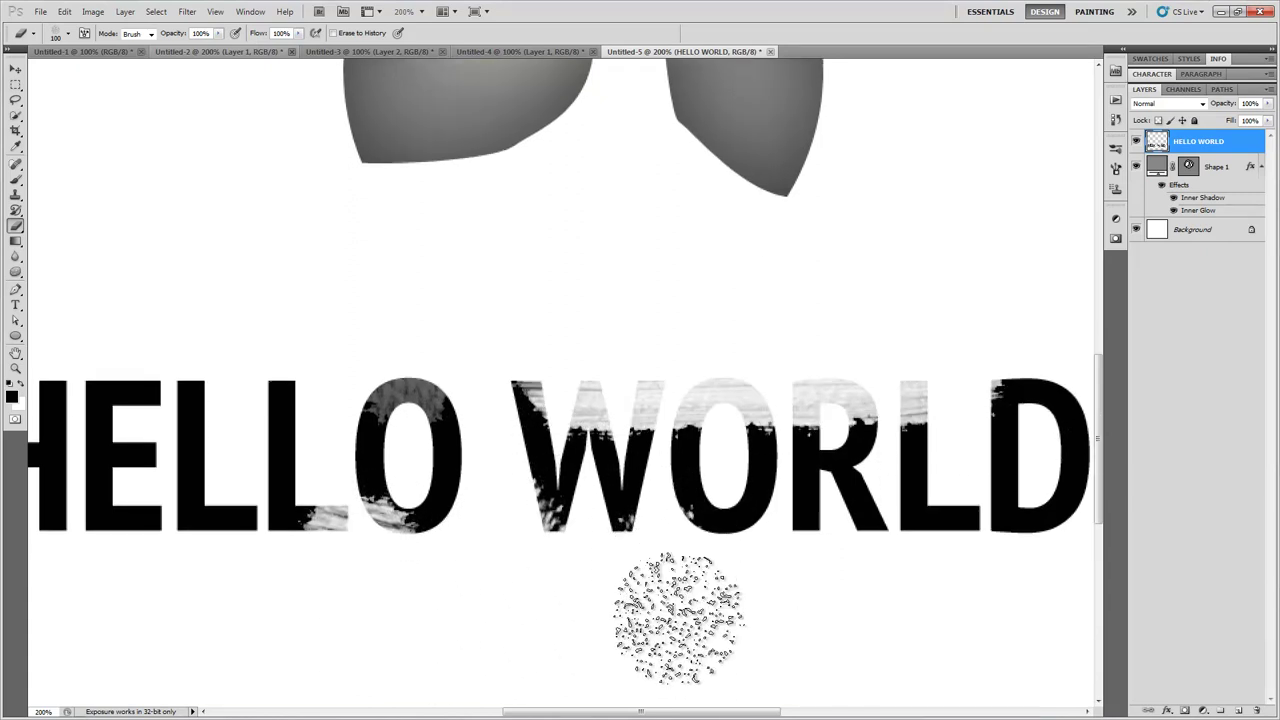
{"action": "left_click_drag", "start_coordinate": [131, 443], "coordinate": [212, 478]}
{"action": "key", "text": "z"}
{"action": "left_click_drag", "start_coordinate": [566, 460], "coordinate": [423, 451]}
{"action": "left_click", "coordinate": [424, 453]}
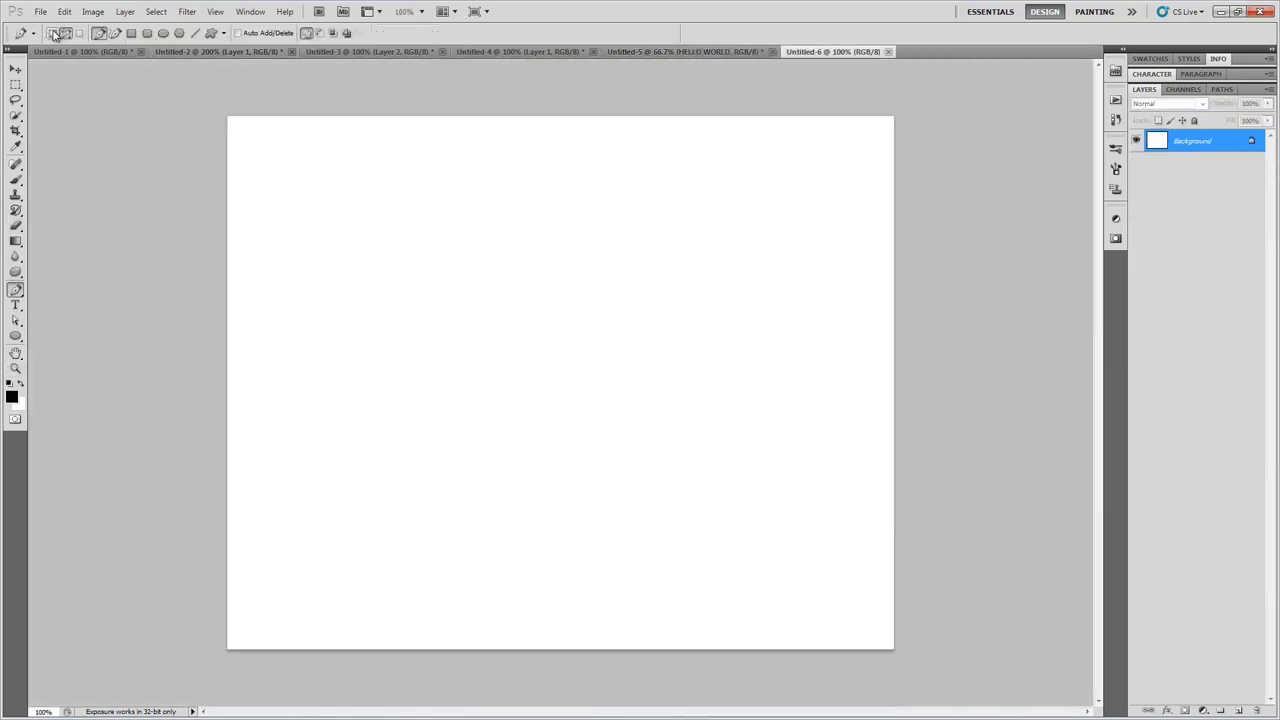
Draw a freeform curved shape layer with a notch in its upper left near the middle of the Untitled-6 canvas
{"action": "left_click", "coordinate": [55, 34]}
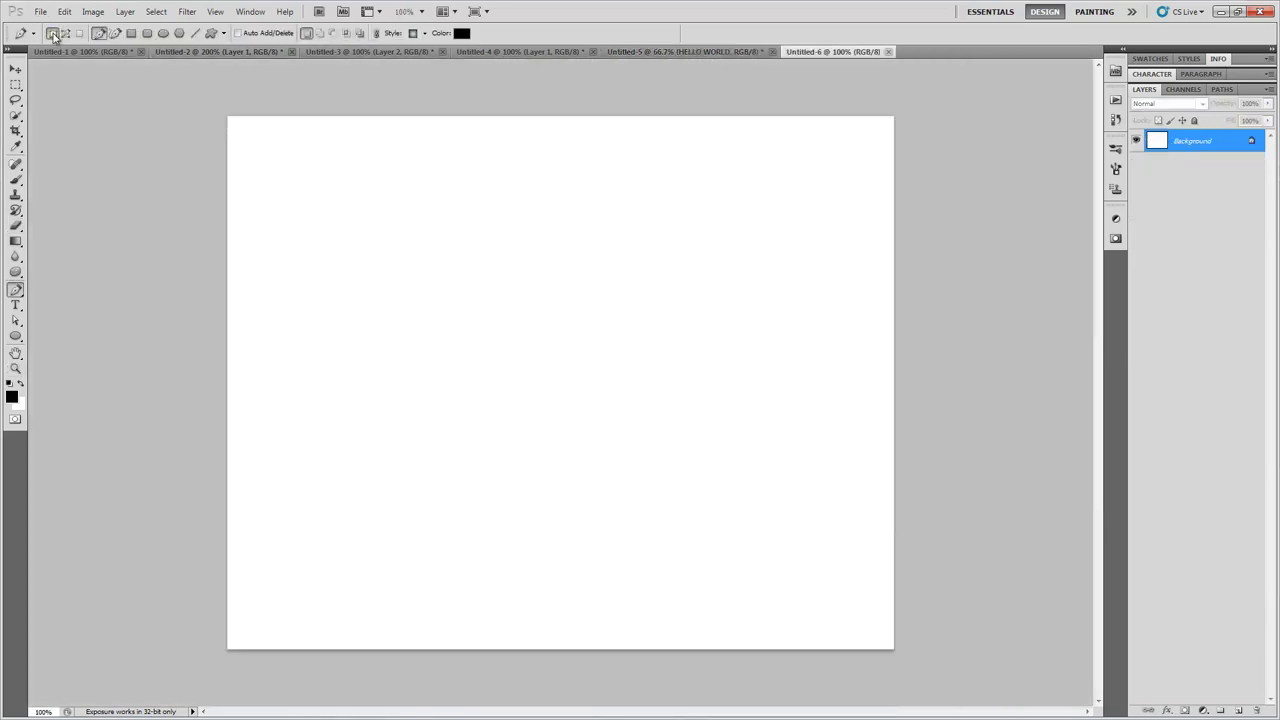
{"action": "left_click", "coordinate": [484, 315]}
{"action": "left_click_drag", "start_coordinate": [521, 251], "coordinate": [560, 271]}
{"action": "left_click_drag", "start_coordinate": [627, 308], "coordinate": [622, 330]}
{"action": "left_click_drag", "start_coordinate": [538, 392], "coordinate": [538, 392]}
{"action": "left_click", "coordinate": [468, 368]}
{"action": "left_click", "coordinate": [443, 301]}
{"action": "left_click", "coordinate": [459, 266]}
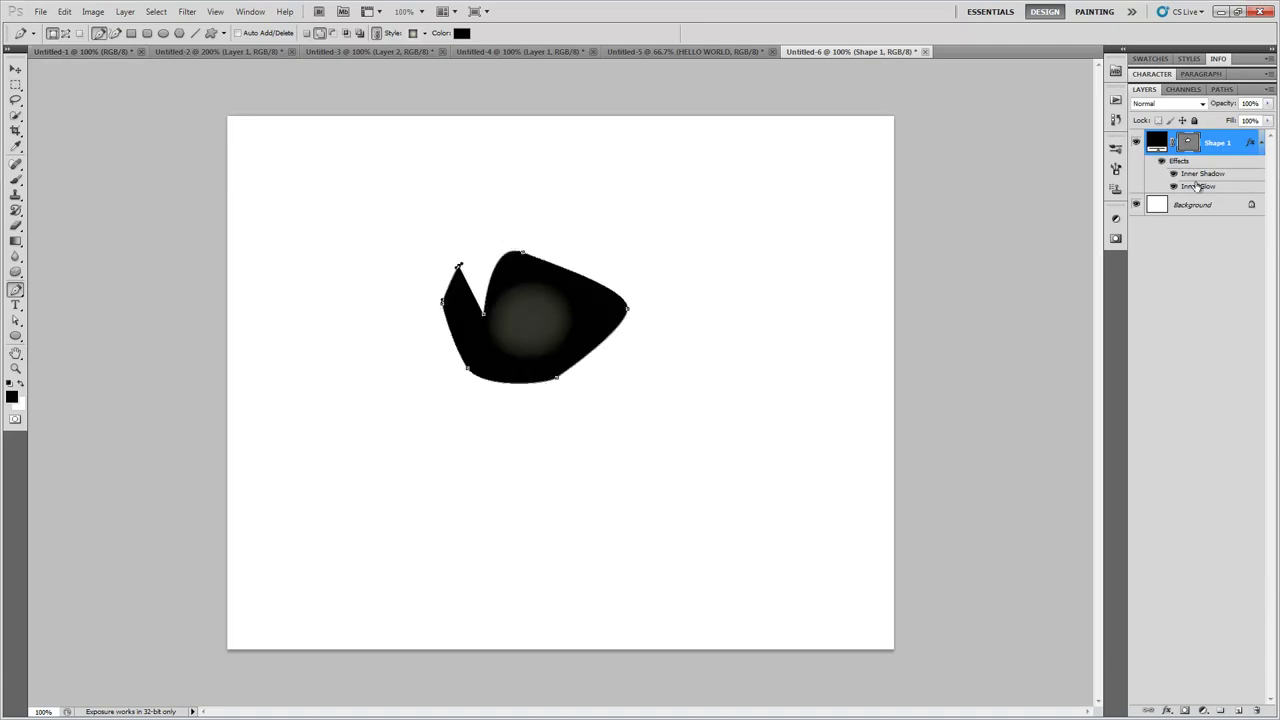
Set the shape's fill color to dark red 920a0a
{"action": "double_click", "coordinate": [1155, 142]}
{"action": "left_click", "coordinate": [895, 186]}
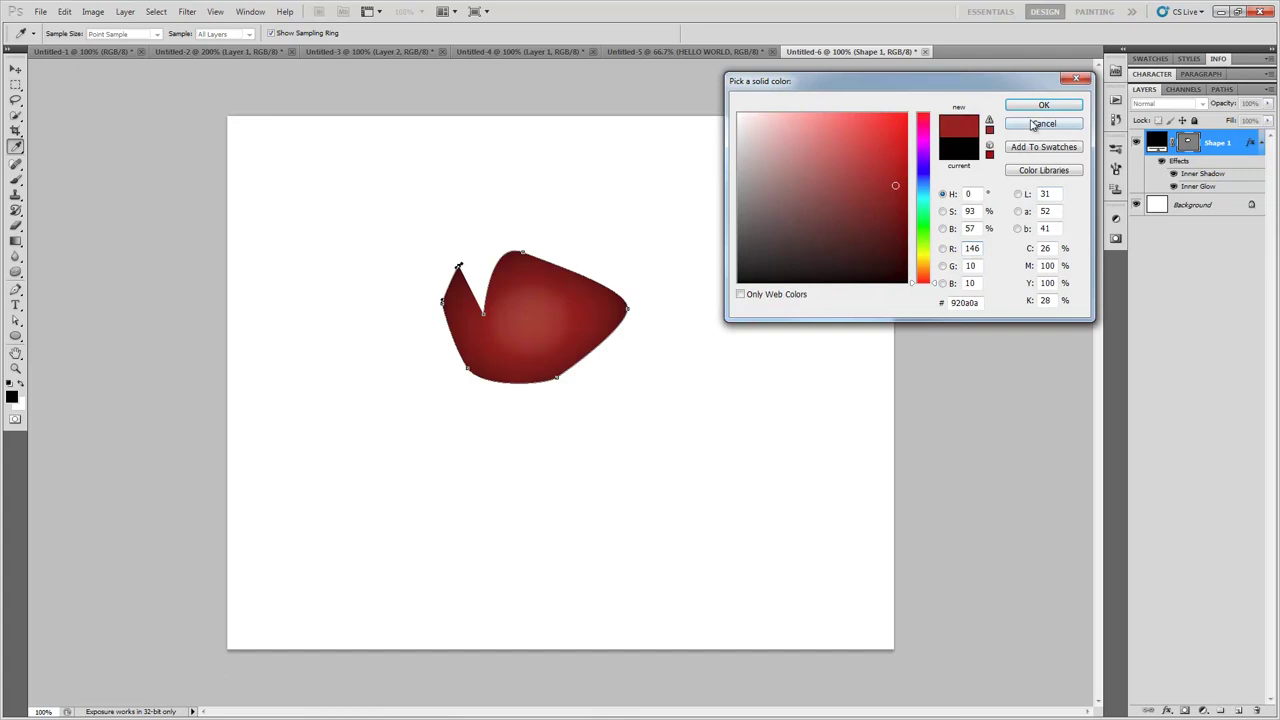
{"action": "left_click", "coordinate": [1040, 108]}
{"action": "left_click", "coordinate": [16, 69]}
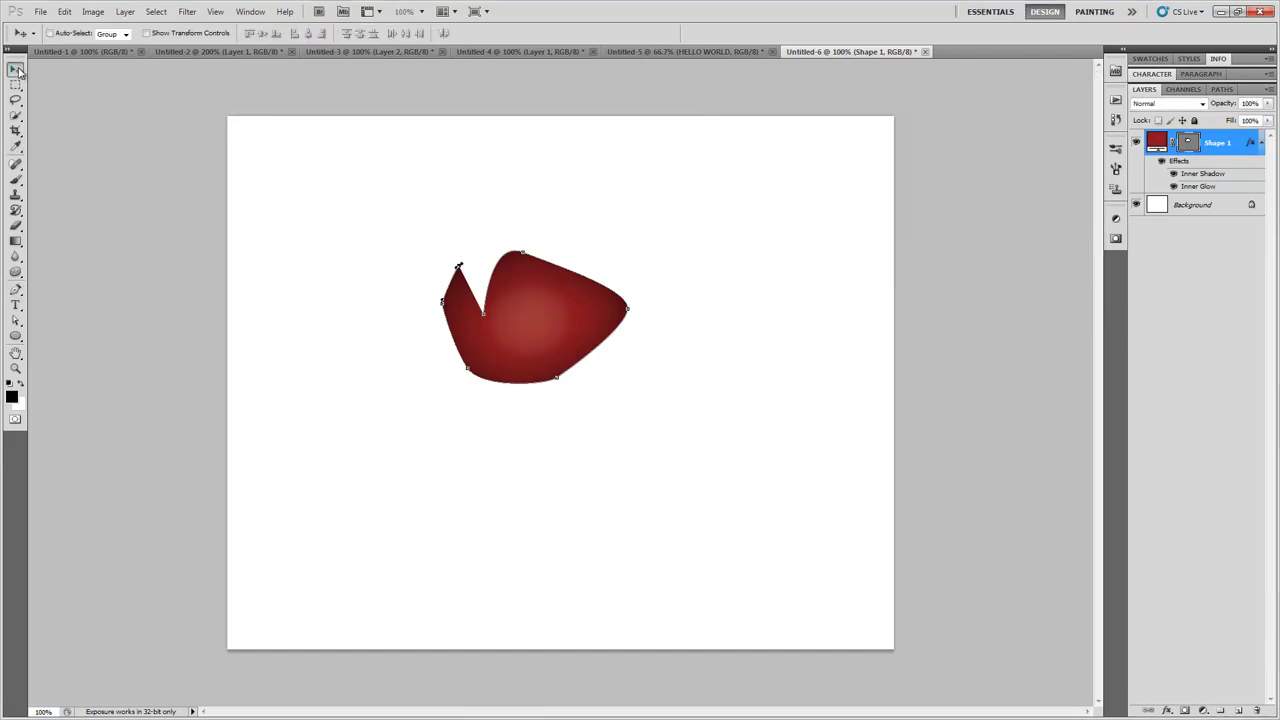
Create a new layer and draw an open, curving pen path around the area above the red shape
{"action": "left_click", "coordinate": [1239, 710]}
{"action": "key", "text": "p"}
{"action": "left_click_drag", "start_coordinate": [568, 176], "coordinate": [651, 294]}
{"action": "left_click_drag", "start_coordinate": [589, 288], "coordinate": [549, 266]}
{"action": "left_click_drag", "start_coordinate": [483, 232], "coordinate": [405, 235]}
{"action": "left_click_drag", "start_coordinate": [363, 274], "coordinate": [359, 270]}
{"action": "left_click_drag", "start_coordinate": [347, 206], "coordinate": [349, 198]}
{"action": "left_click", "coordinate": [412, 160]}
{"action": "left_click_drag", "start_coordinate": [488, 145], "coordinate": [638, 180]}
Try stroking the open path with the Brush, and undo the stroke
{"action": "right_click", "coordinate": [617, 166]}
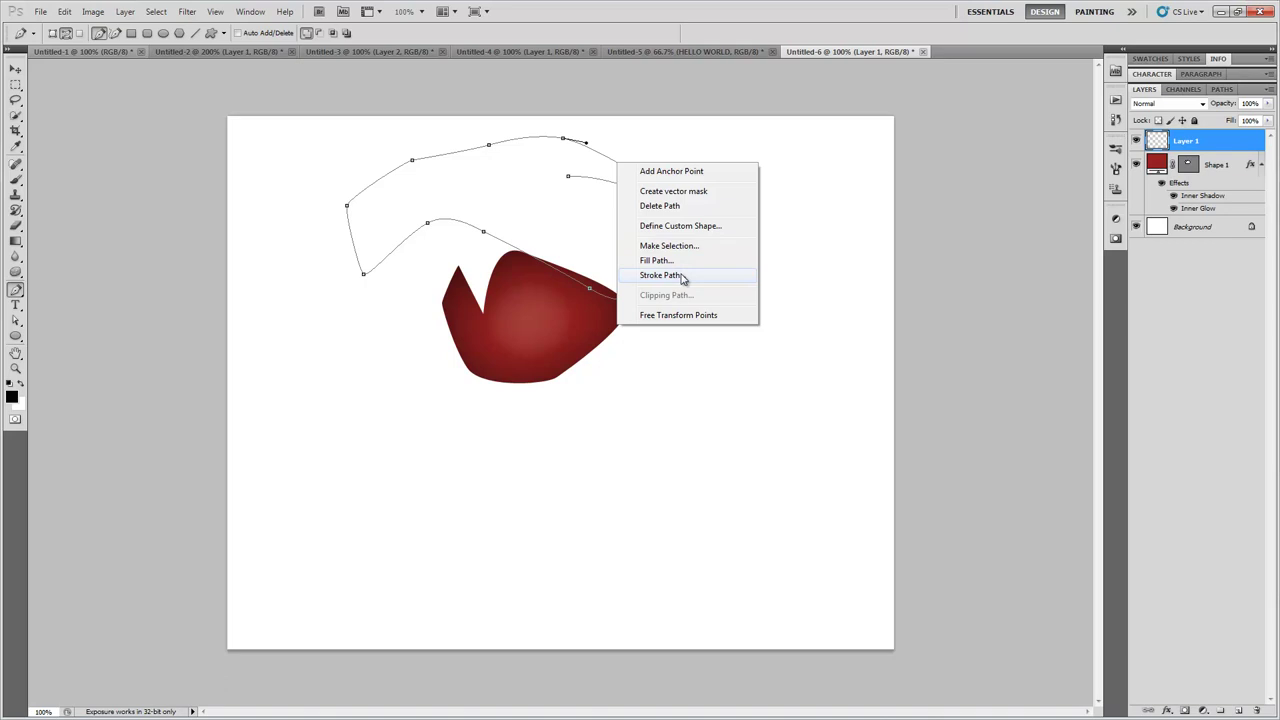
{"action": "left_click", "coordinate": [680, 276]}
{"action": "left_click", "coordinate": [680, 241]}
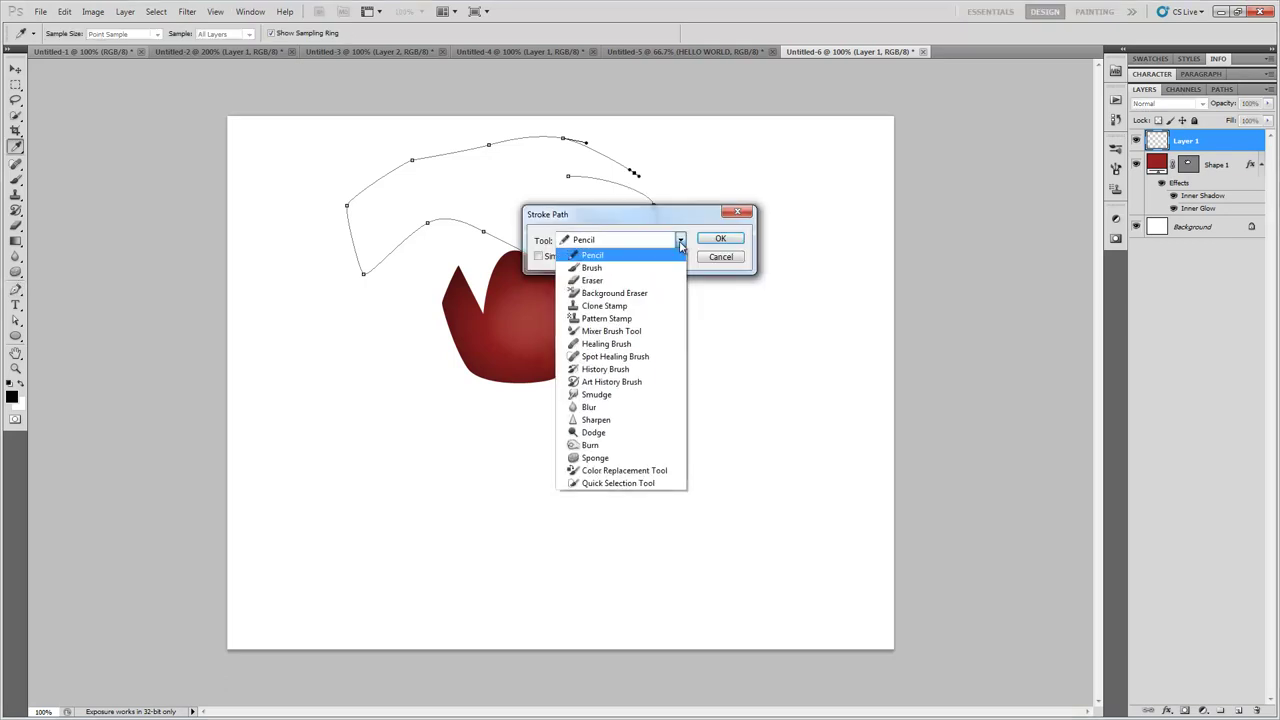
{"action": "left_click", "coordinate": [631, 270]}
{"action": "left_click", "coordinate": [720, 240]}
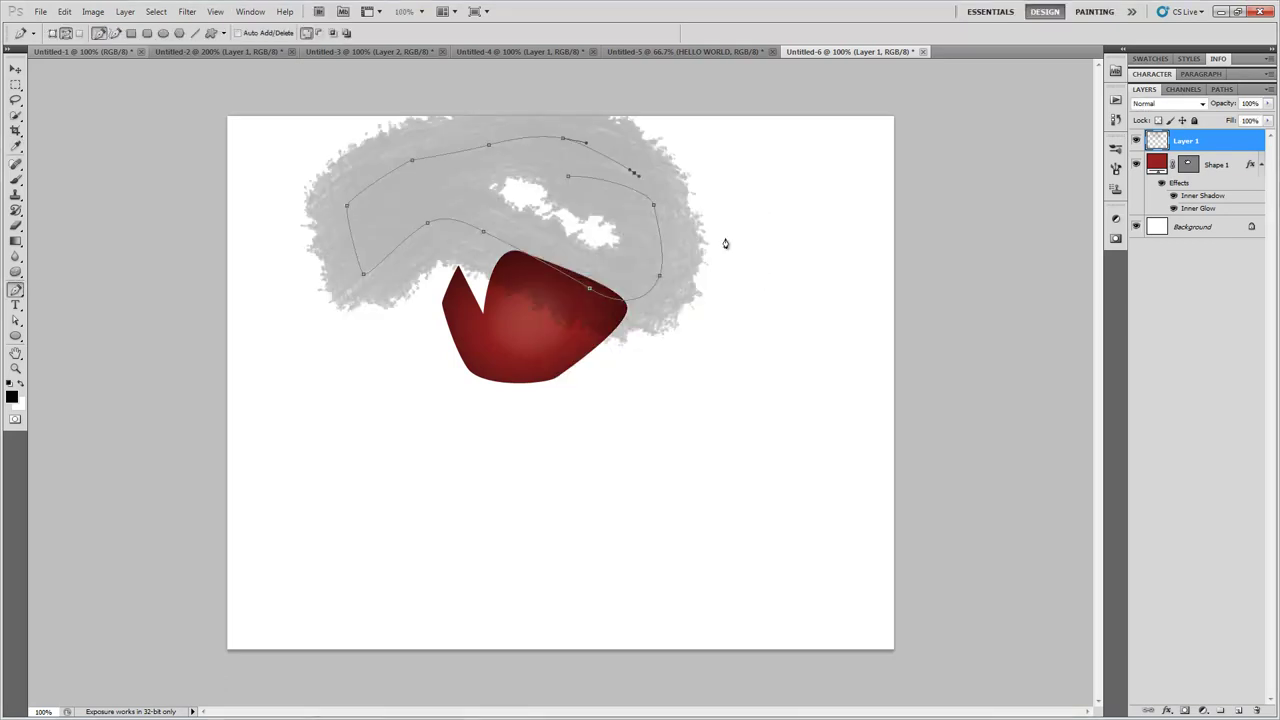
{"action": "key", "text": "ctrl+z"}
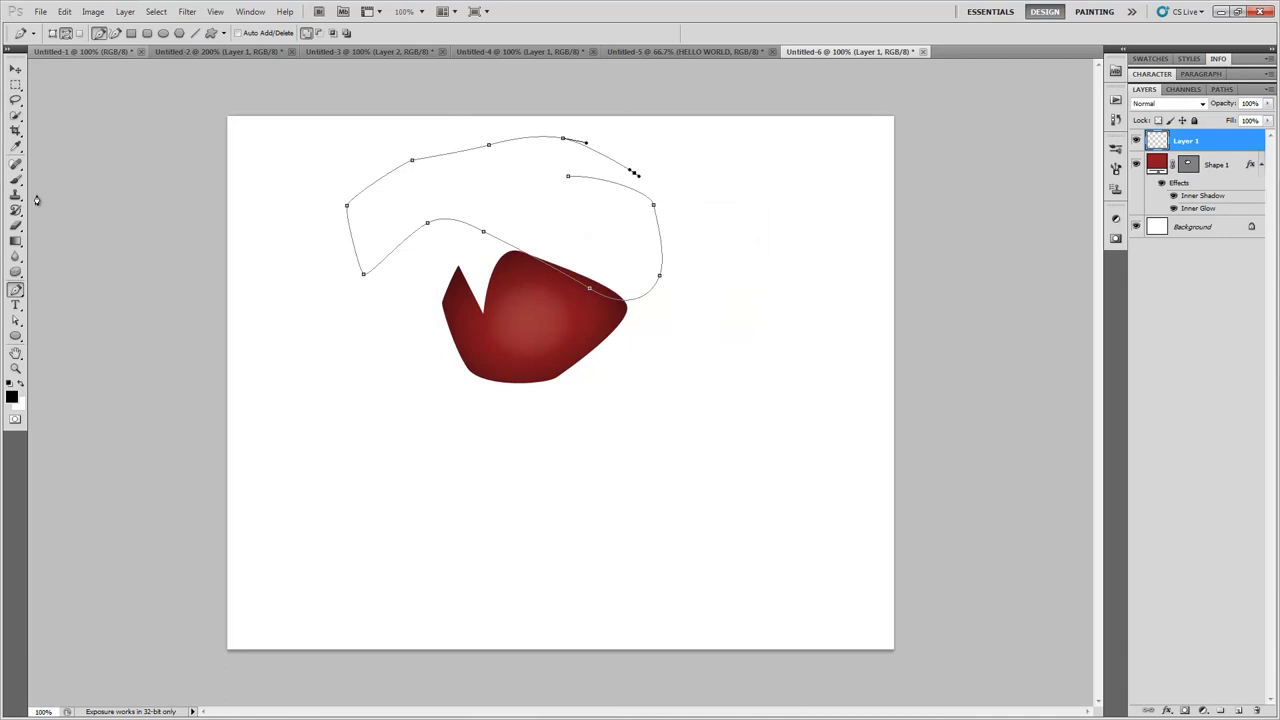
Stroke the open path on Layer 1 with the Pencil, hide the path, and inspect the line
{"action": "right_click", "coordinate": [365, 193]}
{"action": "left_click", "coordinate": [432, 301]}
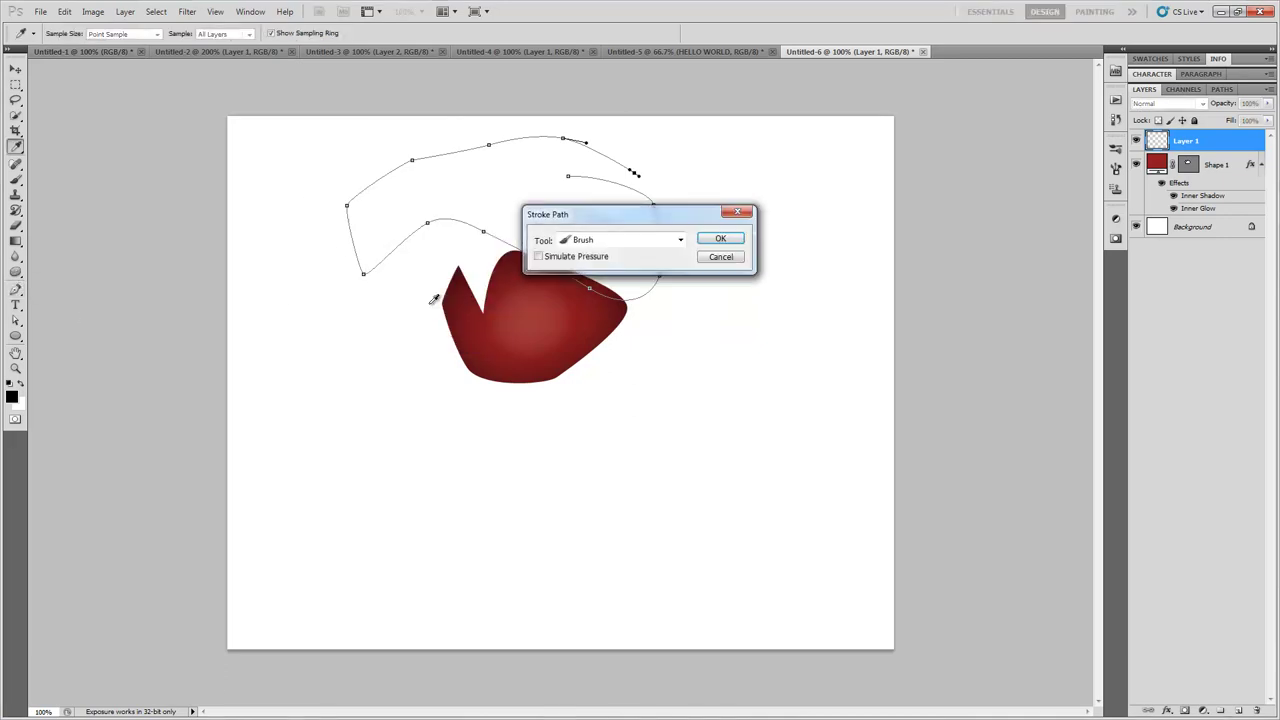
{"action": "left_click", "coordinate": [614, 240]}
{"action": "left_click", "coordinate": [607, 257]}
{"action": "left_click", "coordinate": [724, 239]}
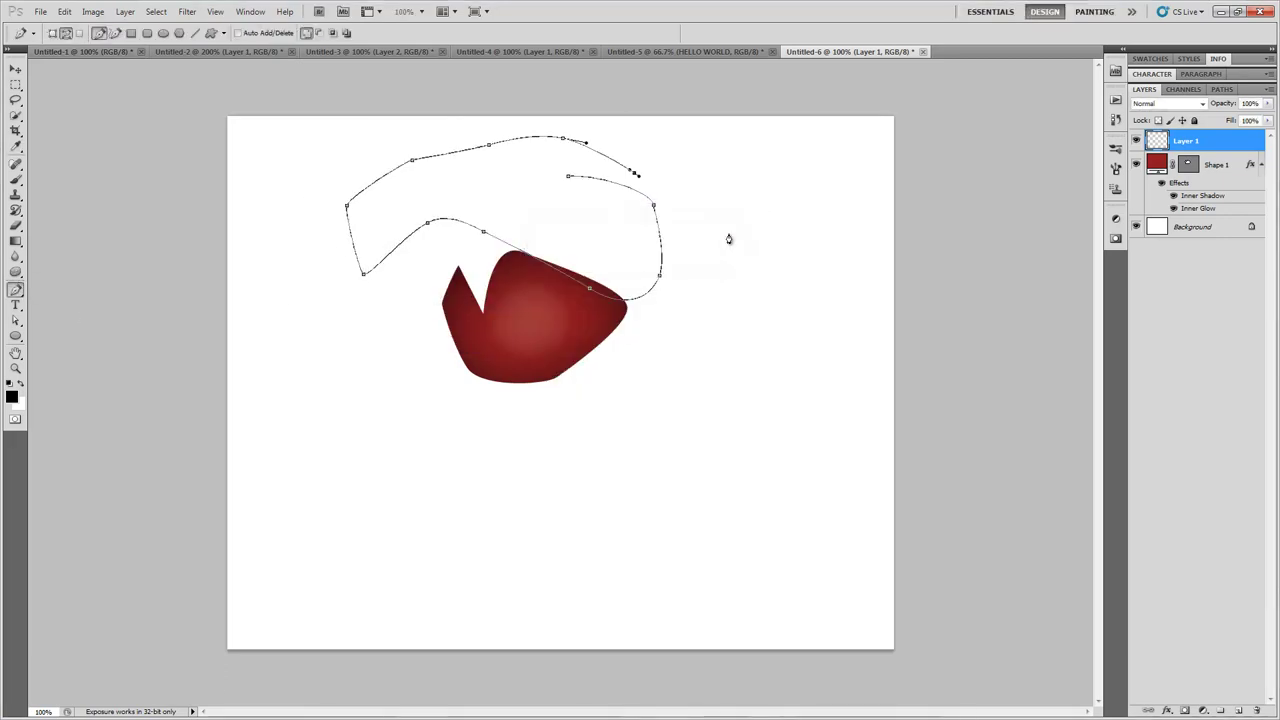
{"action": "key", "text": "Escape"}
{"action": "key", "text": "z"}
{"action": "left_click", "coordinate": [597, 163]}
{"action": "left_click", "coordinate": [596, 163], "text": "alt"}
{"action": "left_click", "coordinate": [596, 163], "text": "alt"}
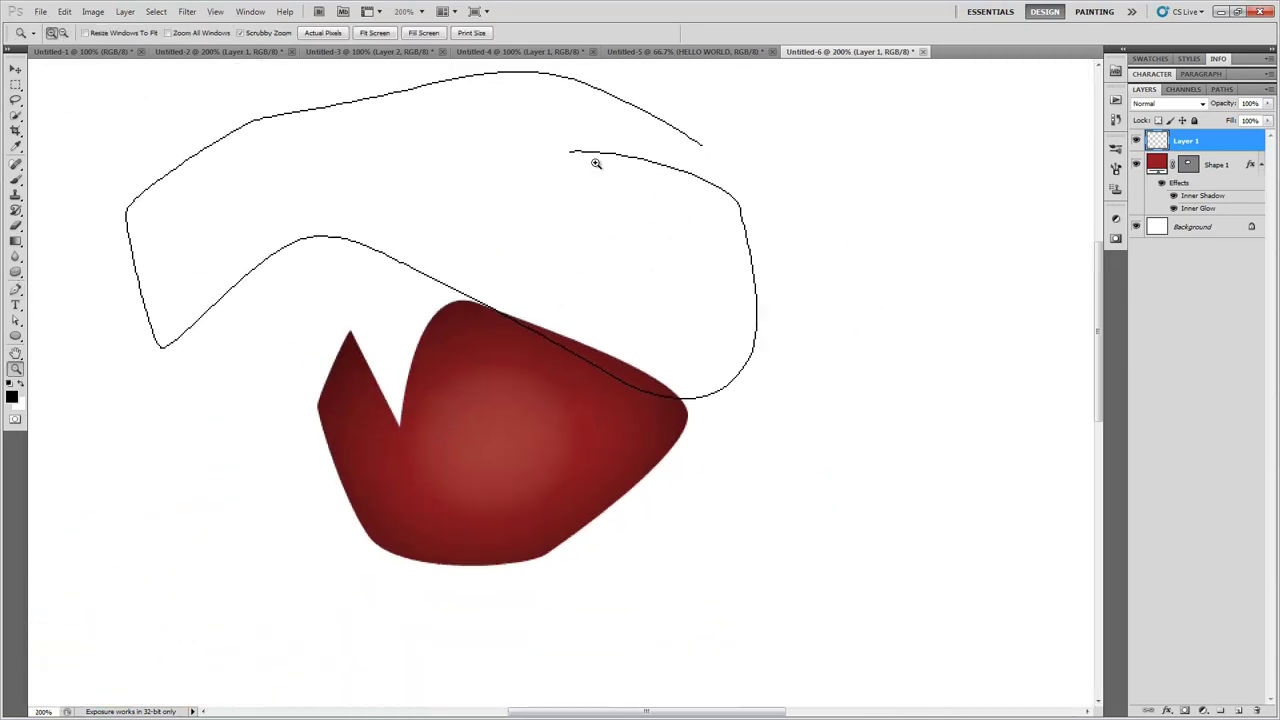
{"action": "scroll", "coordinate": [503, 157], "scroll_direction": "up", "scroll_amount": 2}
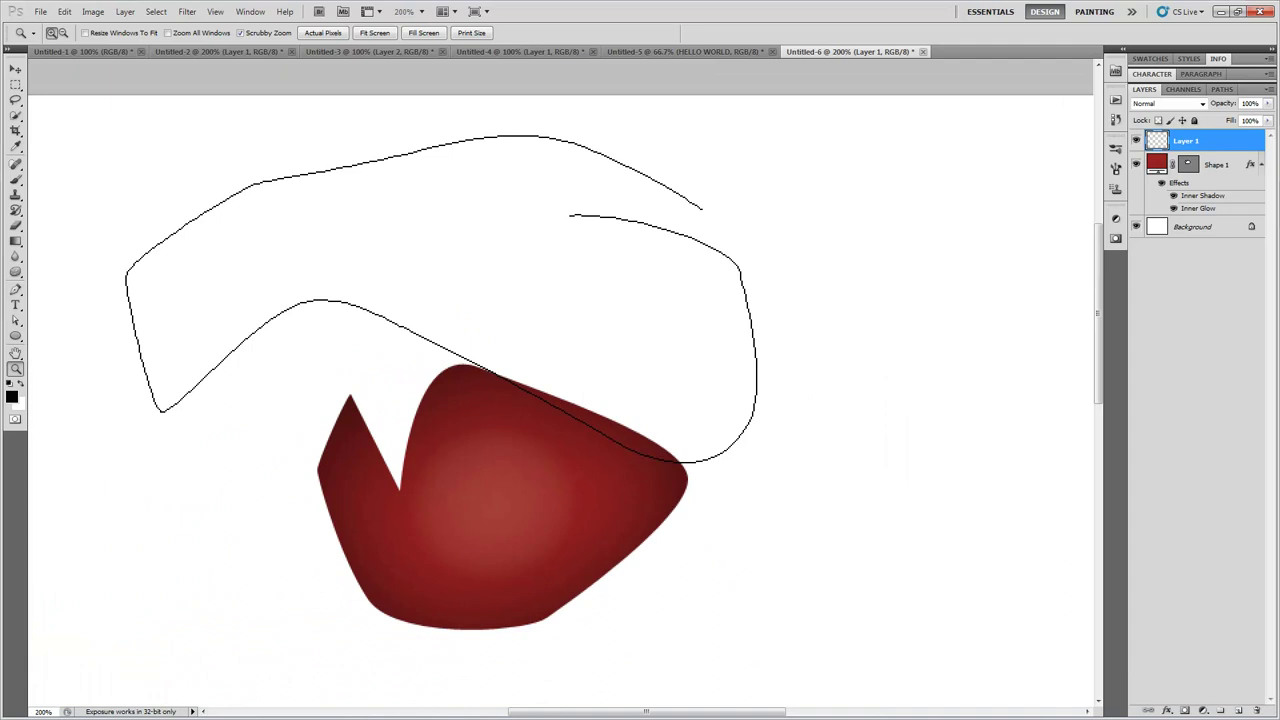
{"action": "left_click", "coordinate": [540, 322], "text": "alt"}
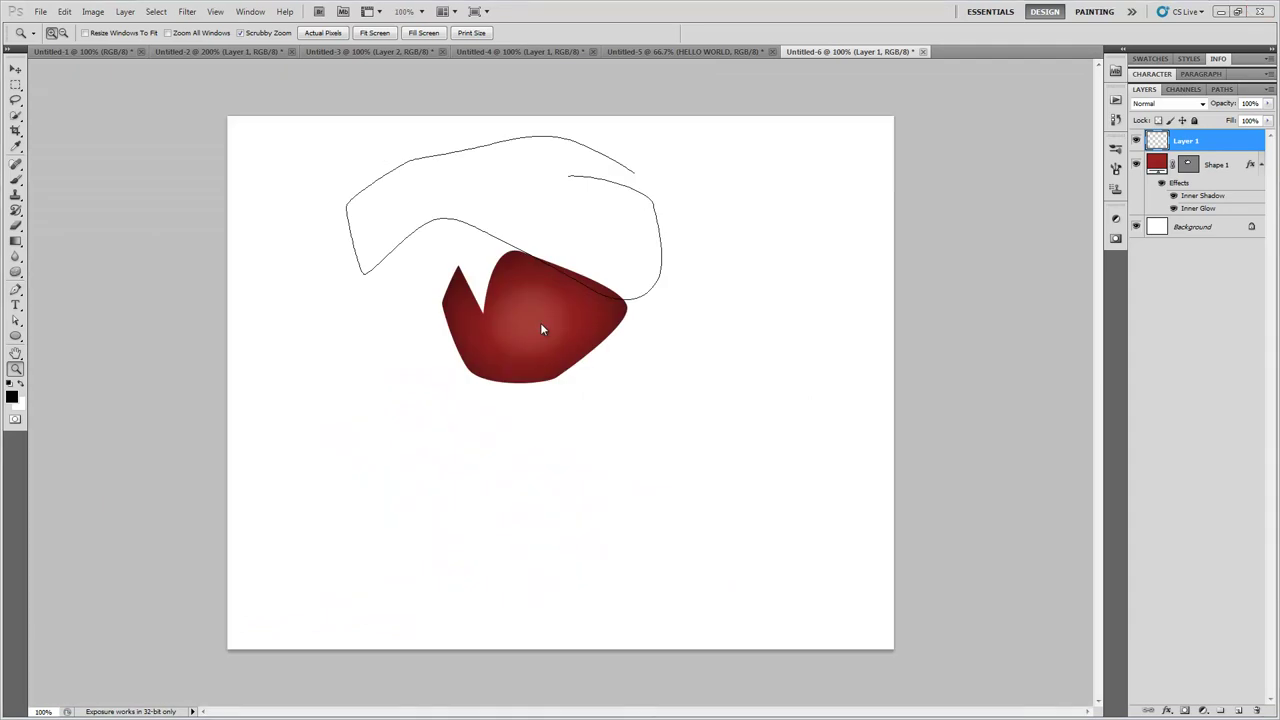